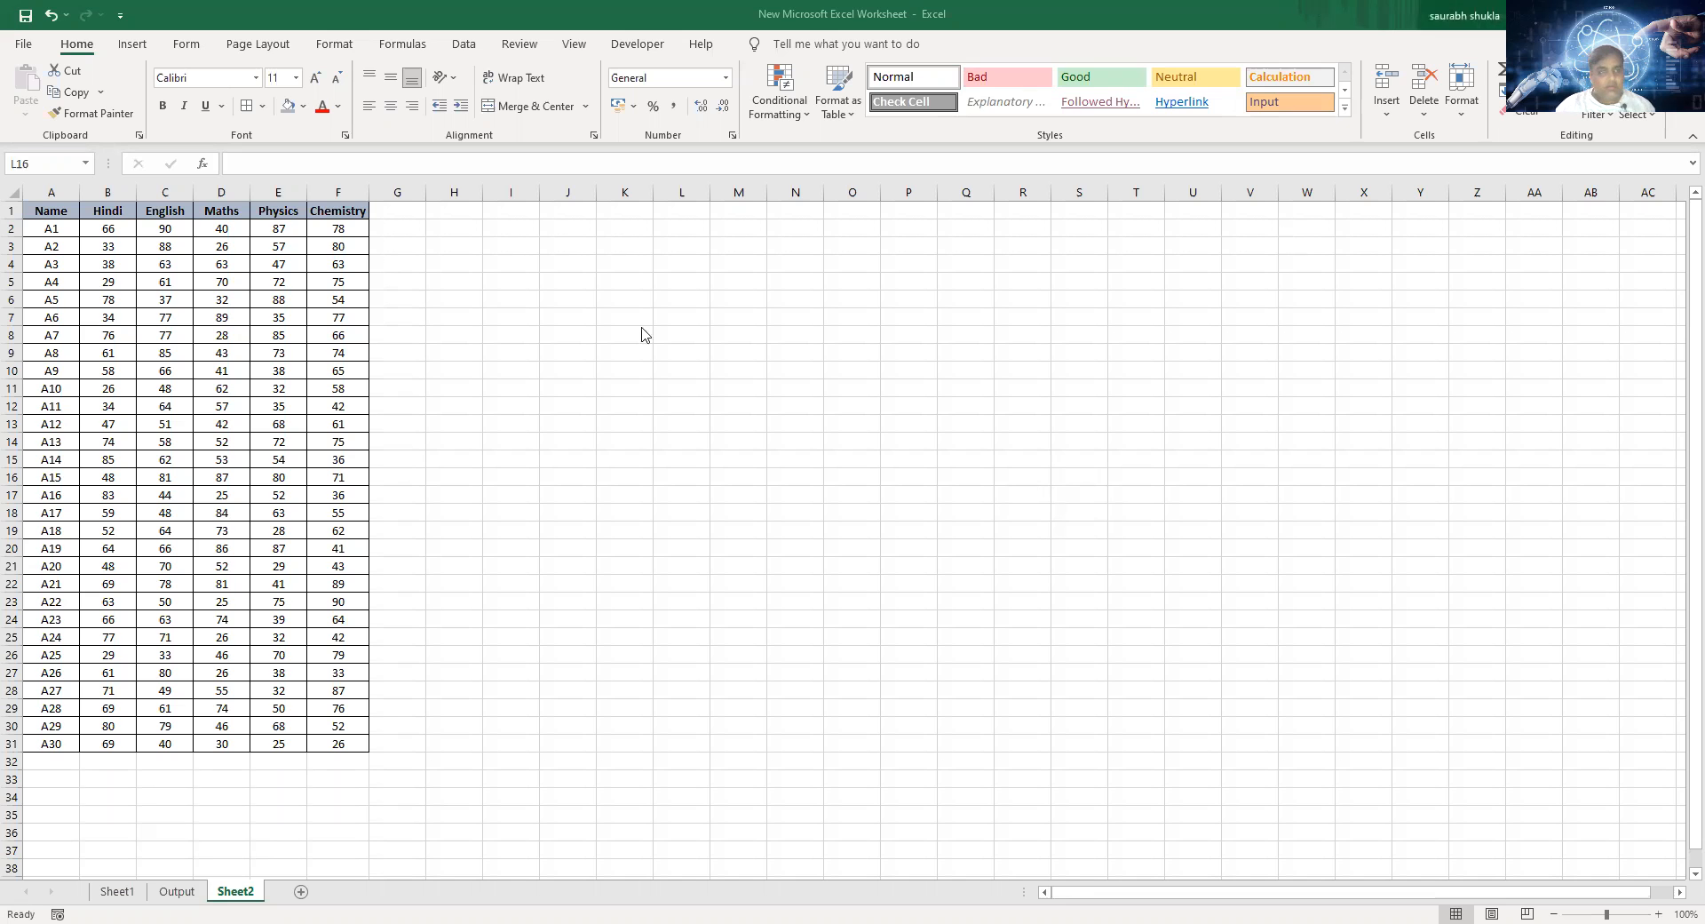
# Step: Delete rows 28 to 31 of the marks table, which hold the entries A27 to A30
pyautogui.click(1658, 912)
pyautogui.click(1659, 912)
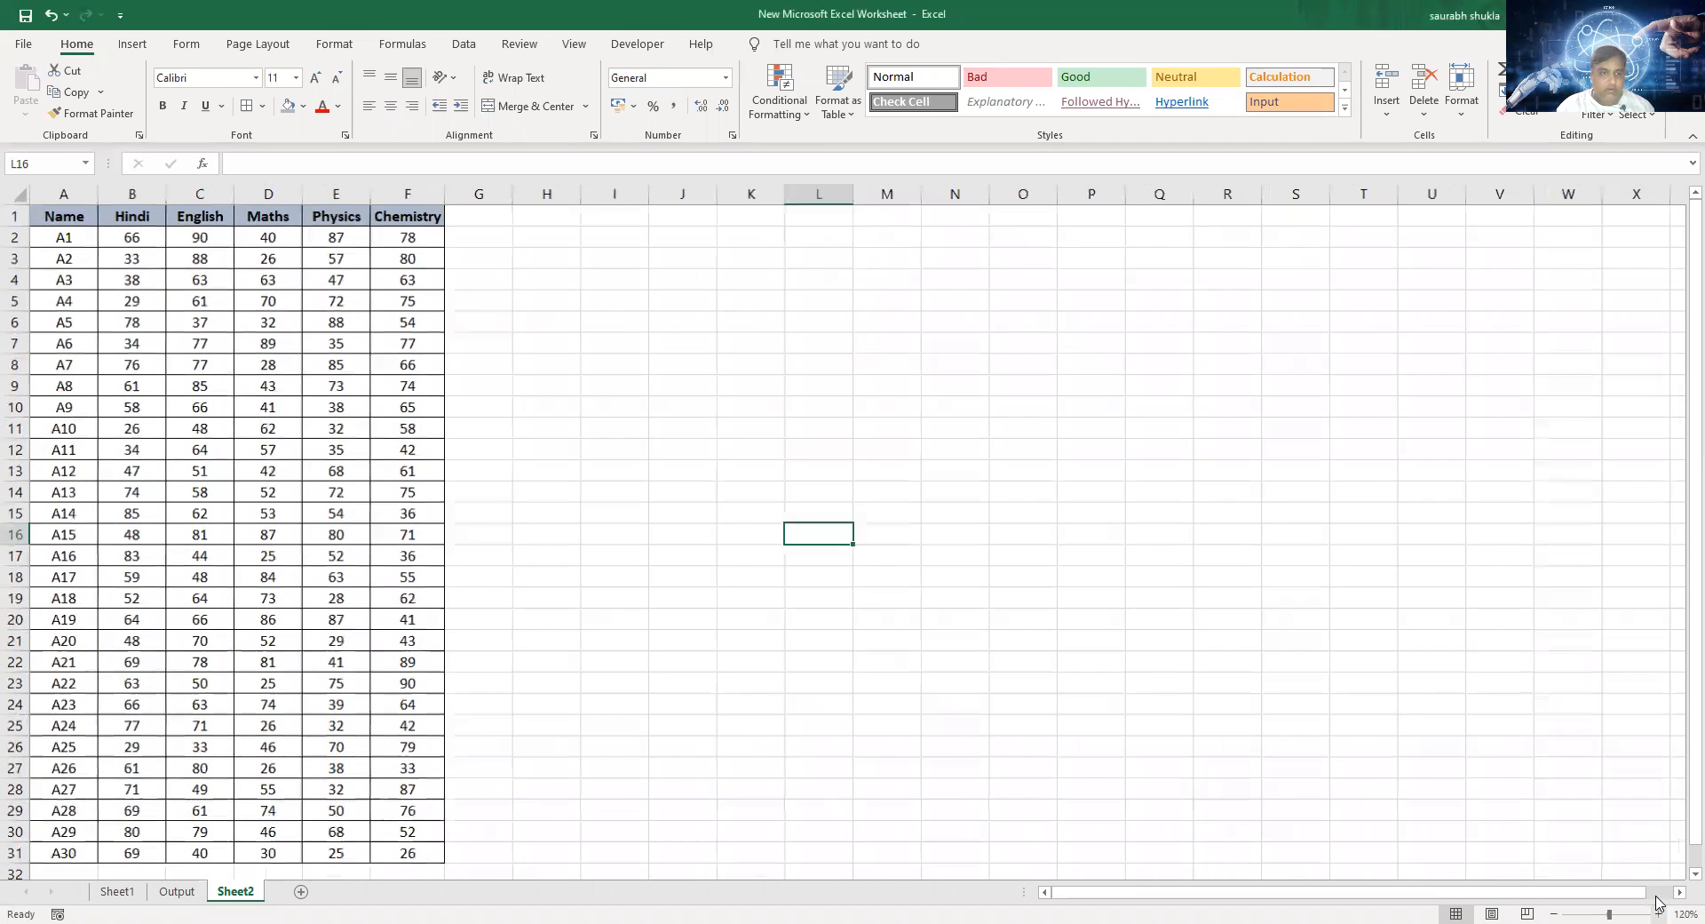
pyautogui.click(1658, 913)
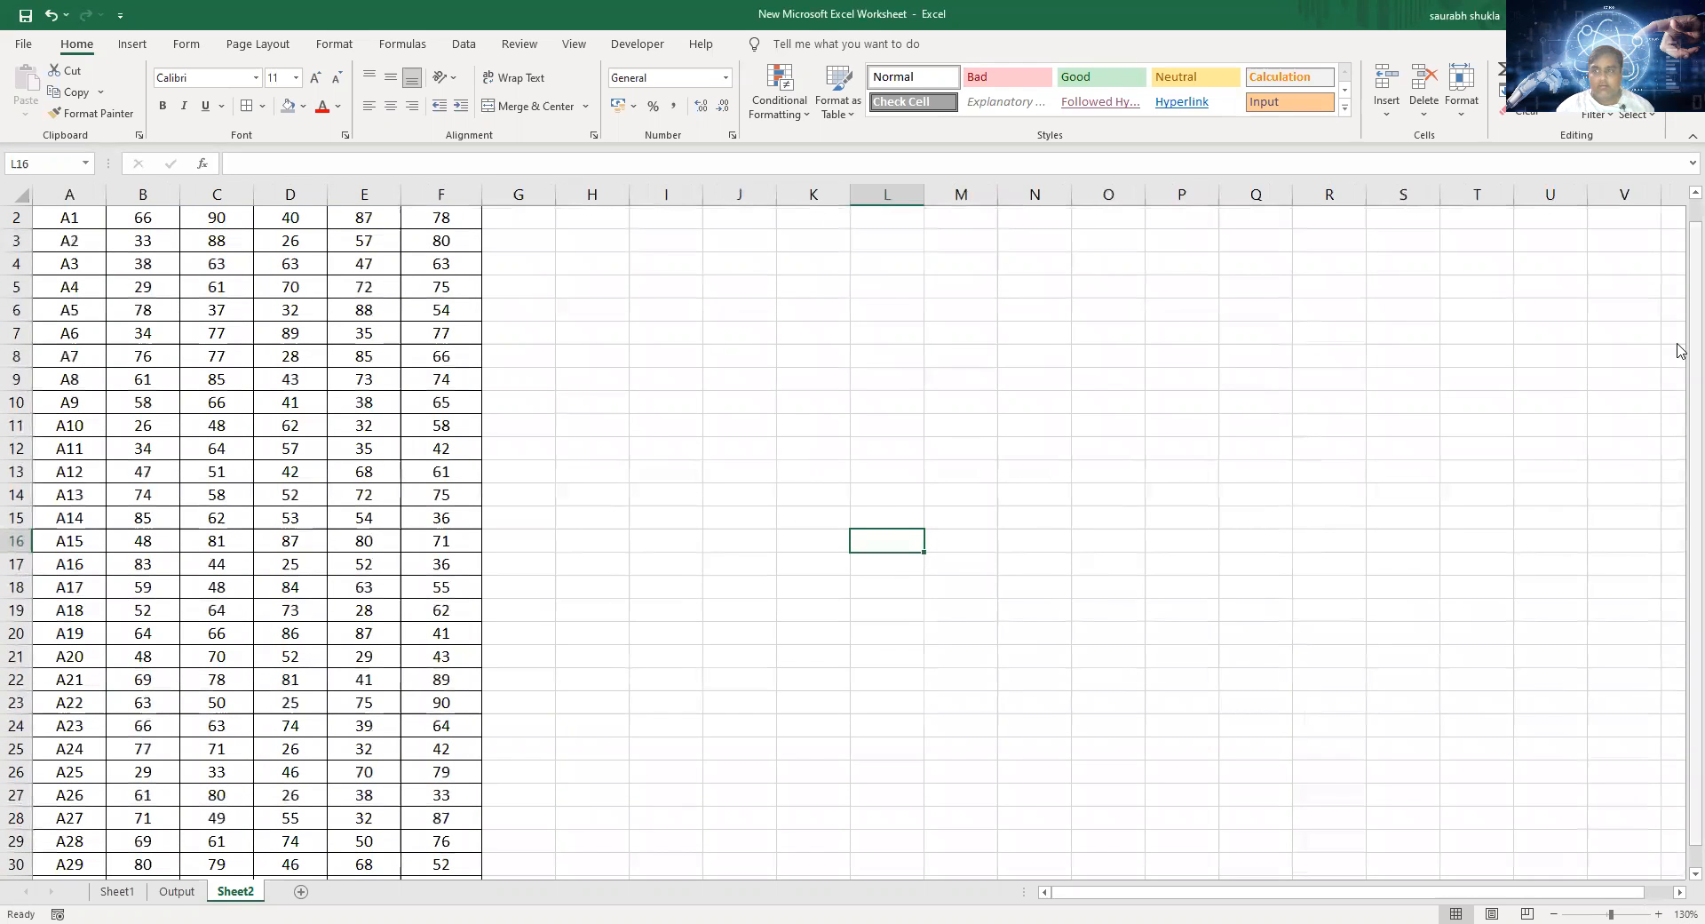
pyautogui.scroll(1, 1682, 296)
pyautogui.click(16, 840)
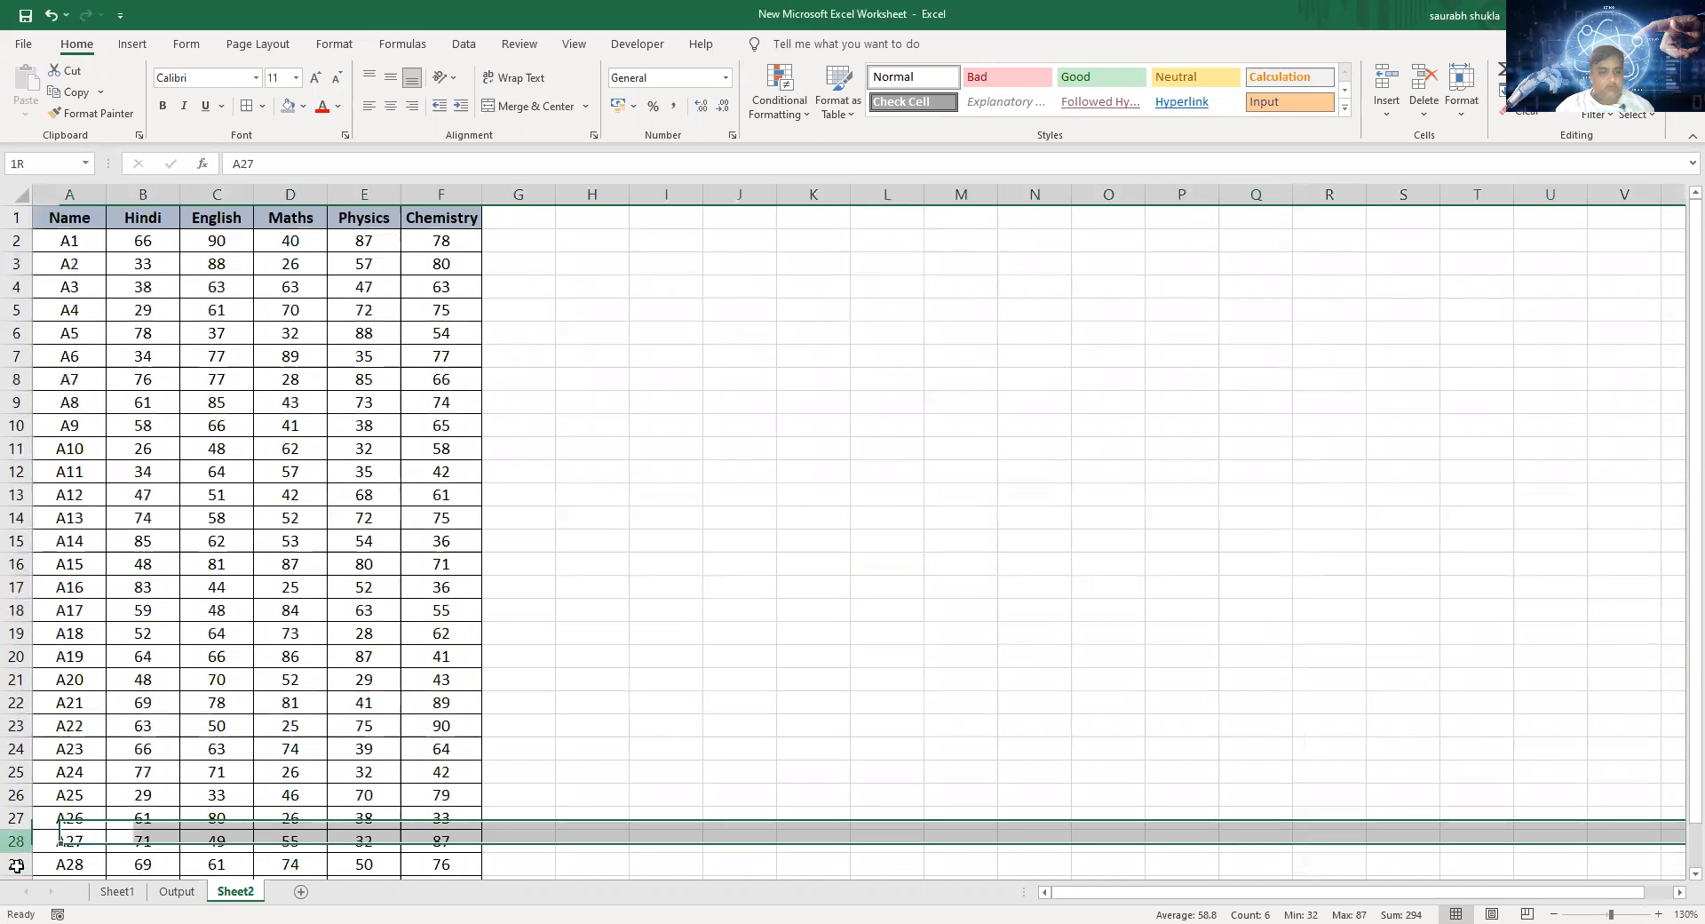
pyautogui.moveTo(60, 834); pyautogui.dragTo(728, 902)
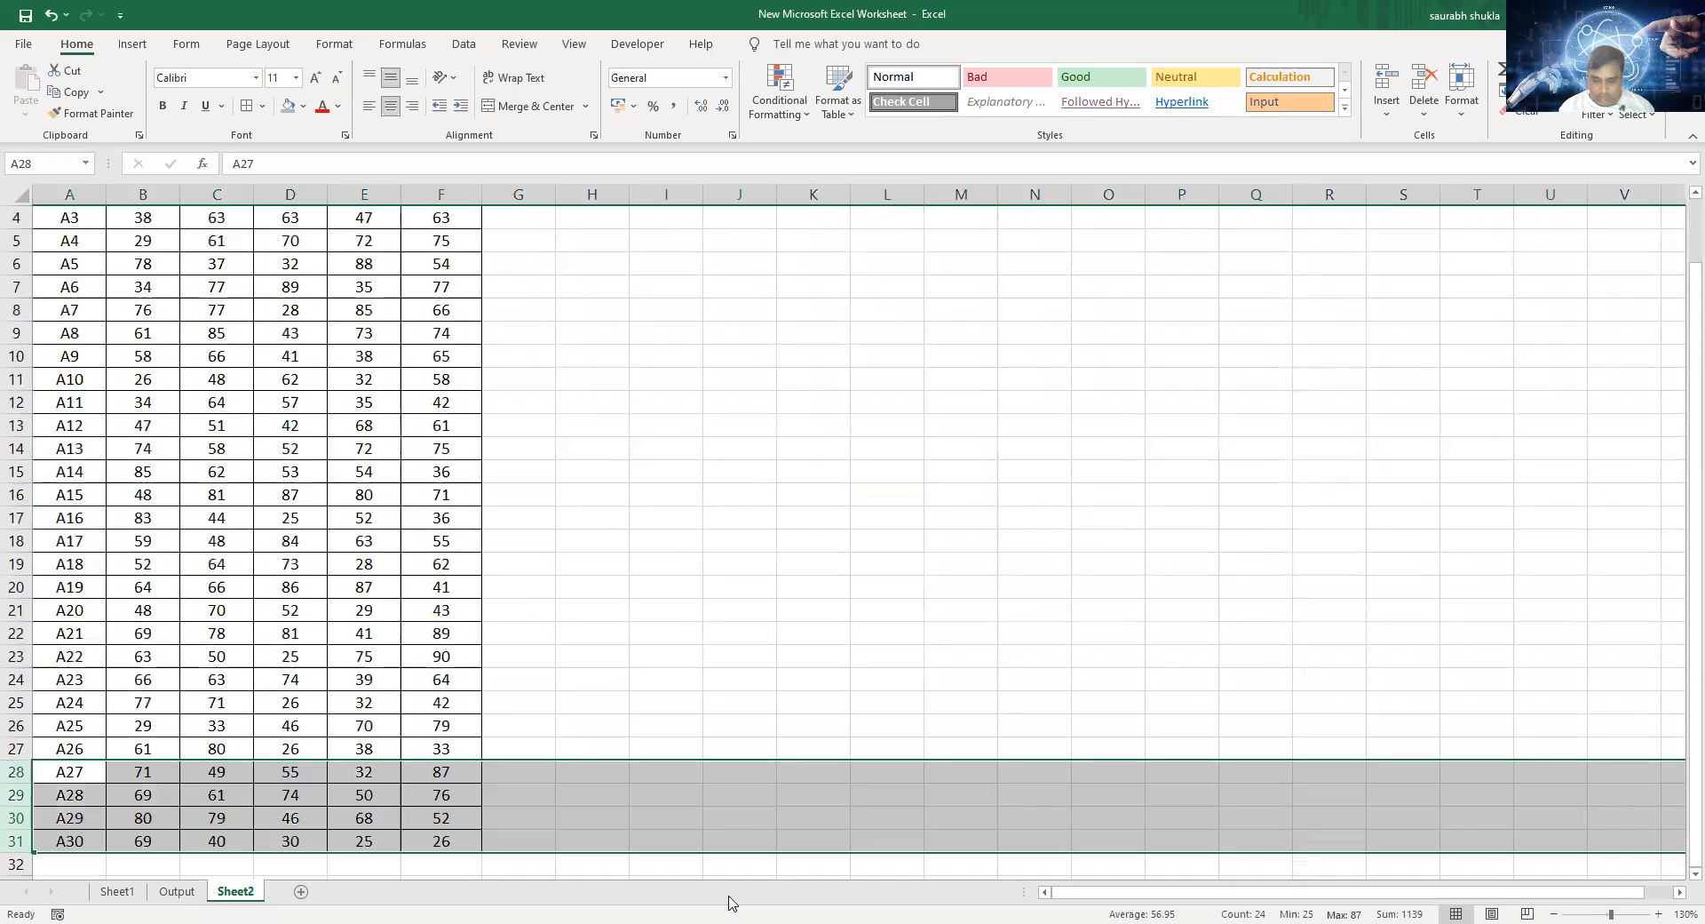
pyautogui.press('Delete')
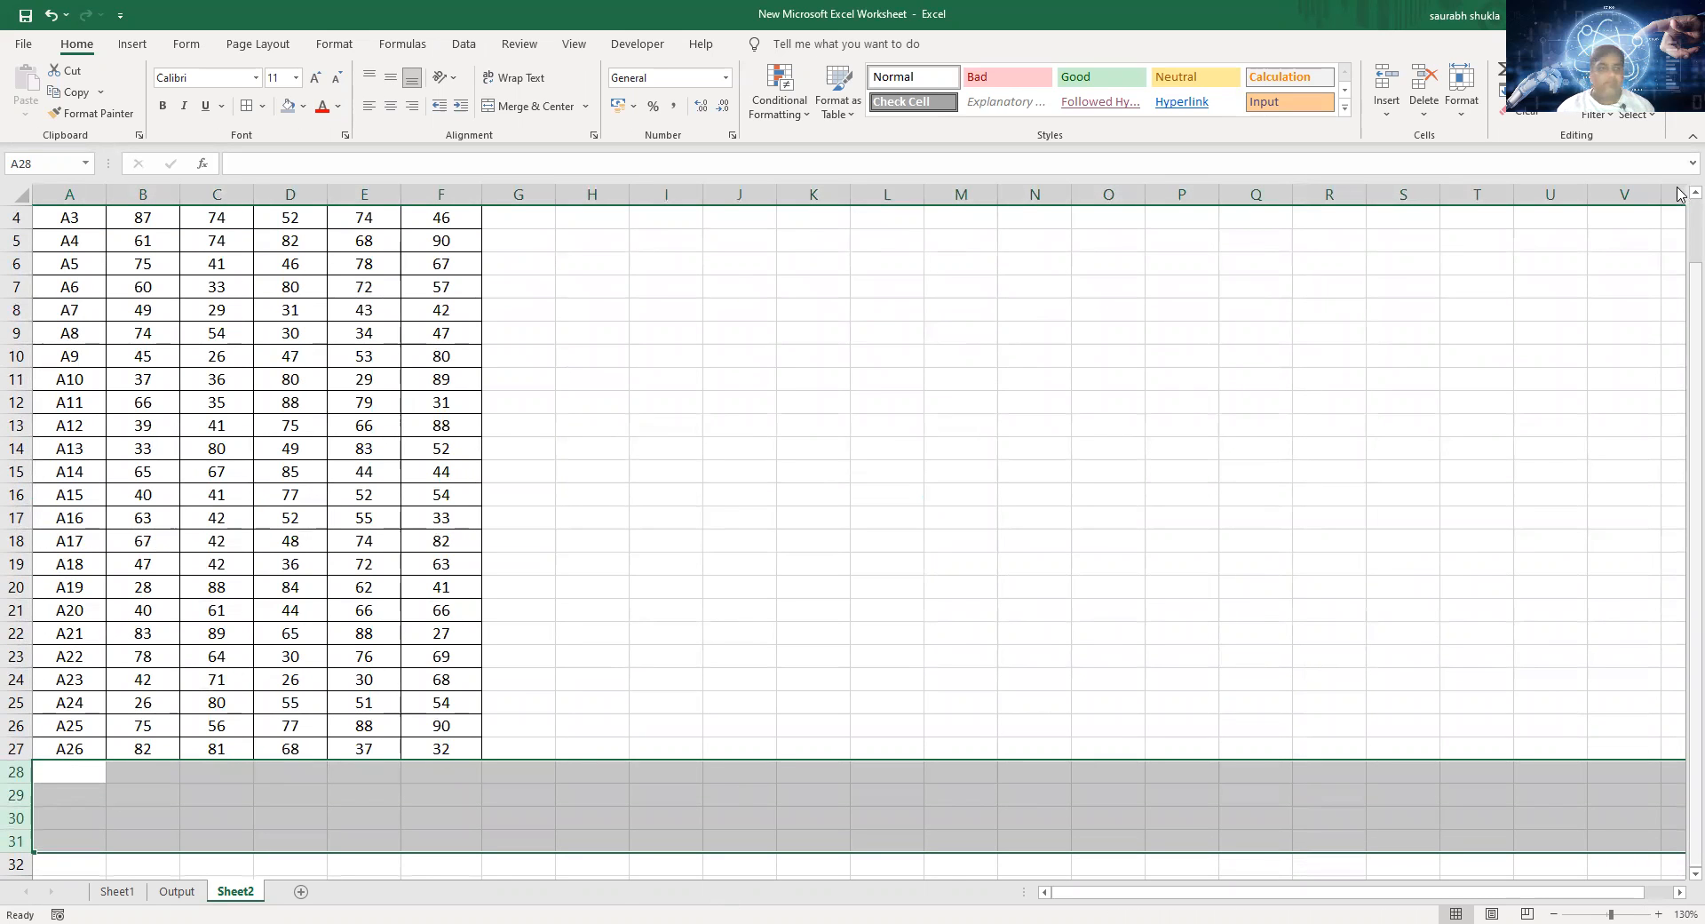
pyautogui.scroll(1, 889, 498)
pyautogui.click(812, 332)
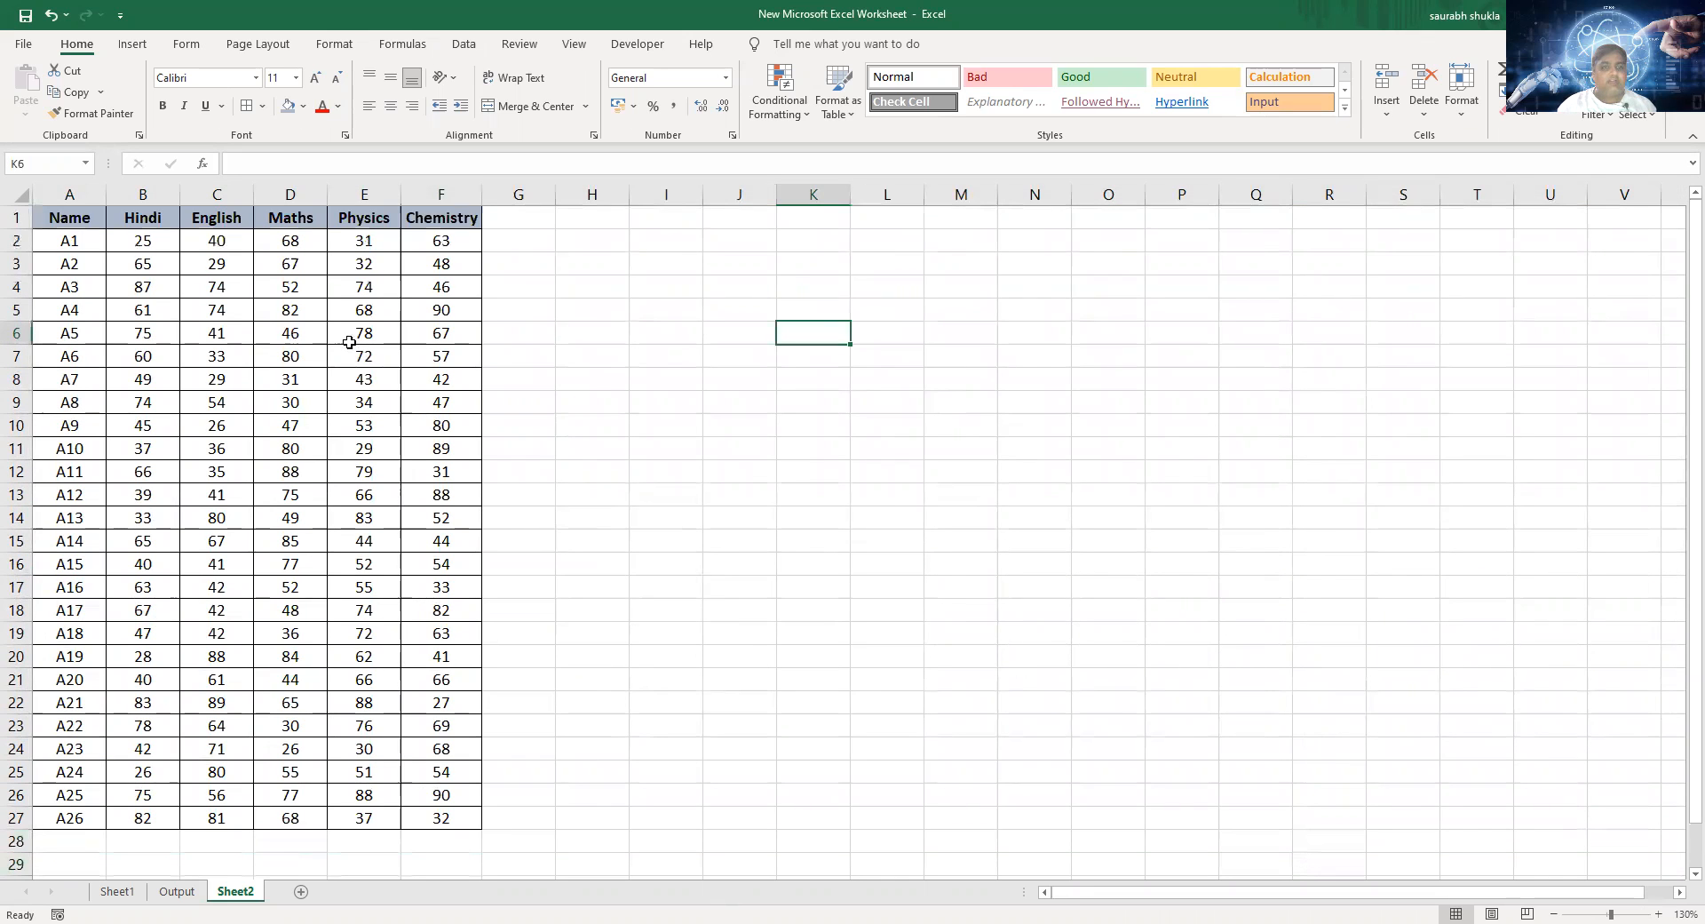
# Step: Review the subject headers of the marks table from Hindi to Chemistry
pyautogui.click(1658, 913)
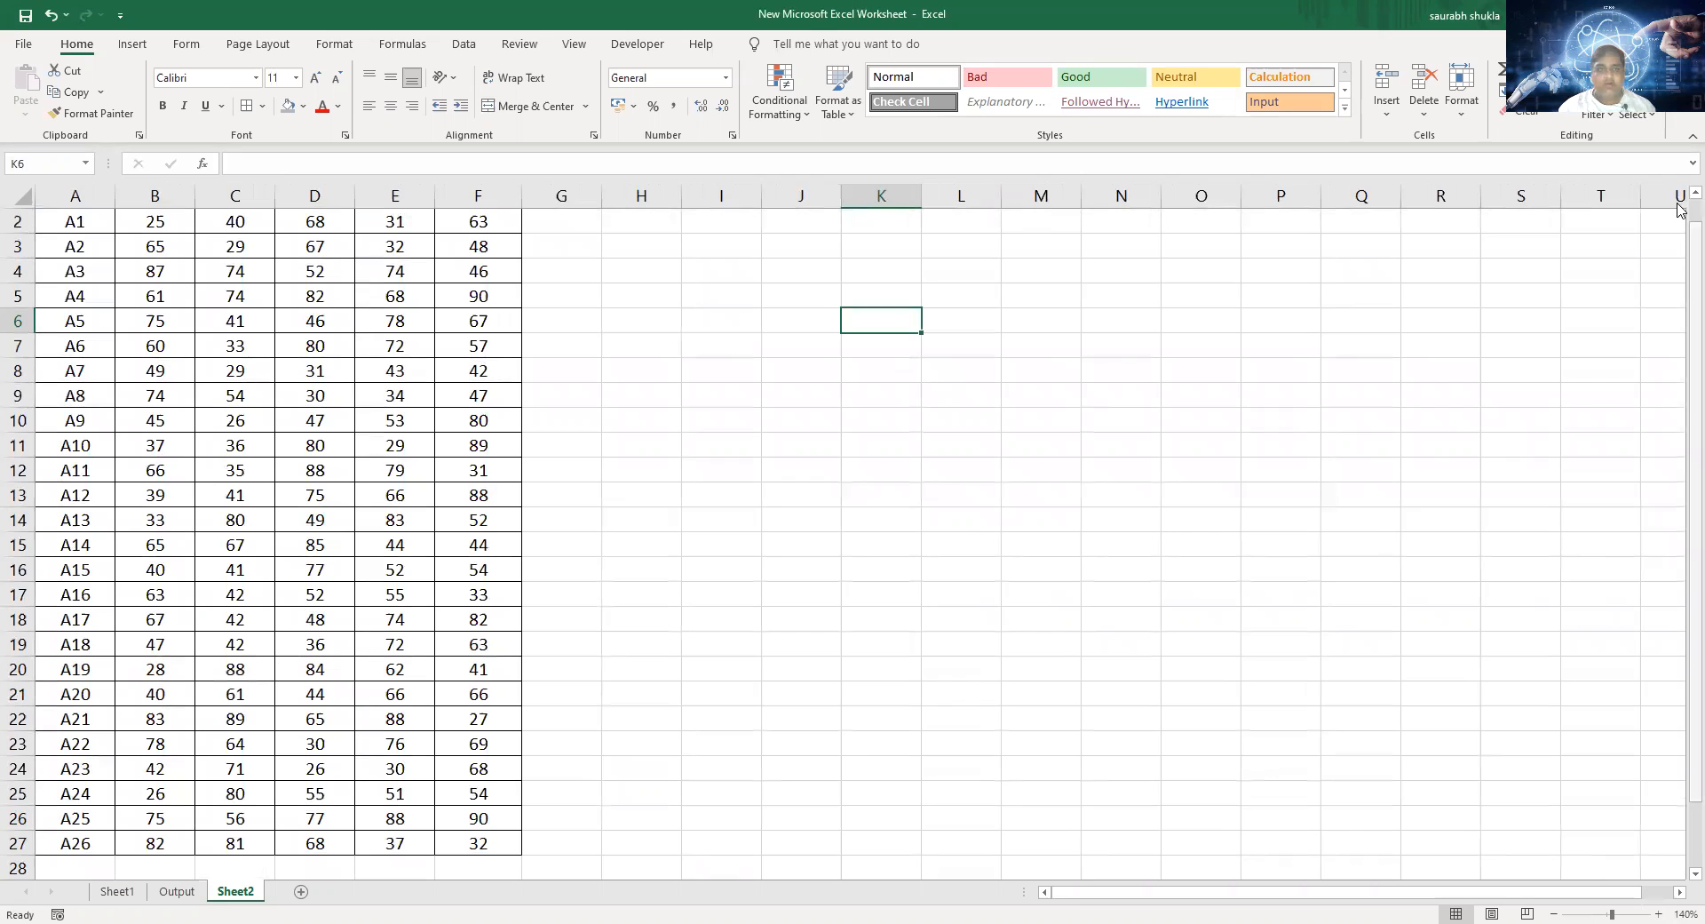
pyautogui.scroll(1, 777, 223)
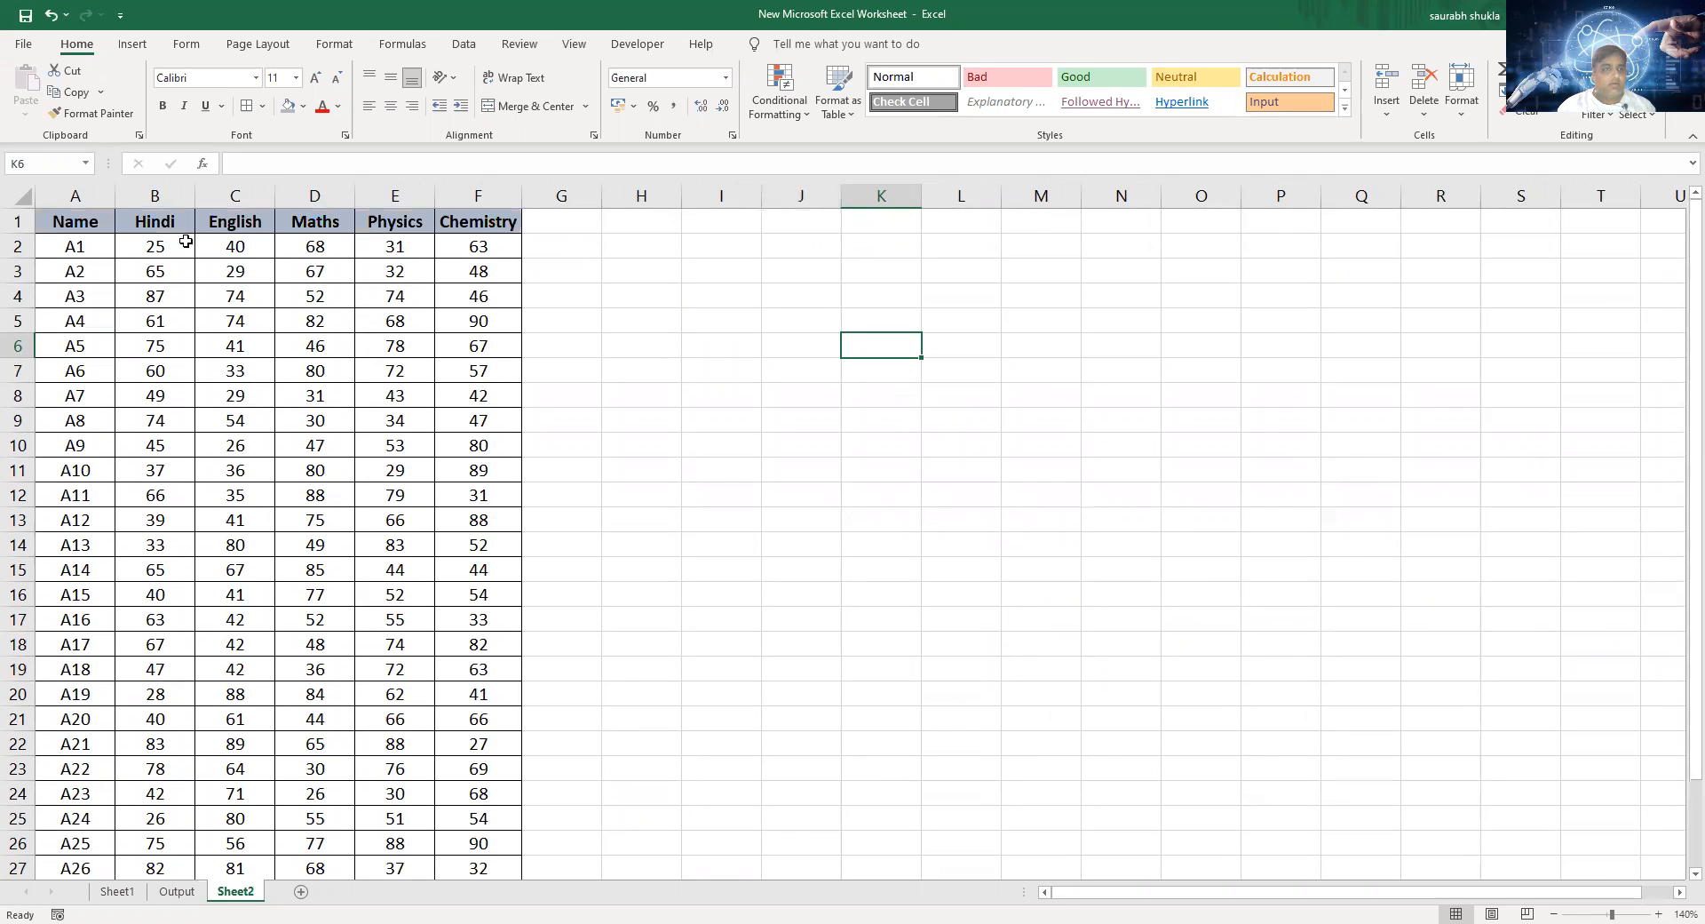
pyautogui.click(155, 227)
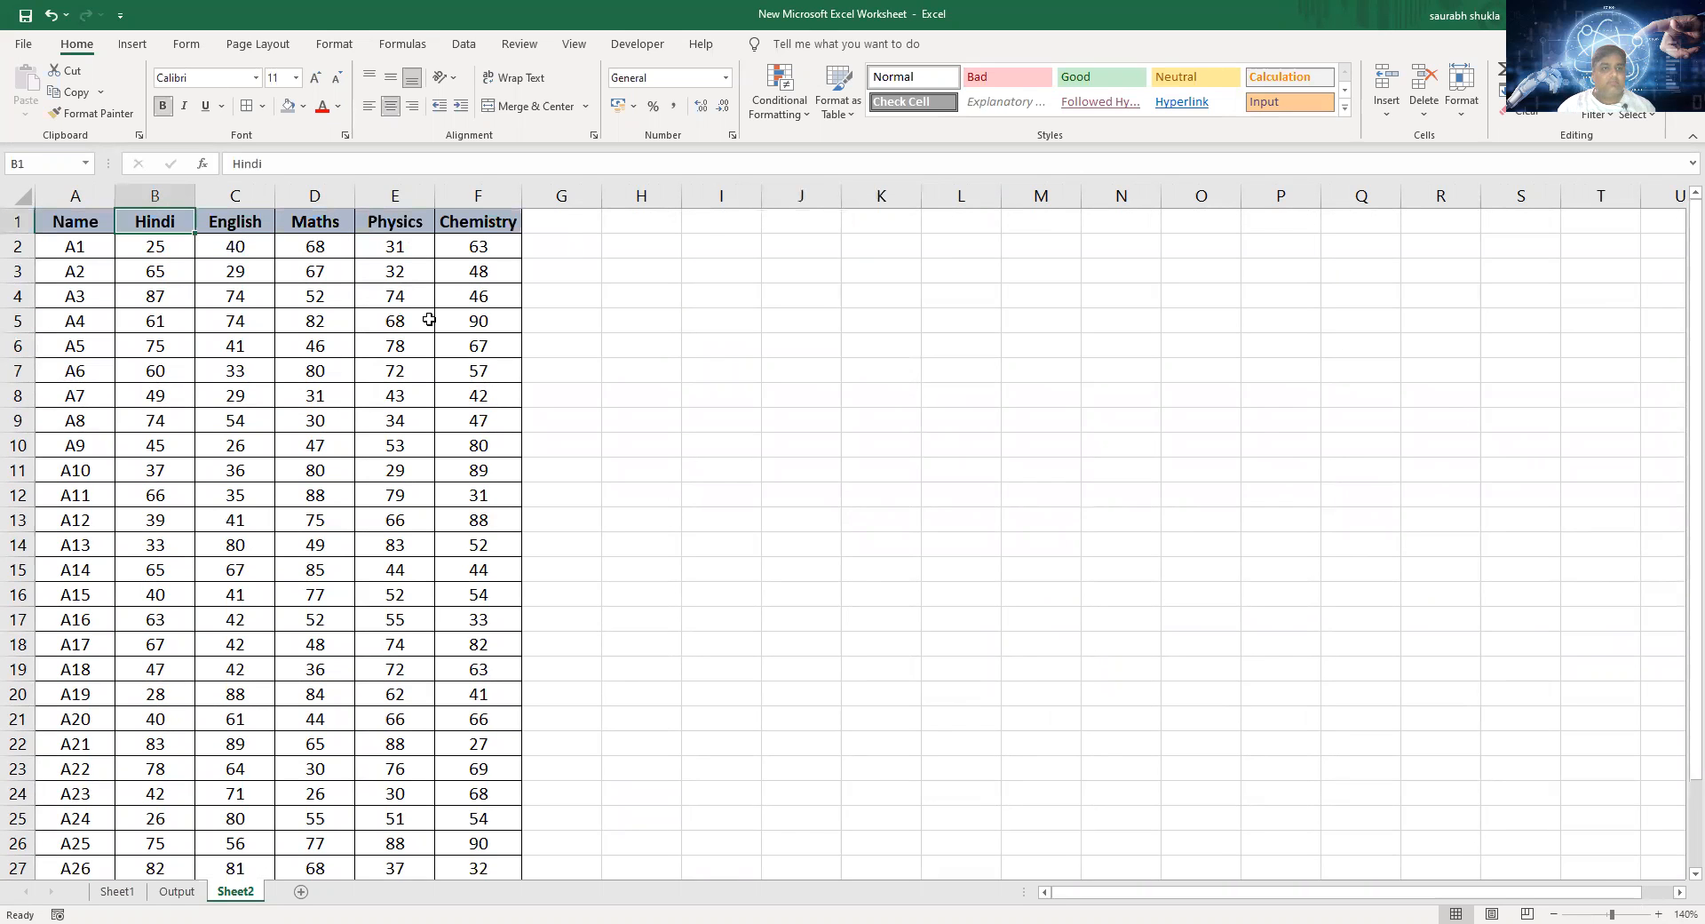
pyautogui.click(259, 227)
pyautogui.click(327, 224)
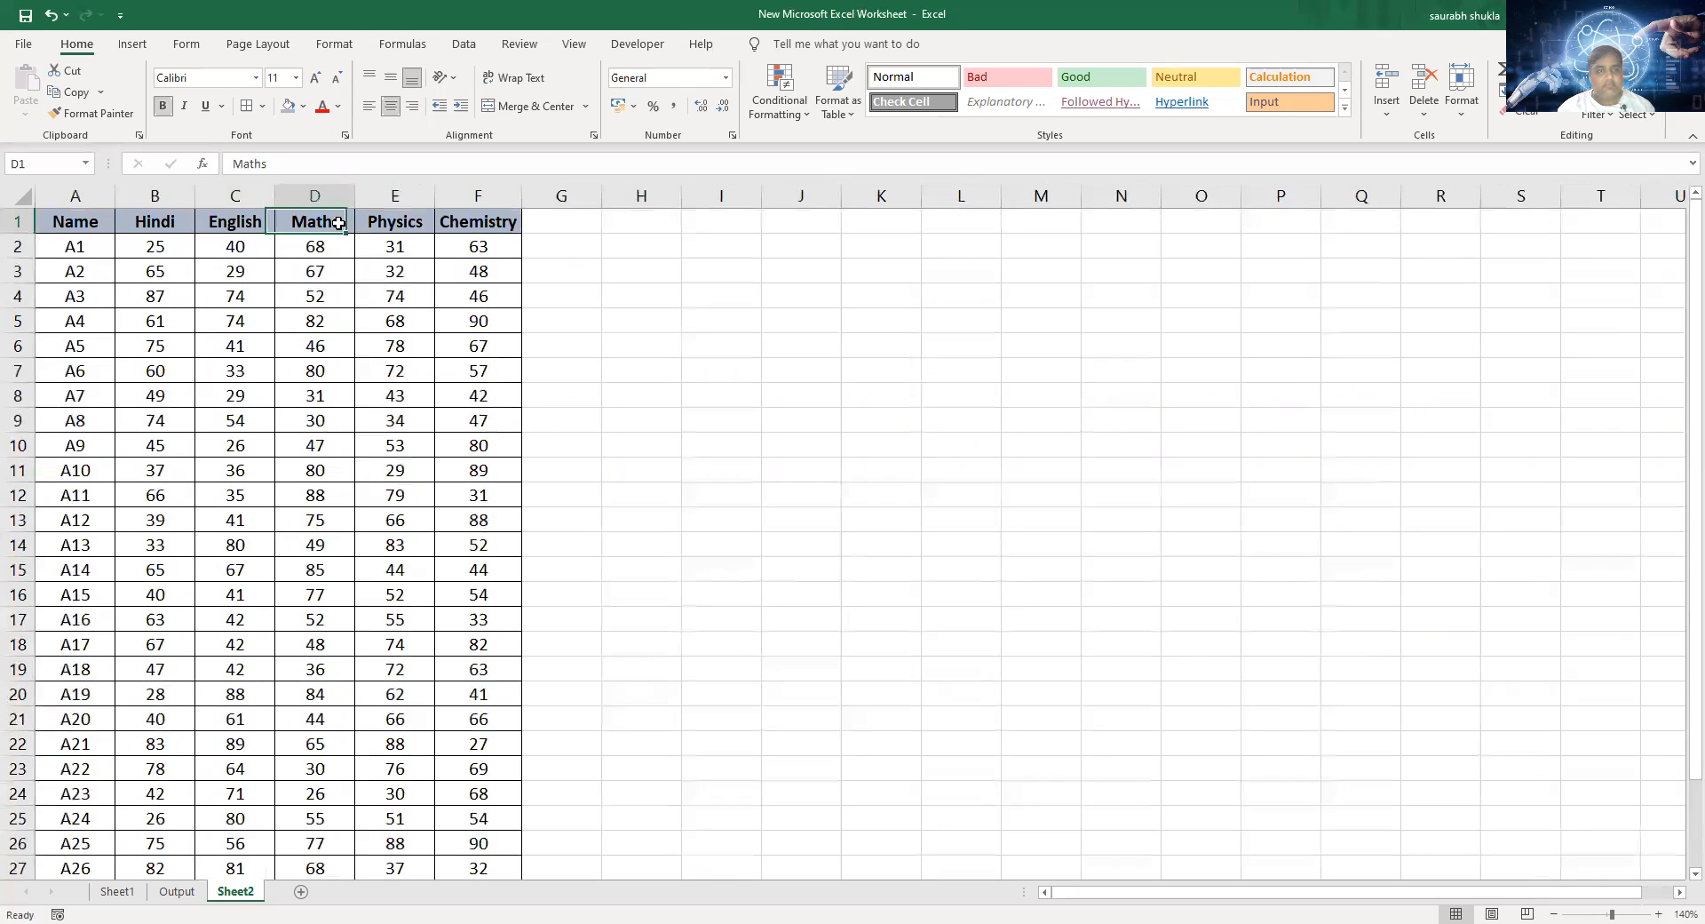
pyautogui.click(415, 223)
pyautogui.click(495, 223)
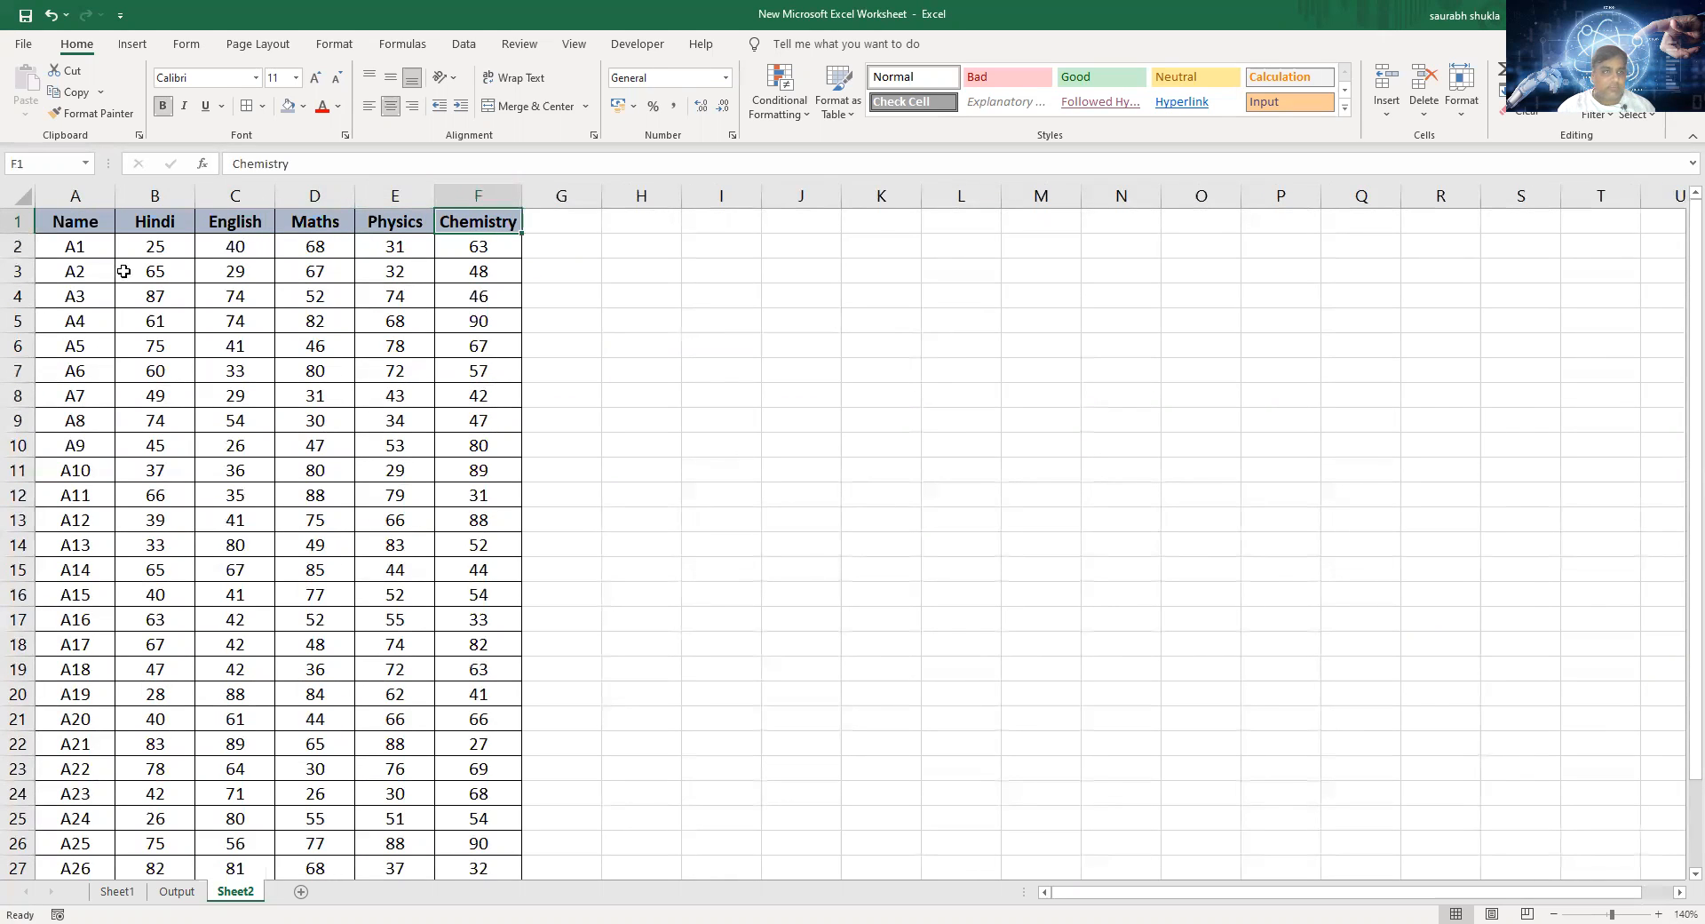
# Step: Look through the entries in the Name column, from A1 down to A14
pyautogui.click(105, 243)
pyautogui.click(89, 282)
pyautogui.click(88, 297)
pyautogui.click(88, 320)
pyautogui.click(81, 348)
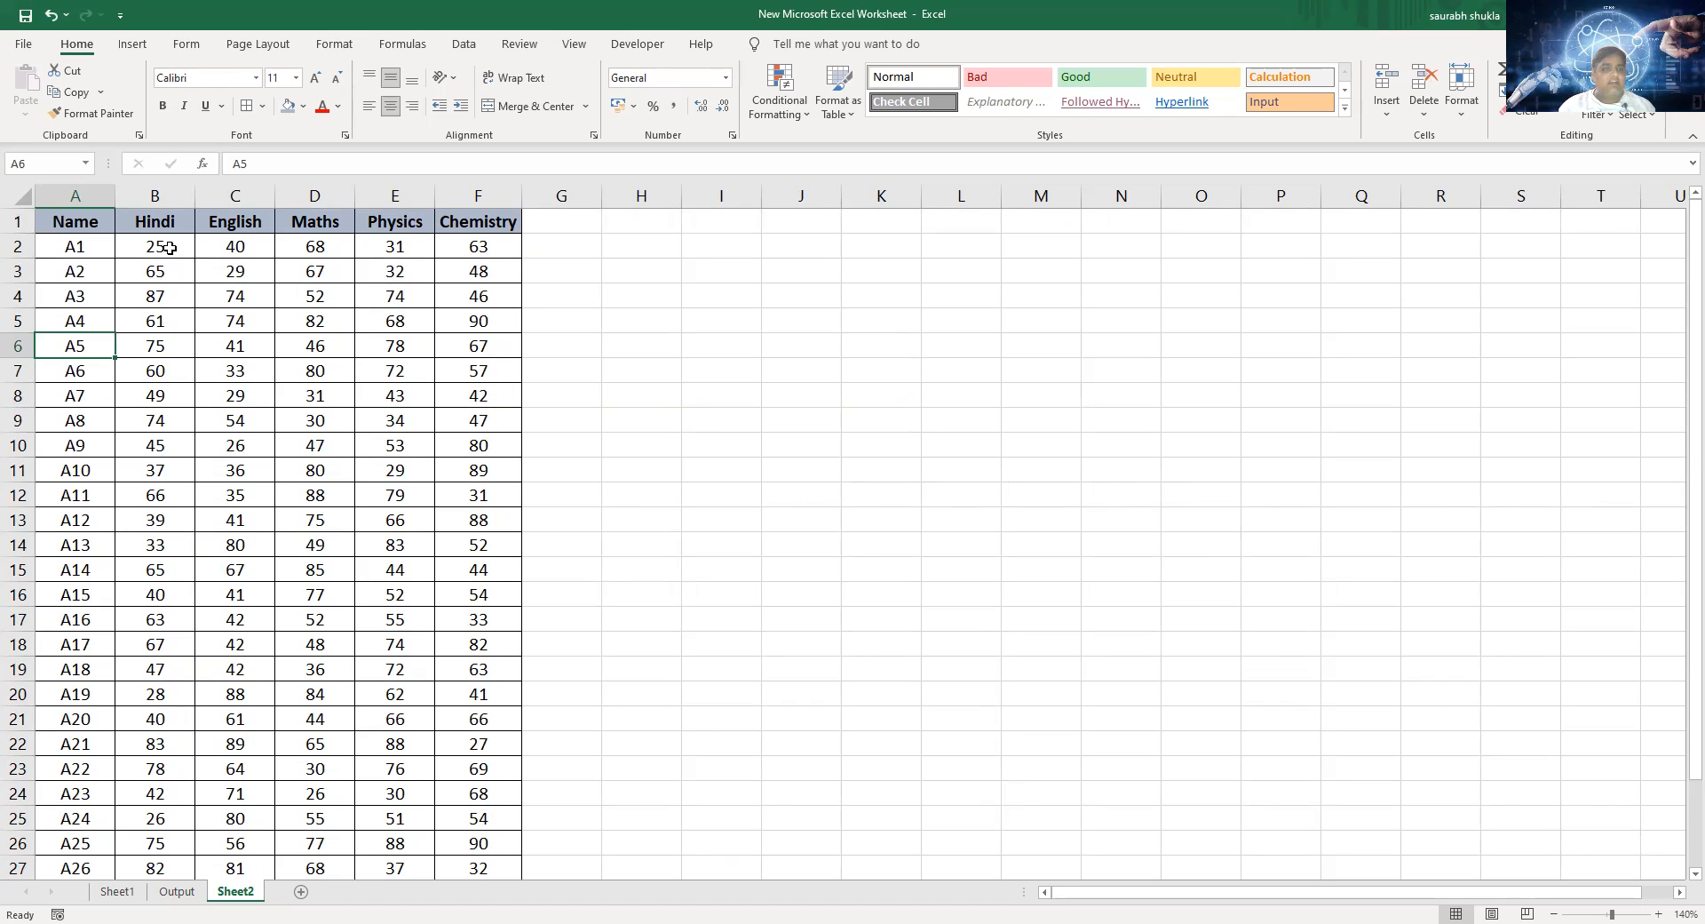
pyautogui.click(78, 247)
pyautogui.click(86, 302)
pyautogui.click(78, 371)
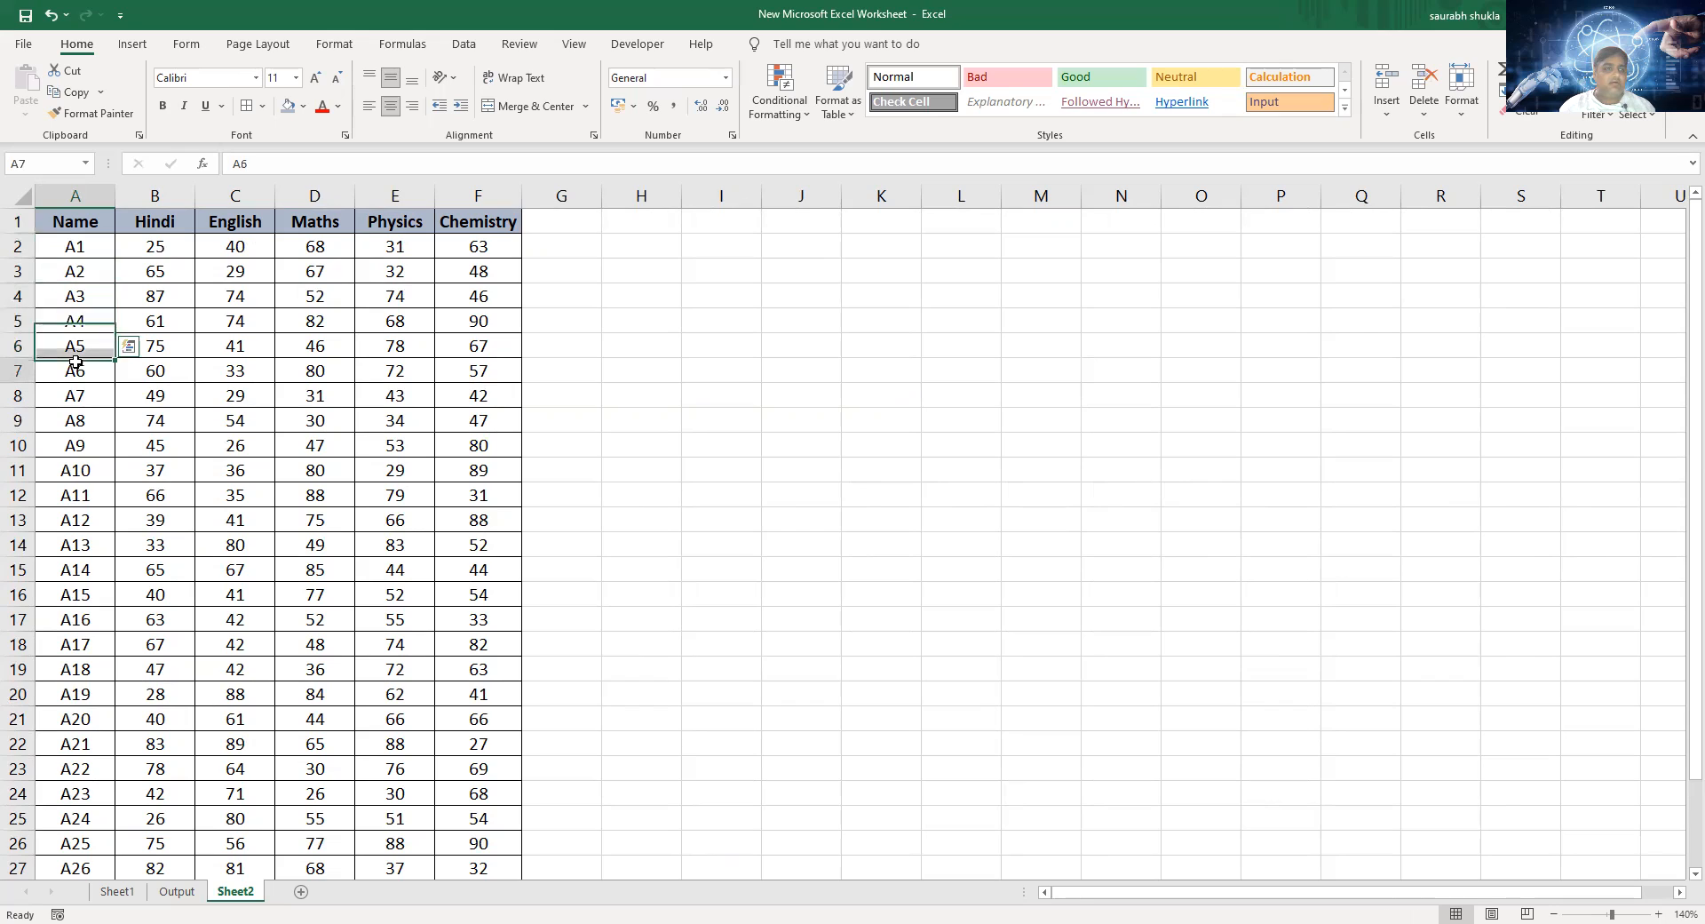
pyautogui.click(78, 445)
pyautogui.click(82, 520)
pyautogui.click(78, 569)
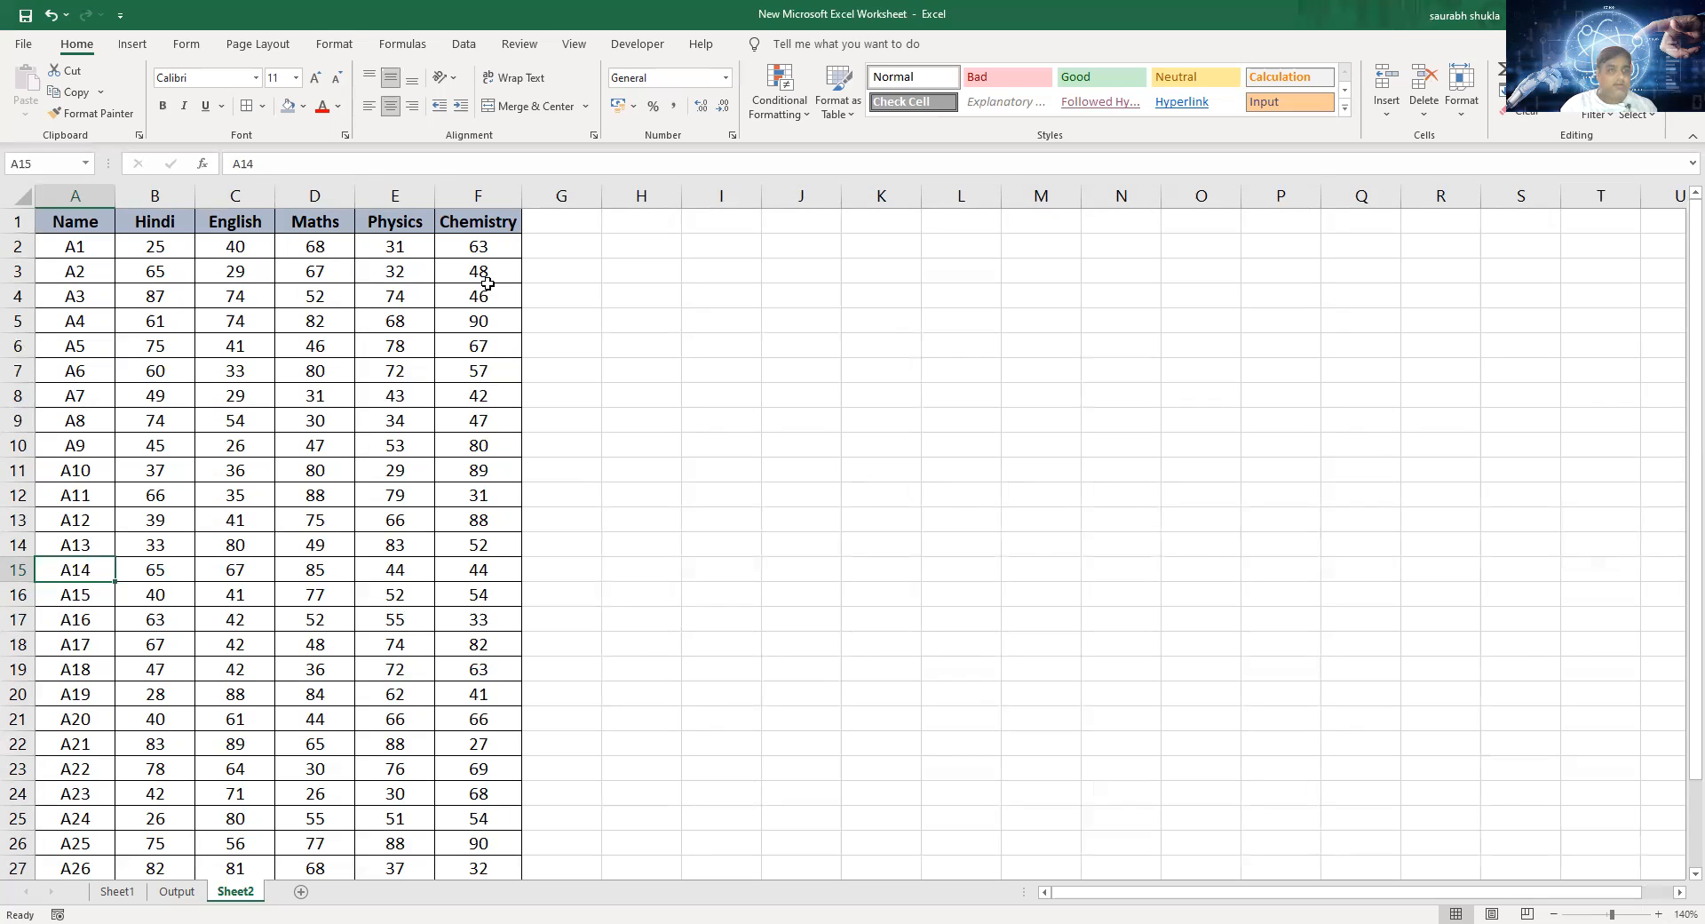
# Step: Highlight all marks in B2:F27 greater than 88 with Light Red Fill with Dark Red Text
pyautogui.click(178, 247)
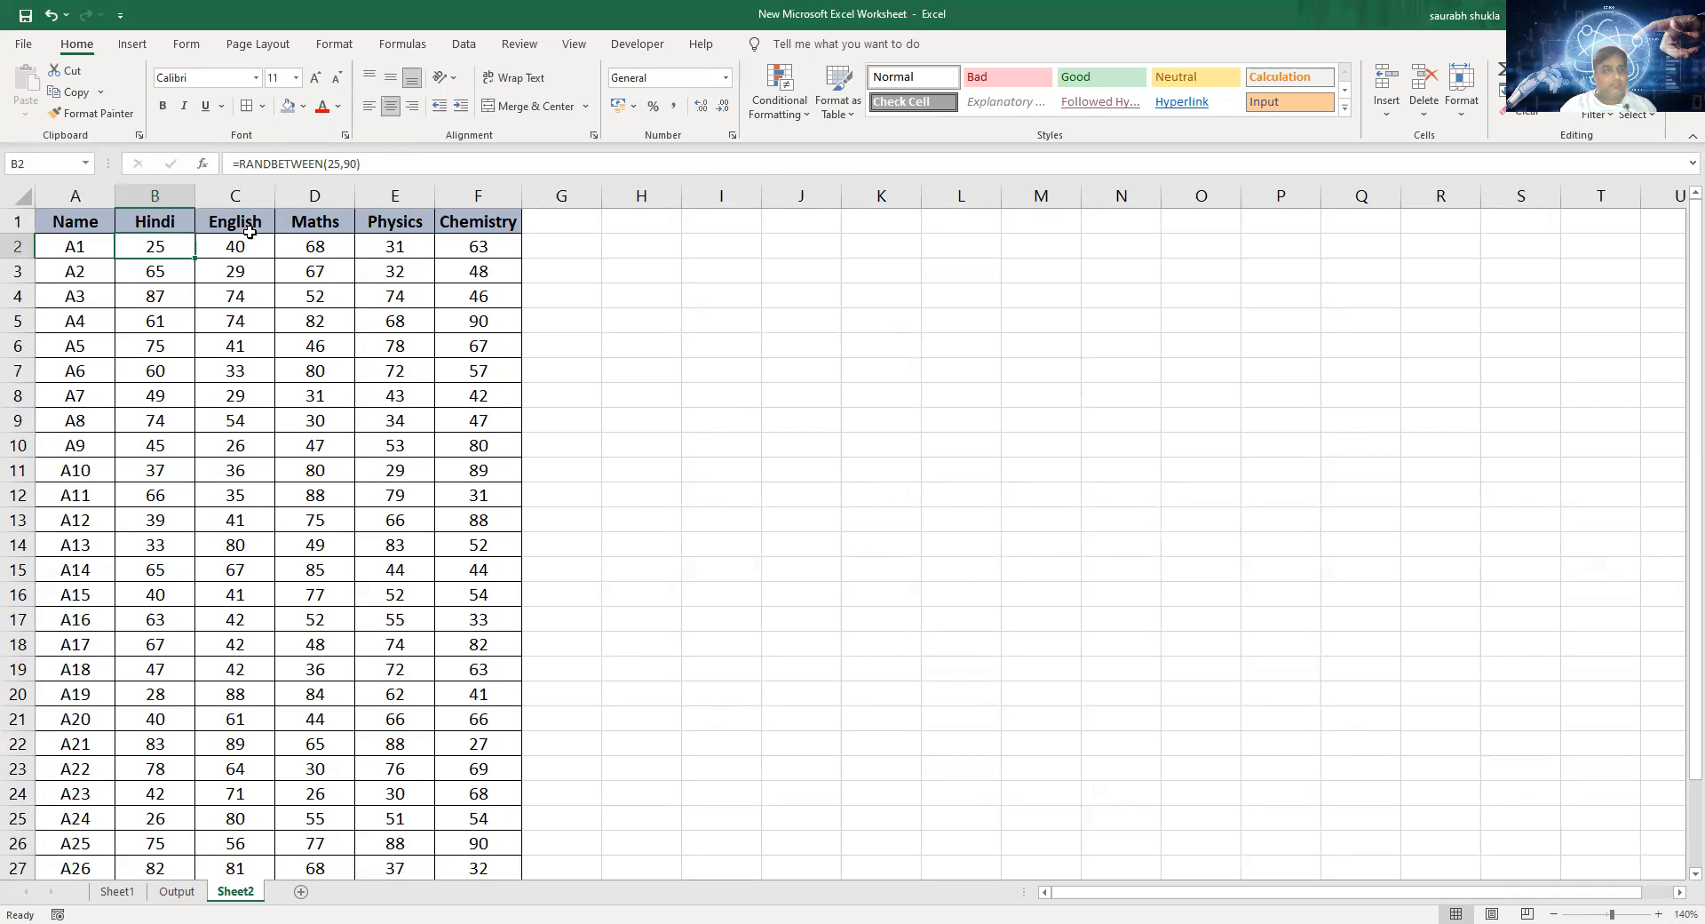
pyautogui.moveTo(175, 246); pyautogui.dragTo(465, 776)
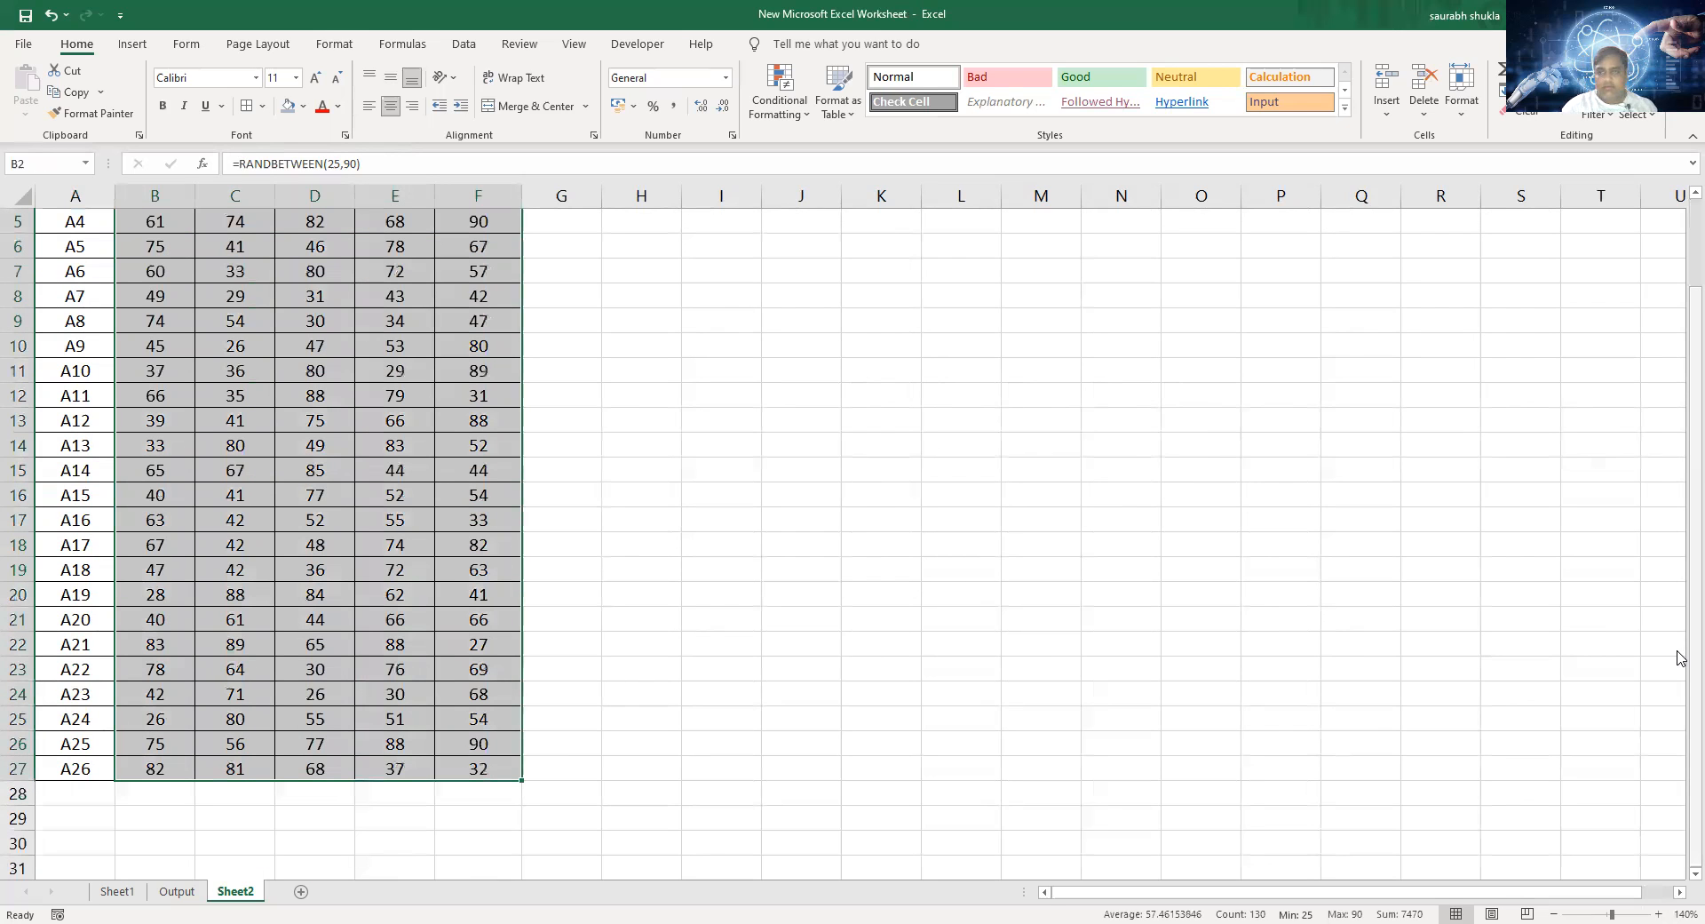
pyautogui.scroll(2, 662, 278)
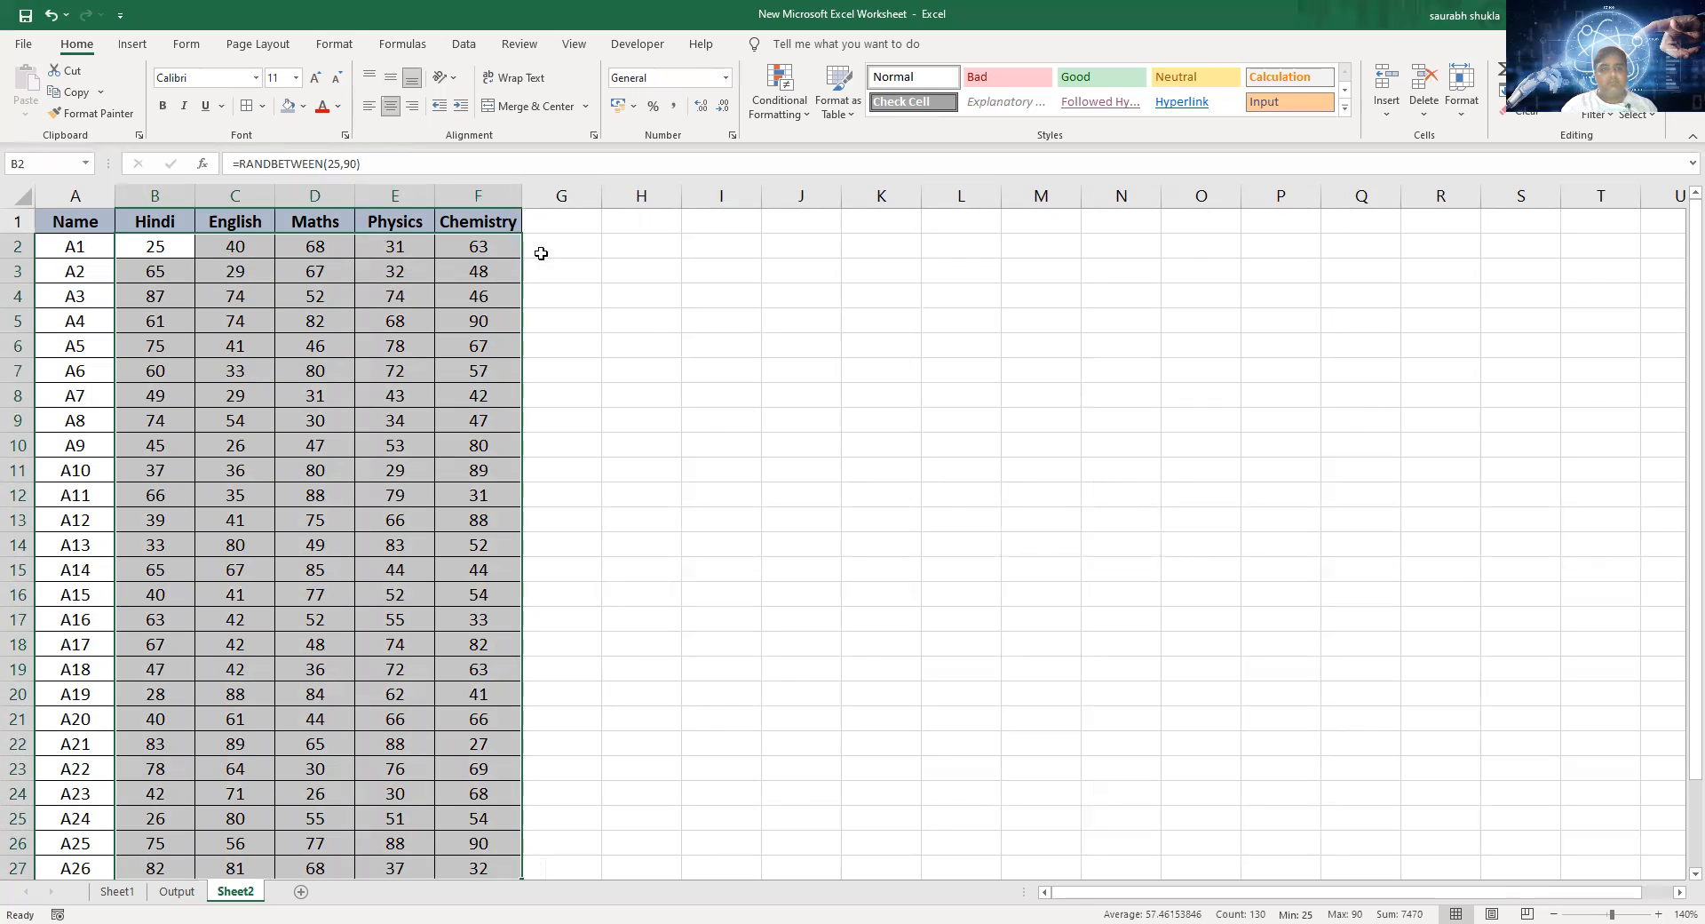
pyautogui.click(808, 116)
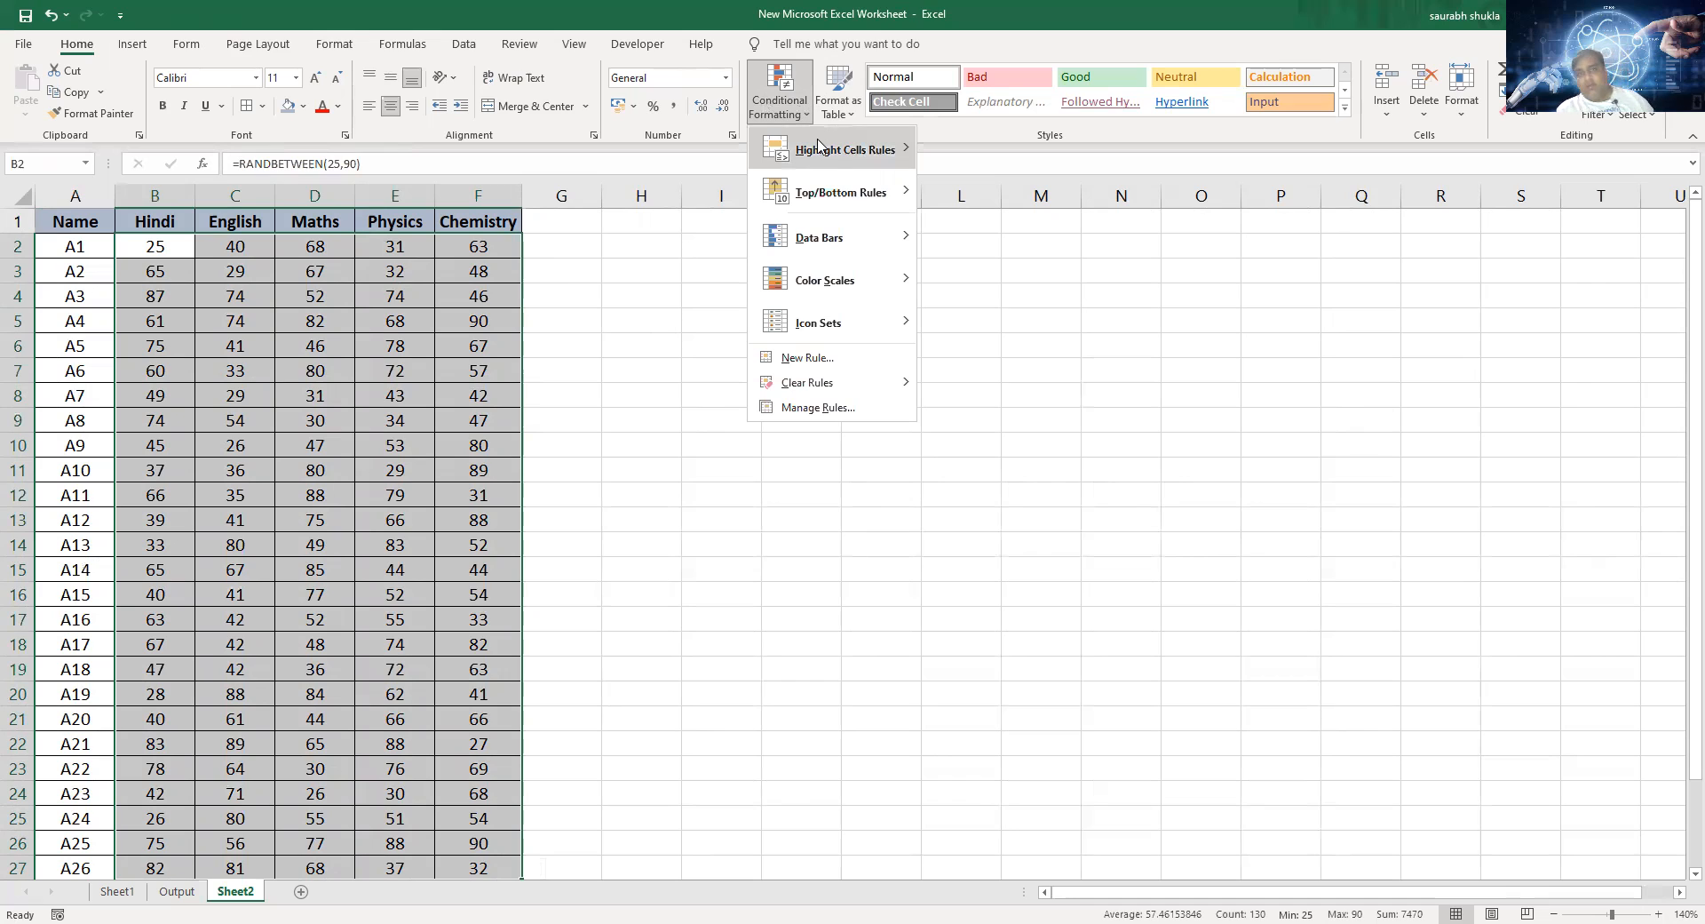
pyautogui.moveTo(817, 147)
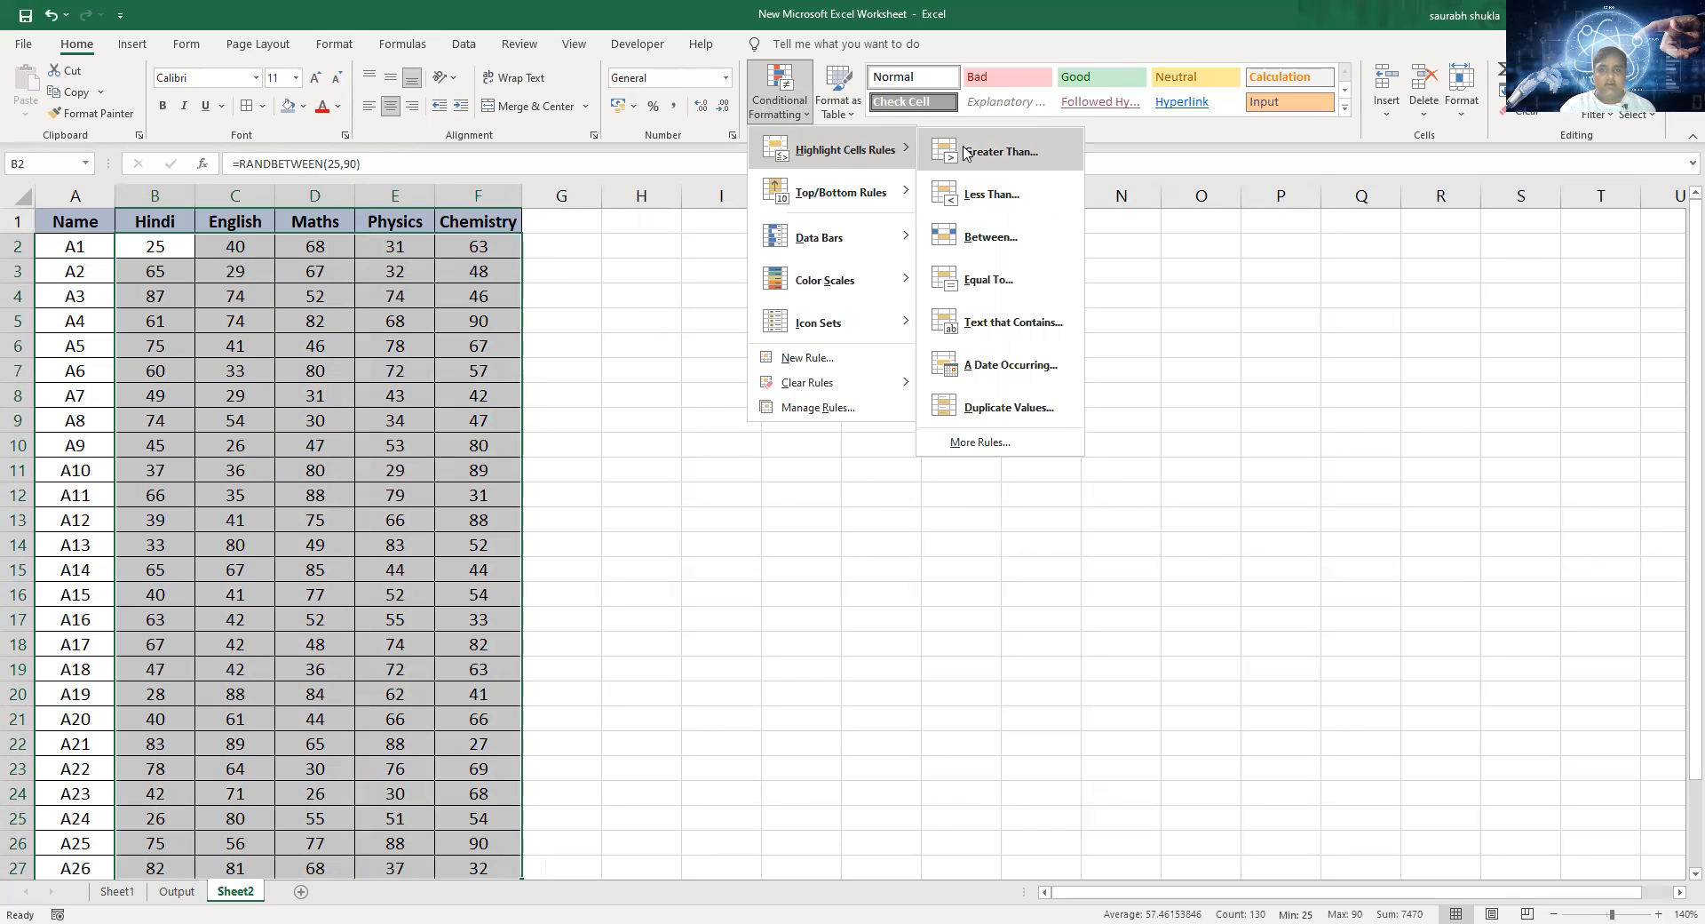
pyautogui.click(1001, 152)
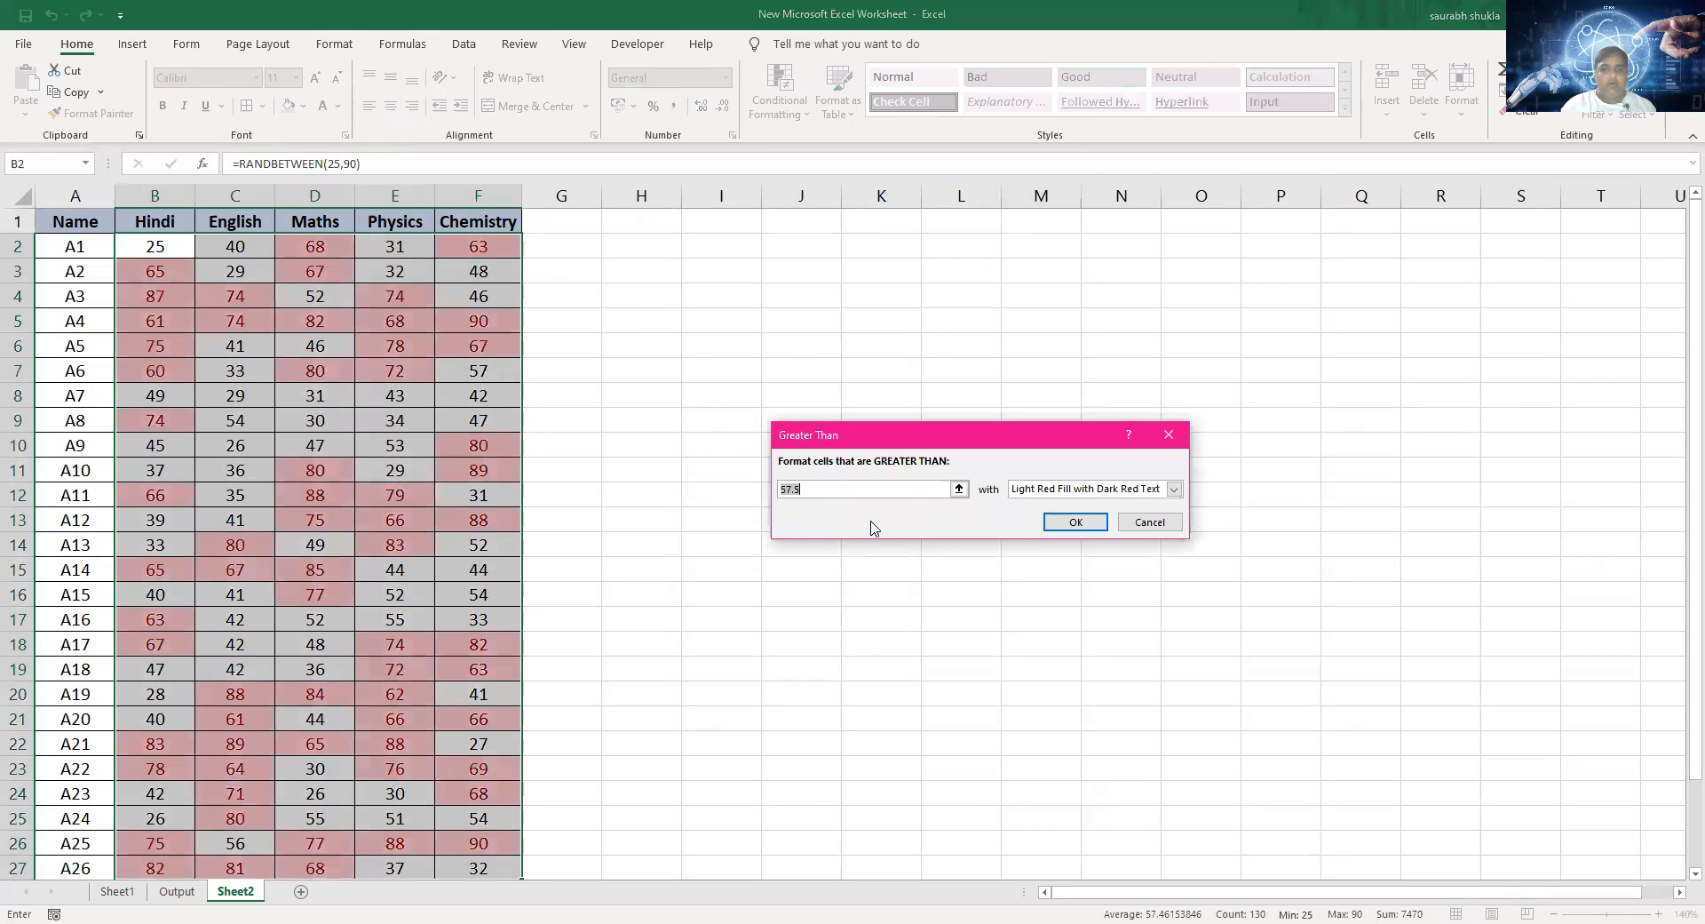
pyautogui.click(831, 492)
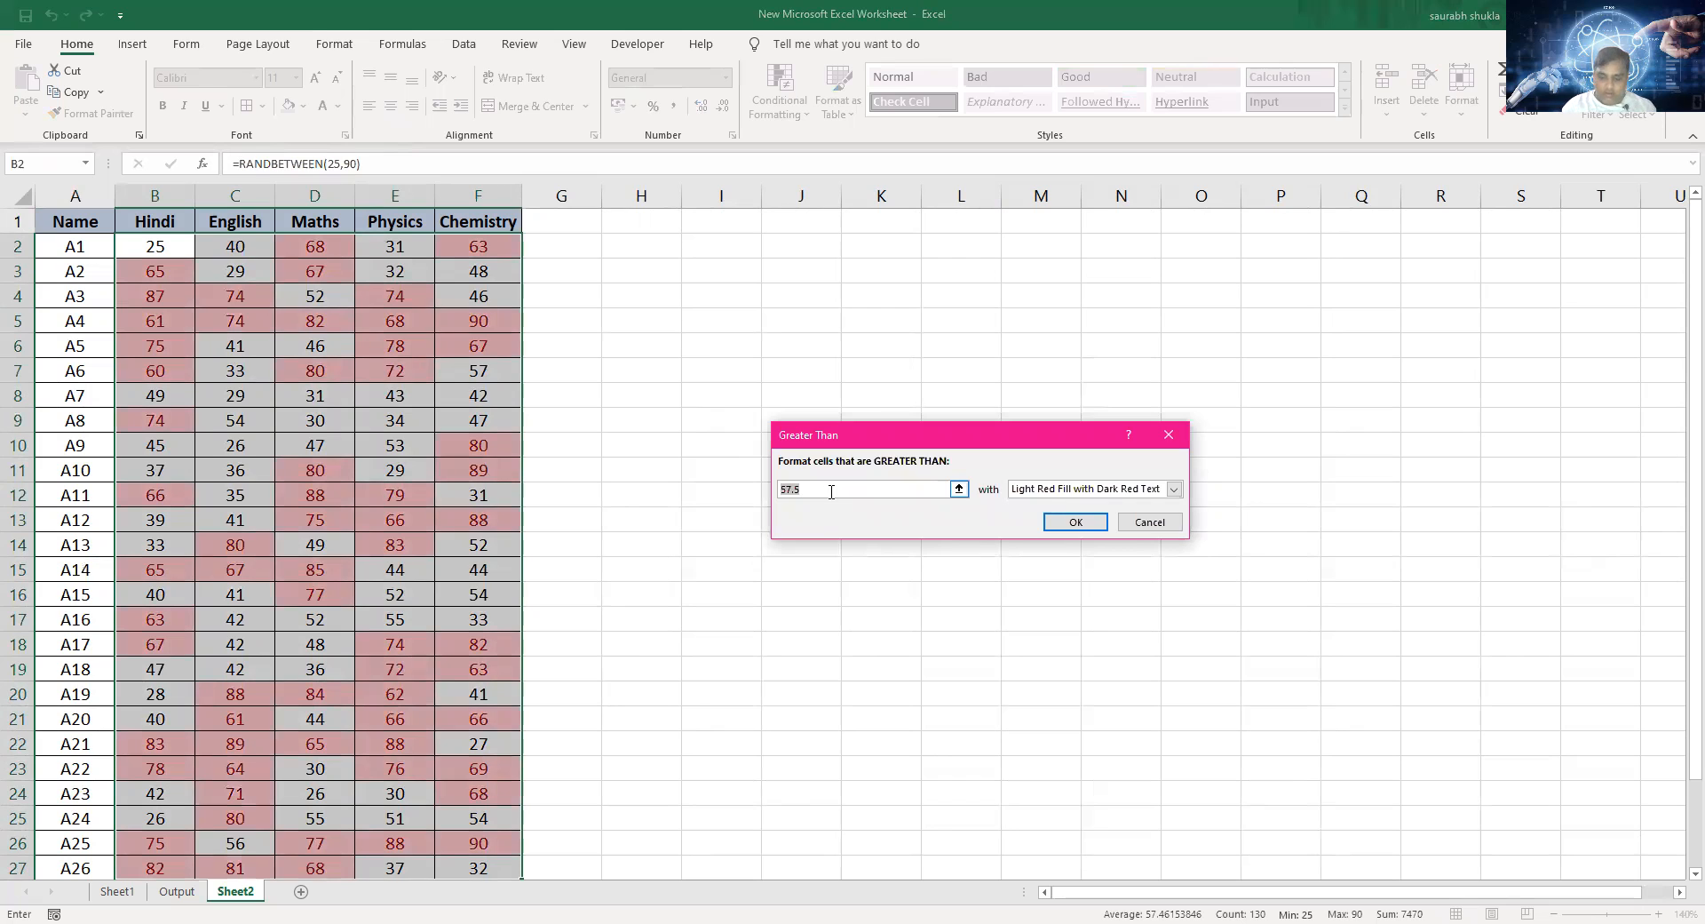
pyautogui.press('BackSpace')
pyautogui.write('88')
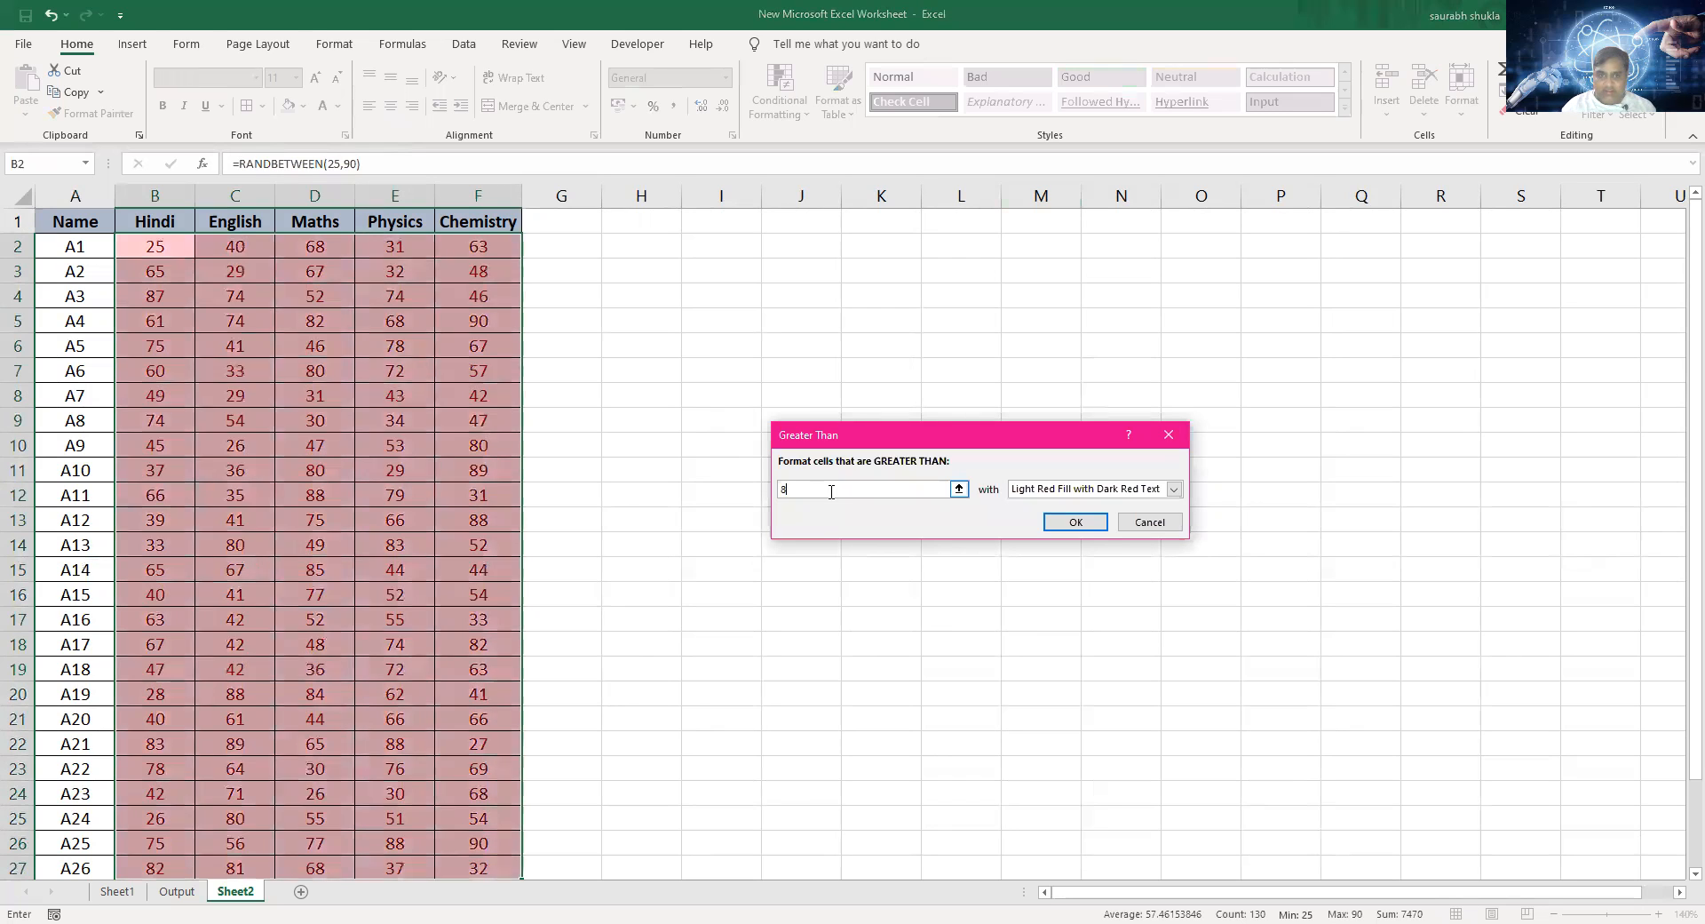
pyautogui.click(1059, 521)
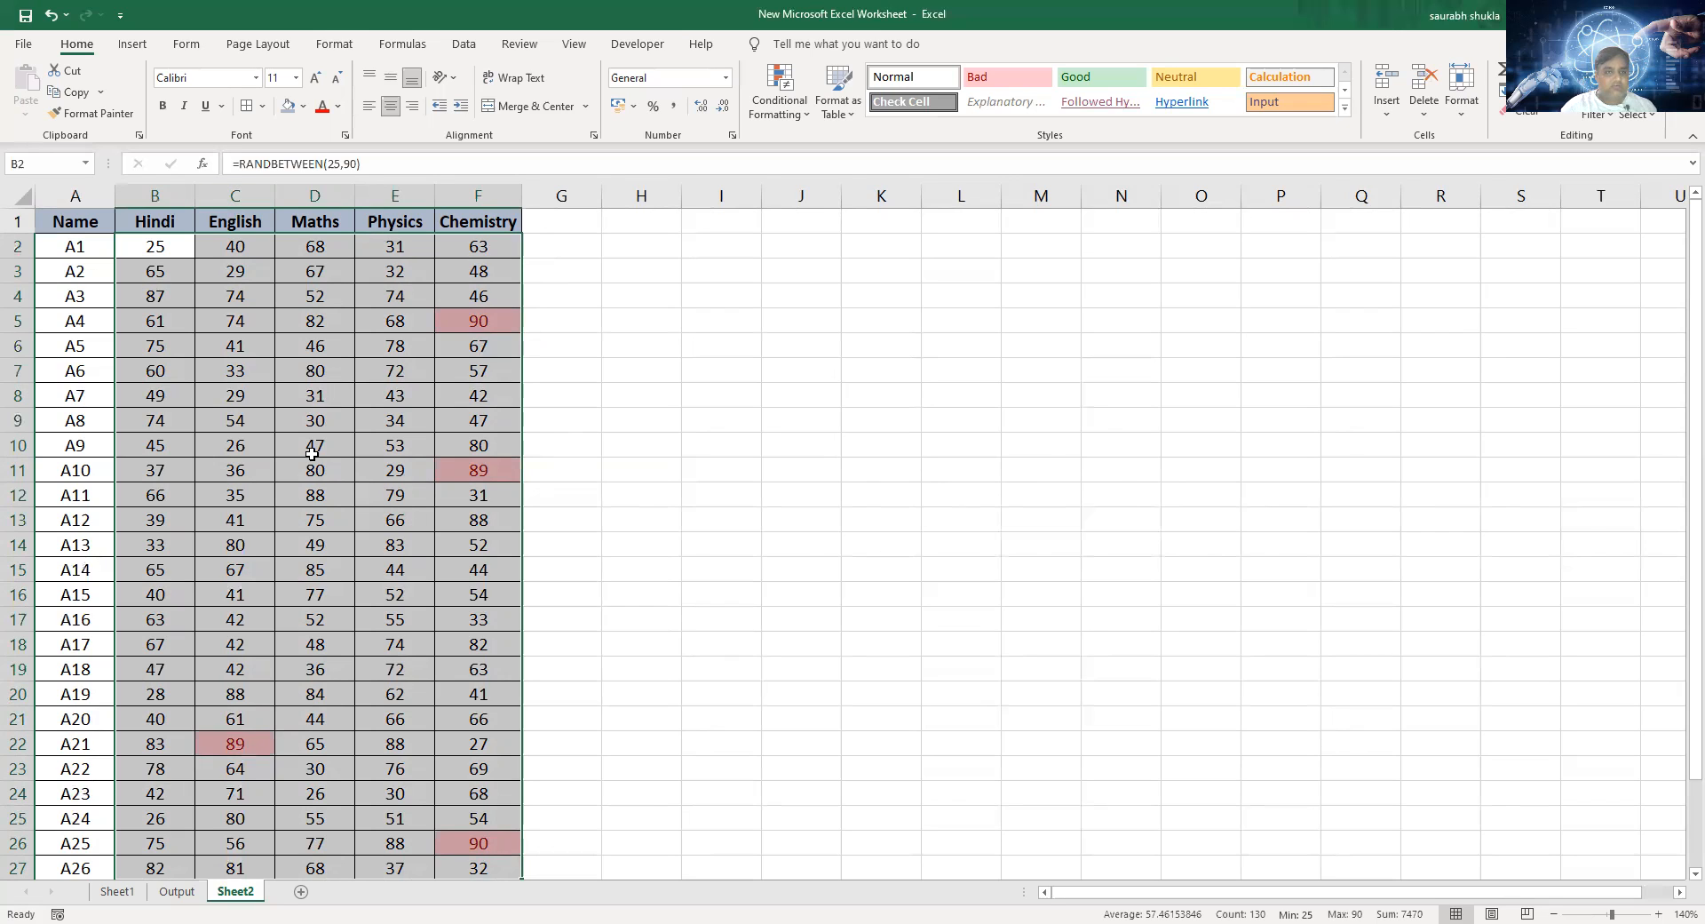
# Step: Highlight the duplicate values in the selected marks with Light Red Fill with Dark Red Text
pyautogui.moveTo(1683, 559); pyautogui.dragTo(1679, 260)
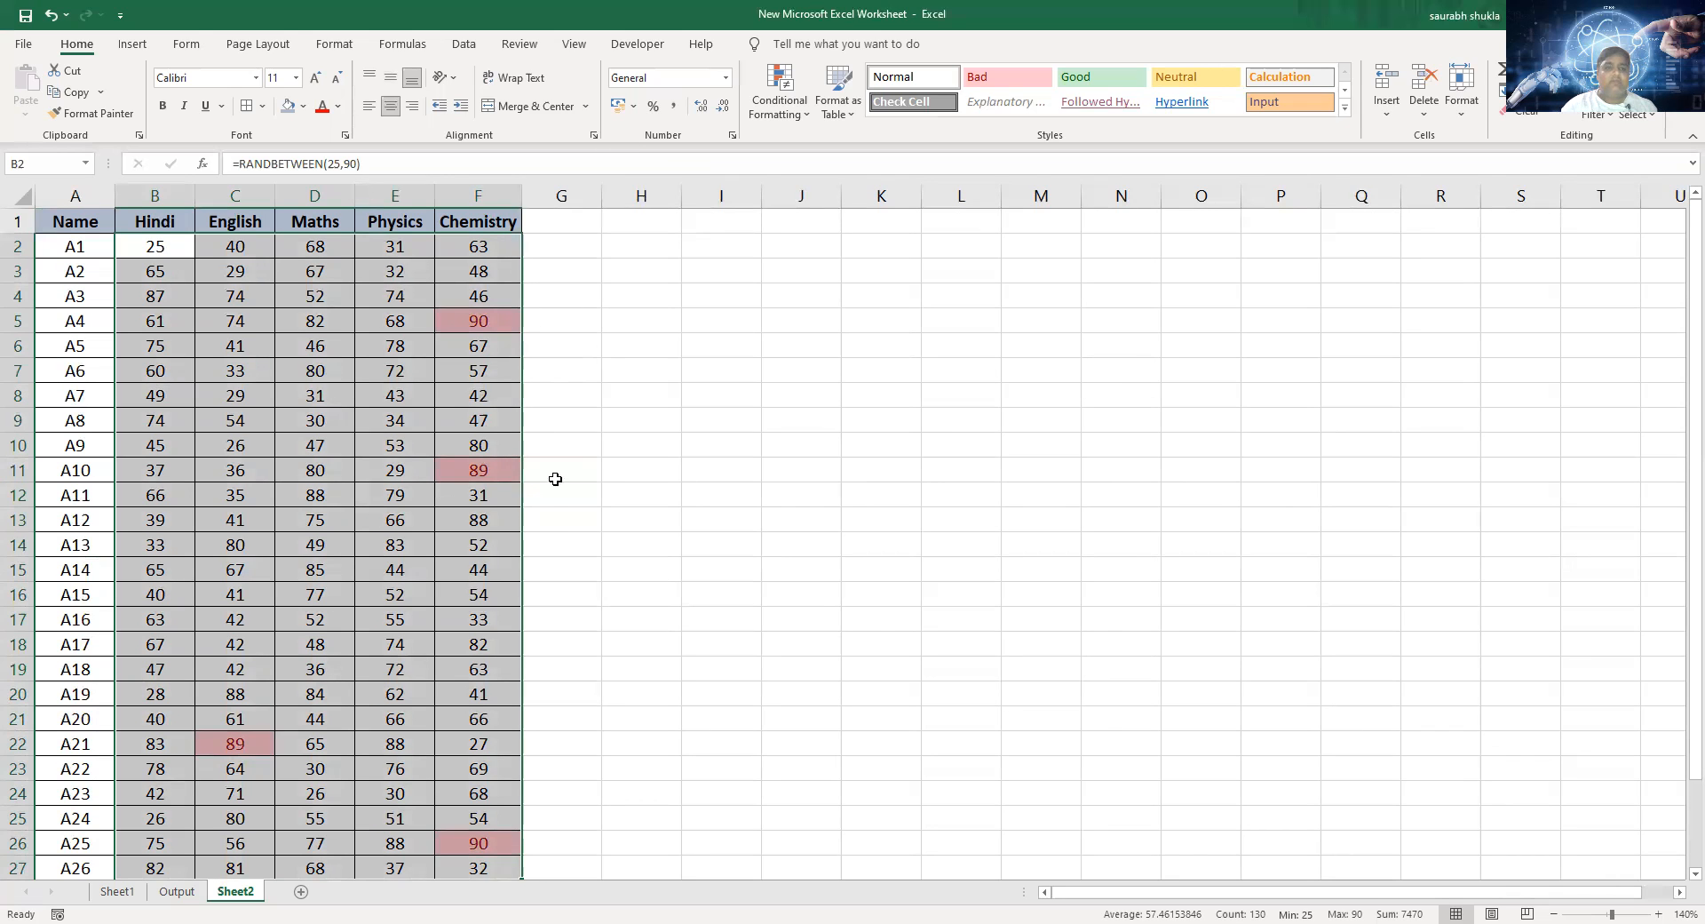
pyautogui.click(811, 118)
pyautogui.moveTo(852, 149)
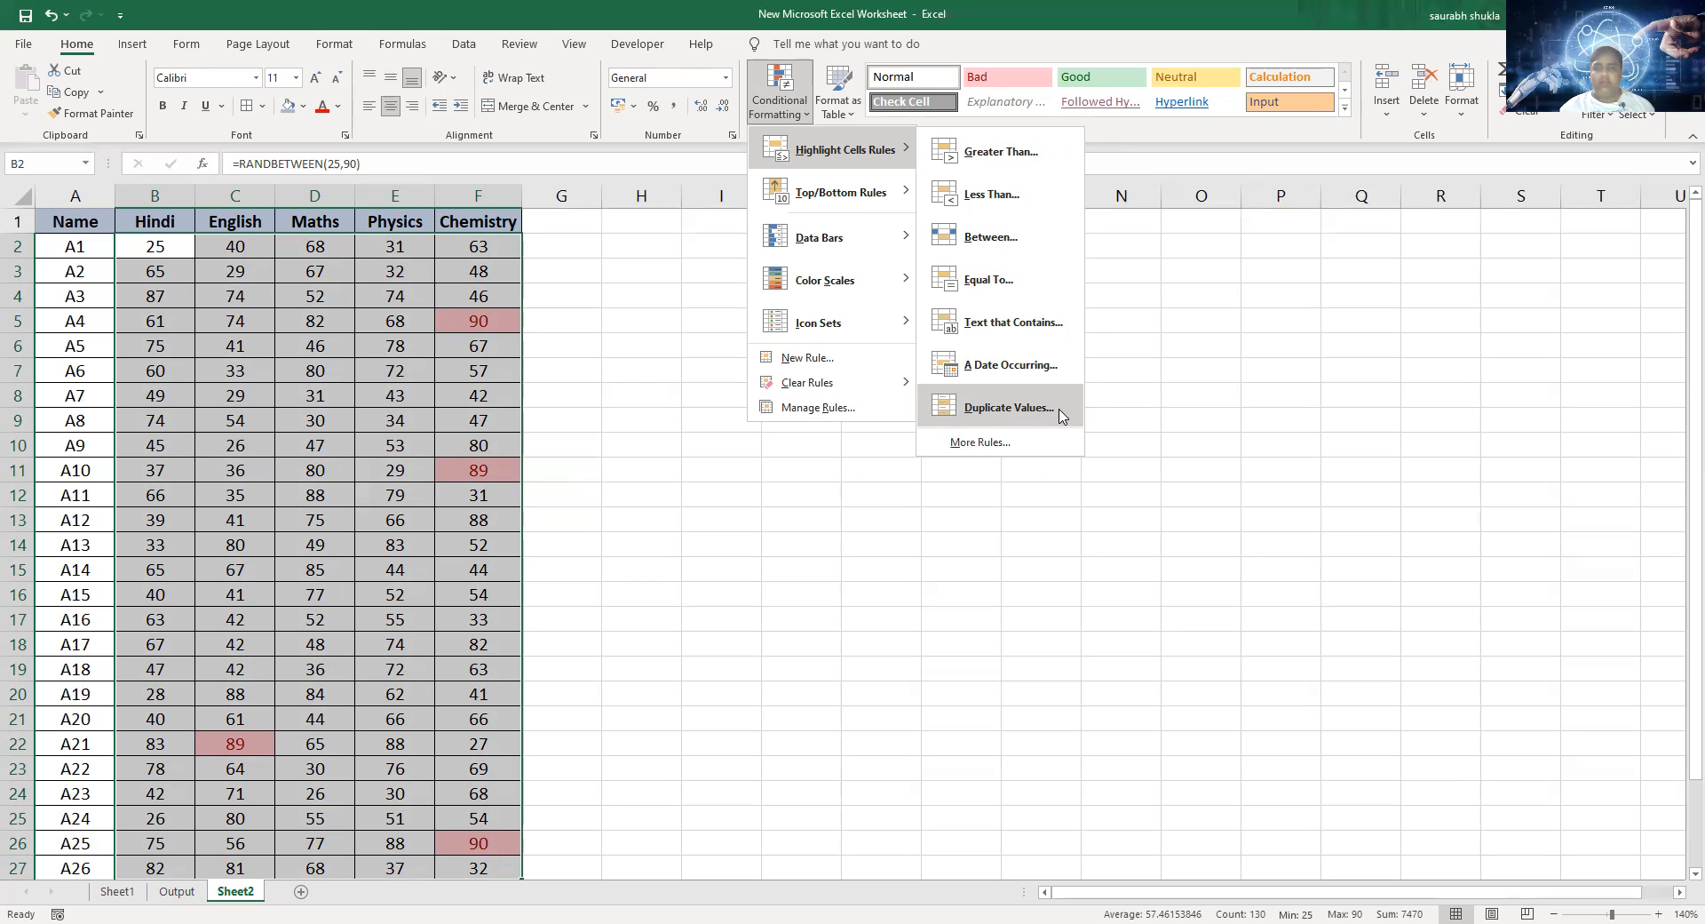
pyautogui.click(994, 408)
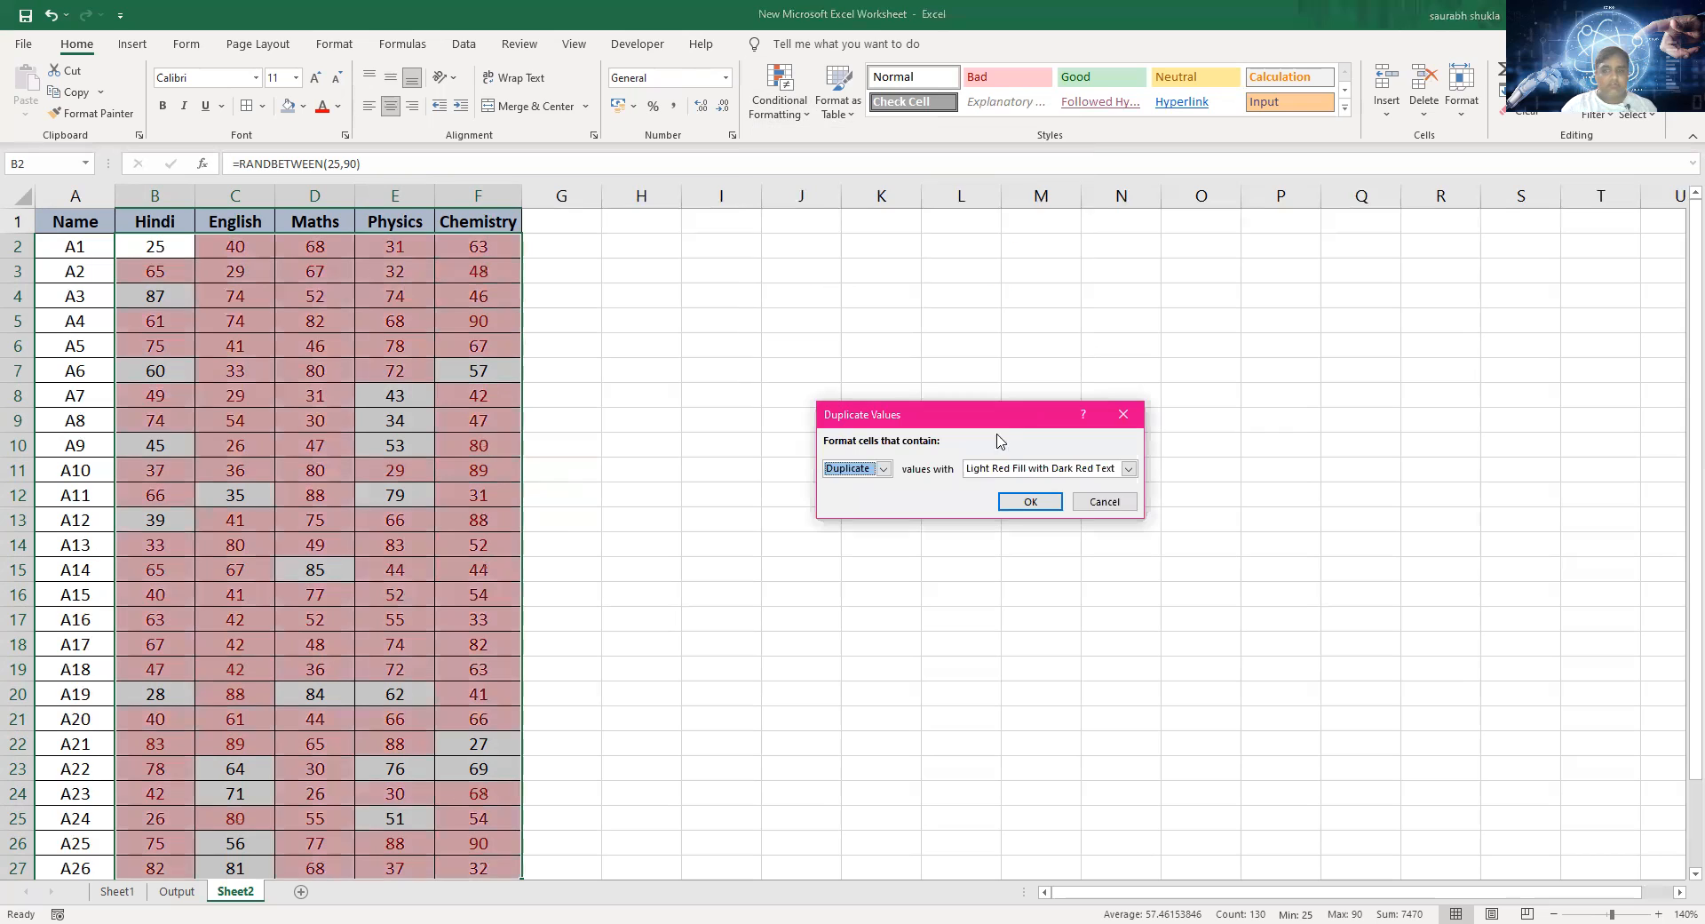
pyautogui.click(1030, 503)
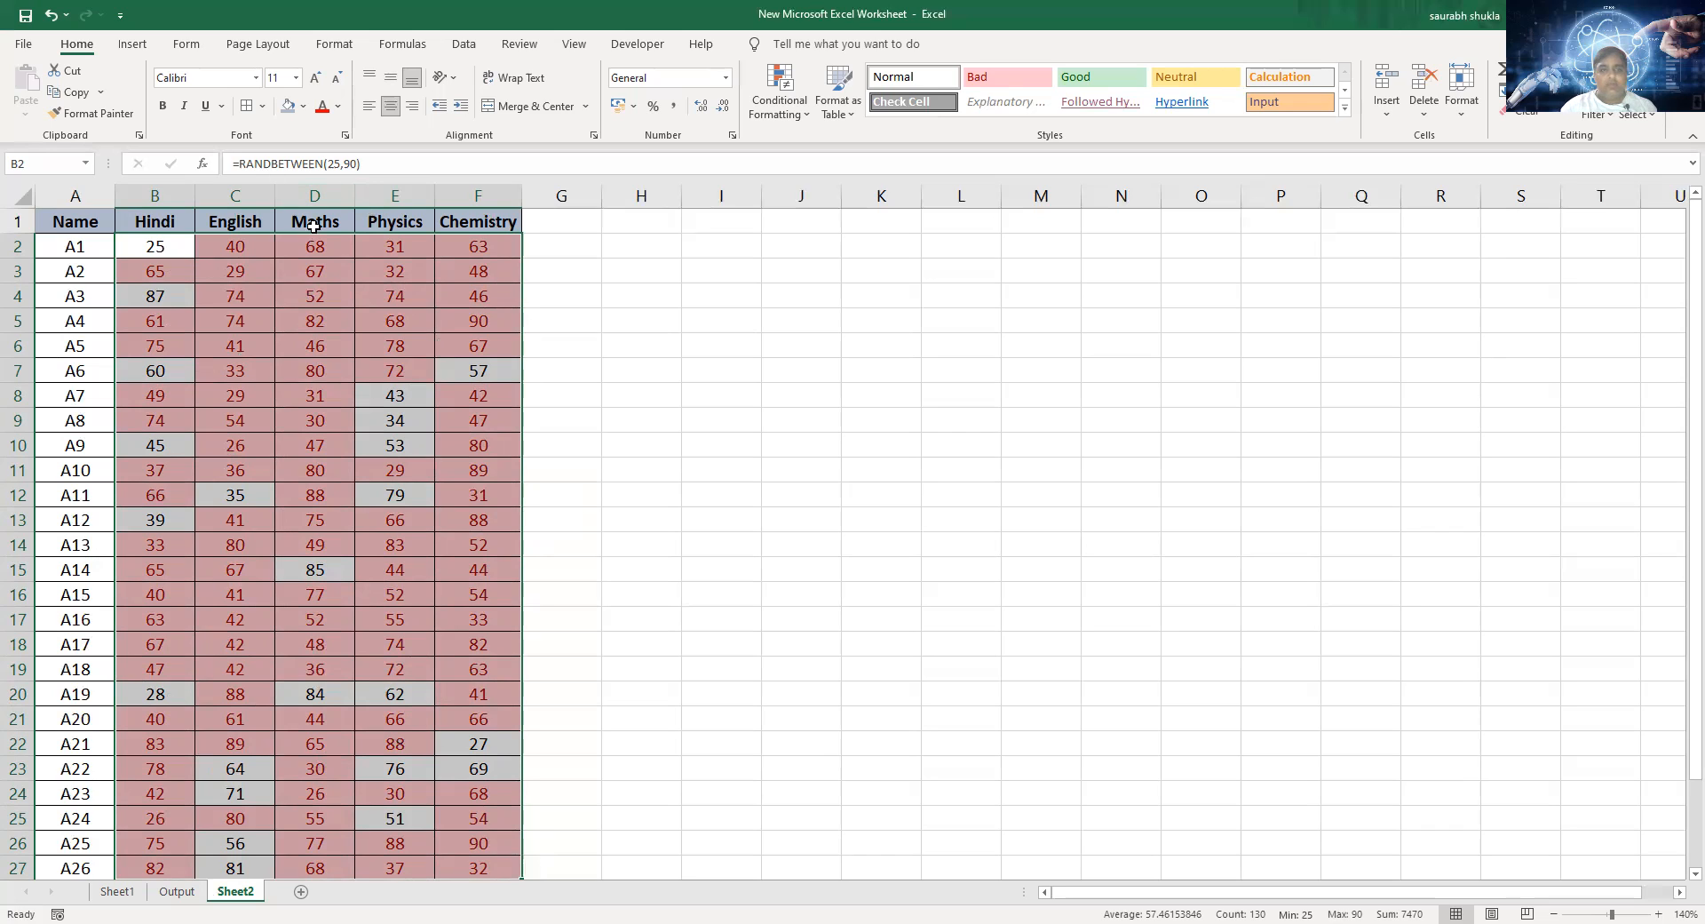
# Step: Clear the conditional formatting rules from the selected marks
pyautogui.click(801, 123)
pyautogui.moveTo(887, 385)
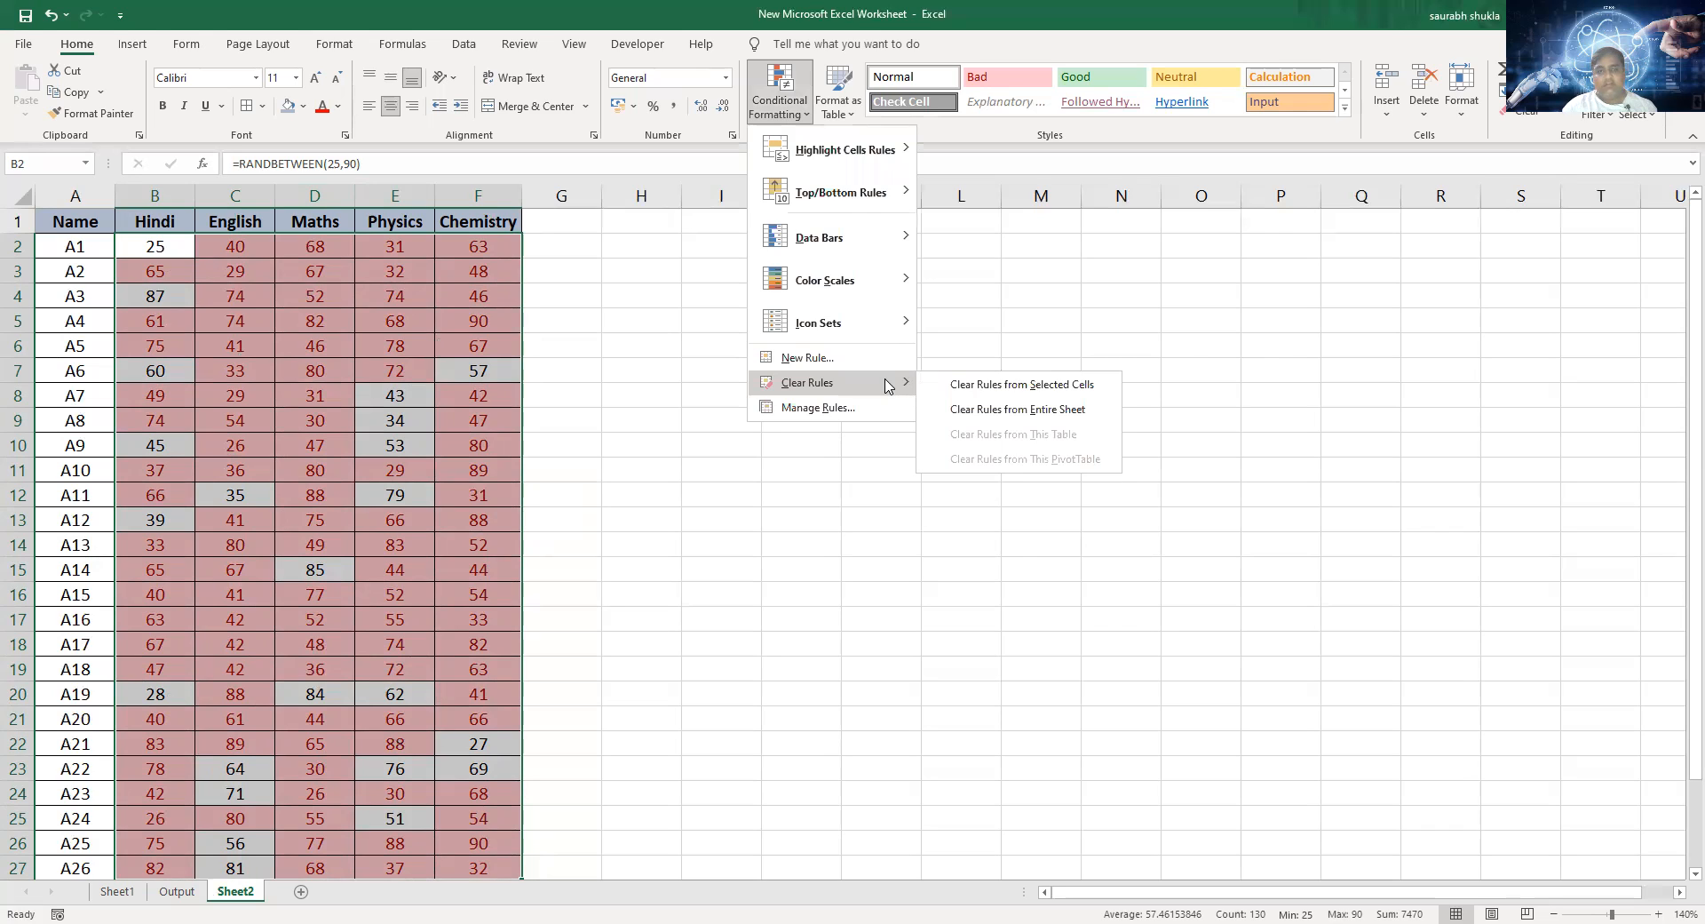
pyautogui.click(994, 387)
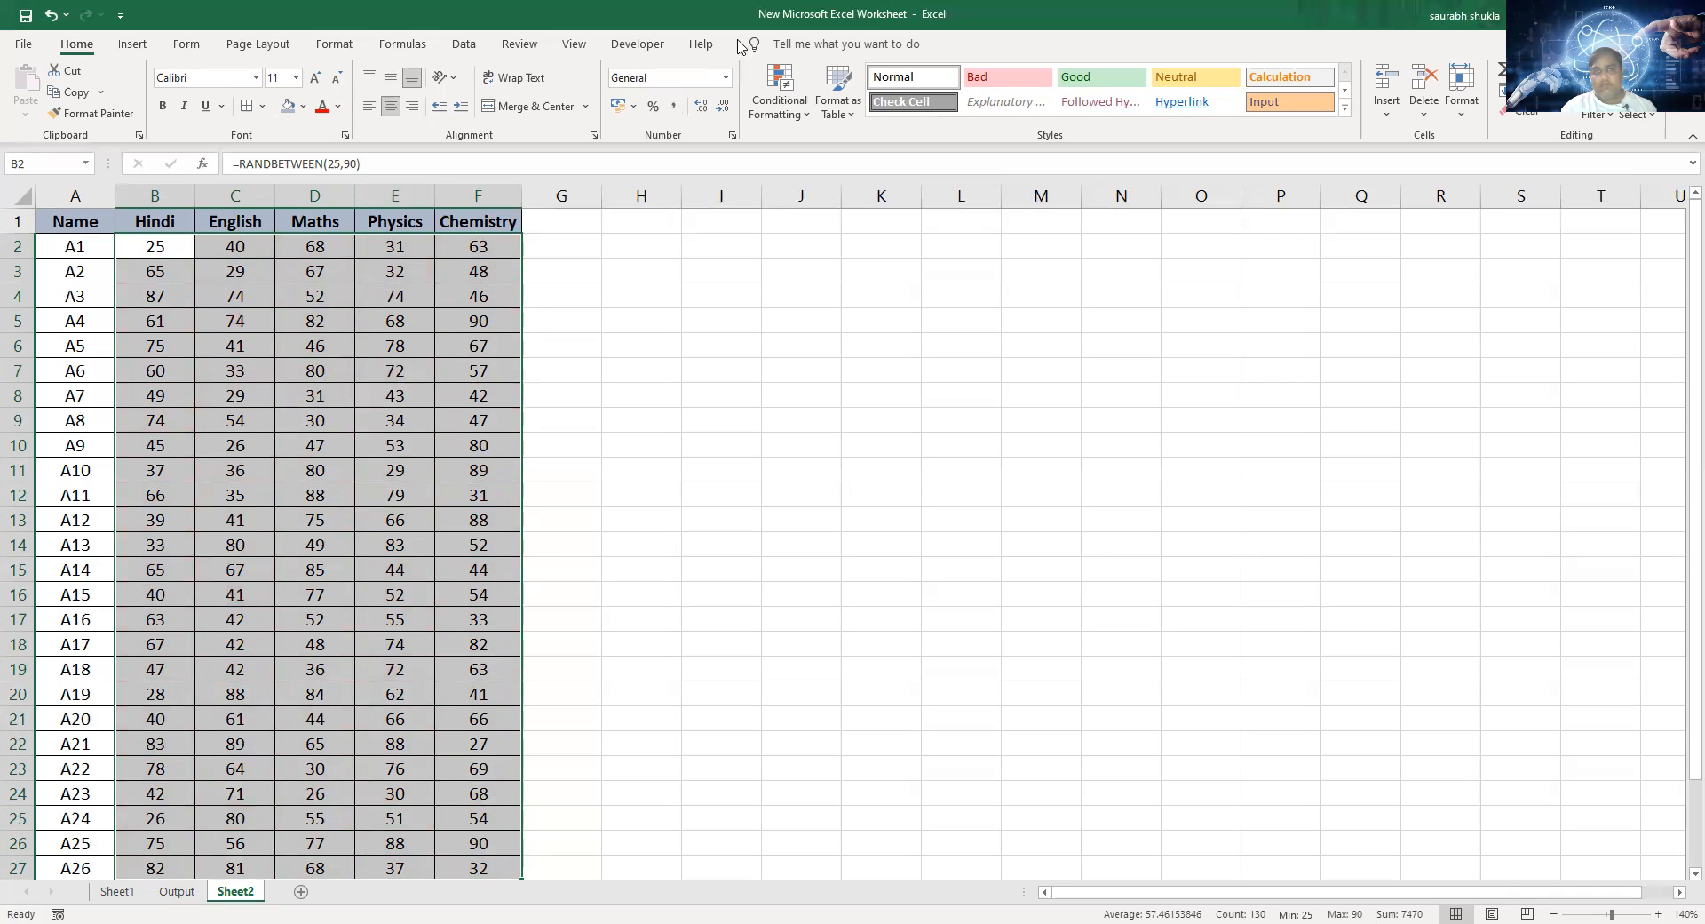
# Step: Highlight the above-average marks in the selected range with Light Red Fill with Dark Red Text
pyautogui.click(804, 117)
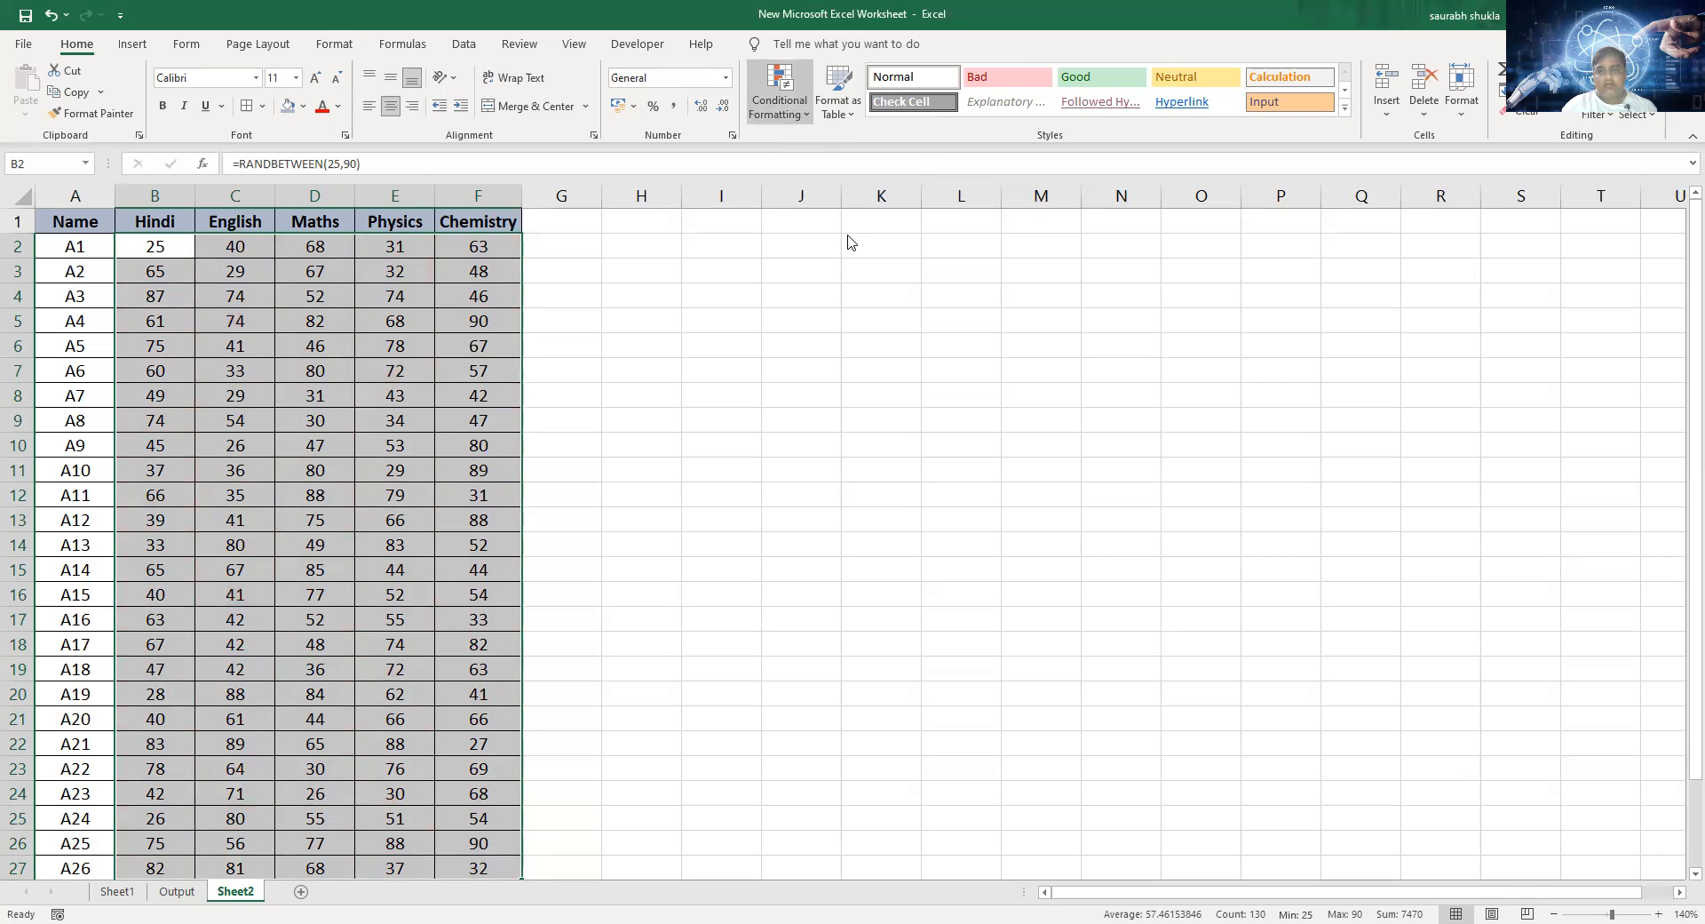
pyautogui.moveTo(851, 242)
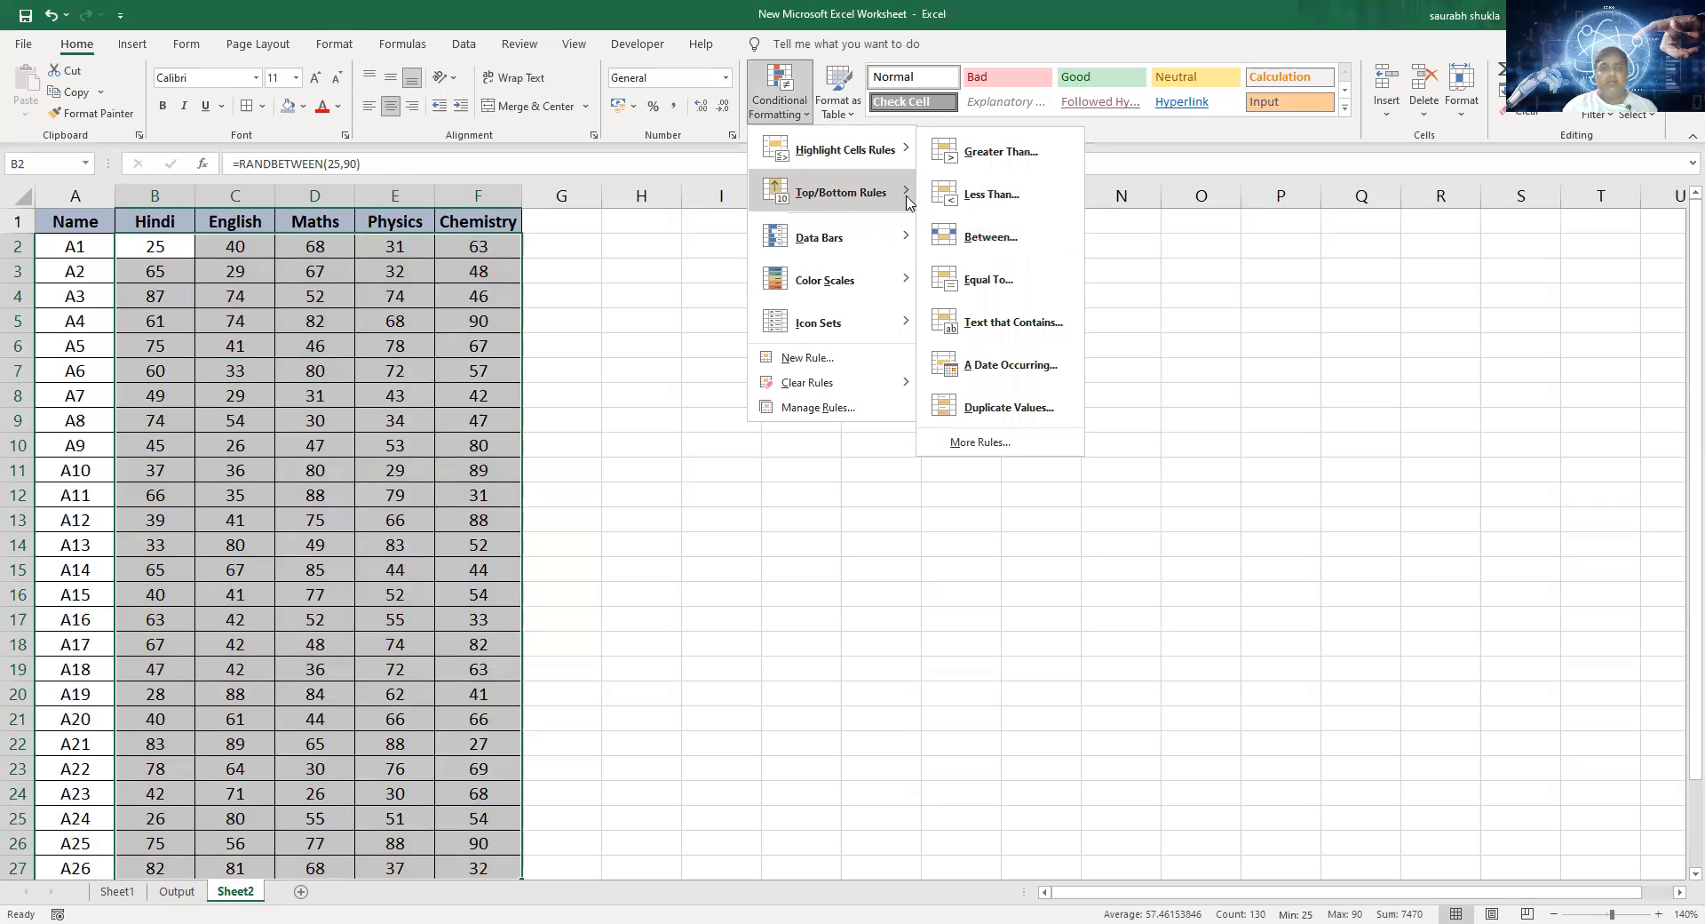
pyautogui.moveTo(908, 203)
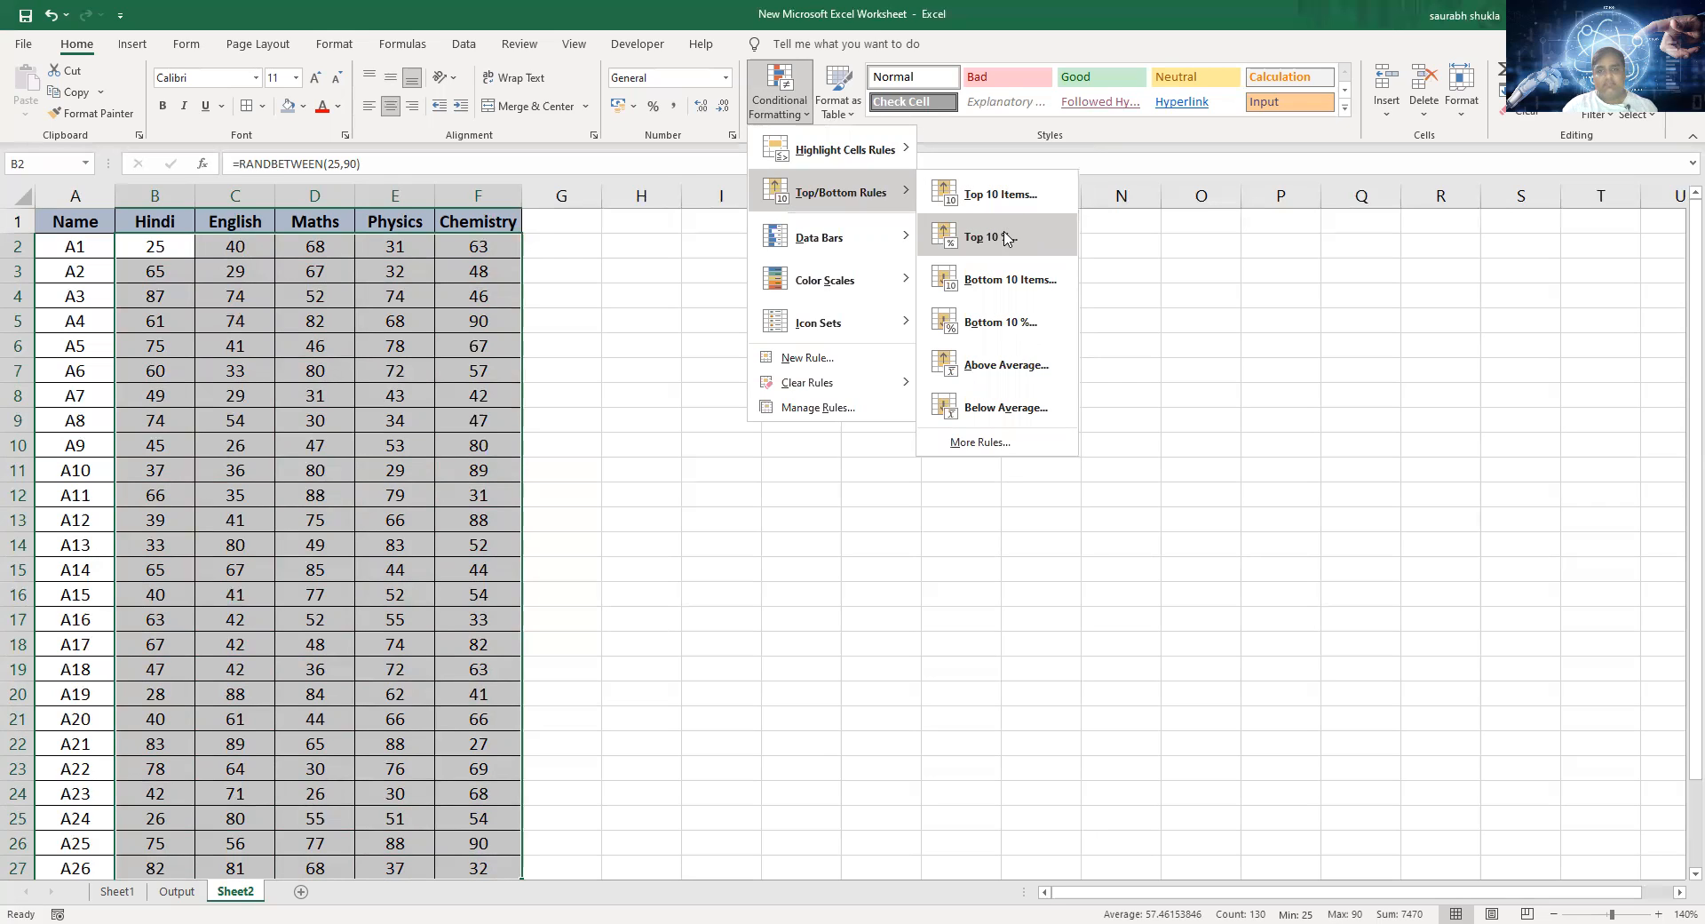
pyautogui.click(1004, 373)
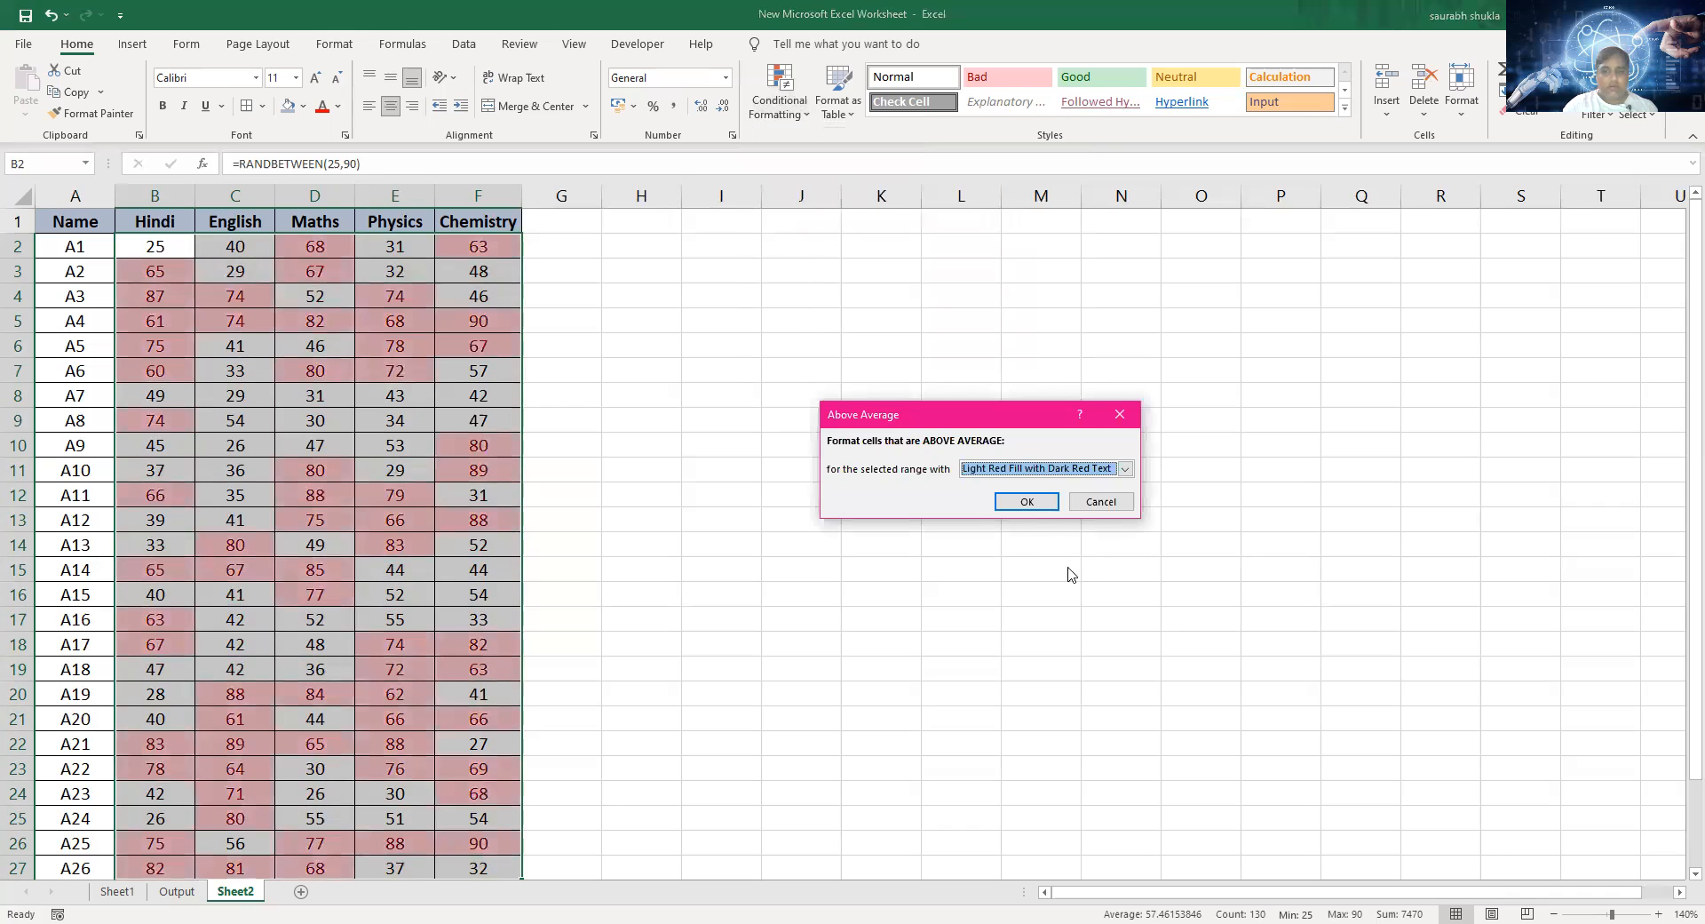
pyautogui.click(1030, 498)
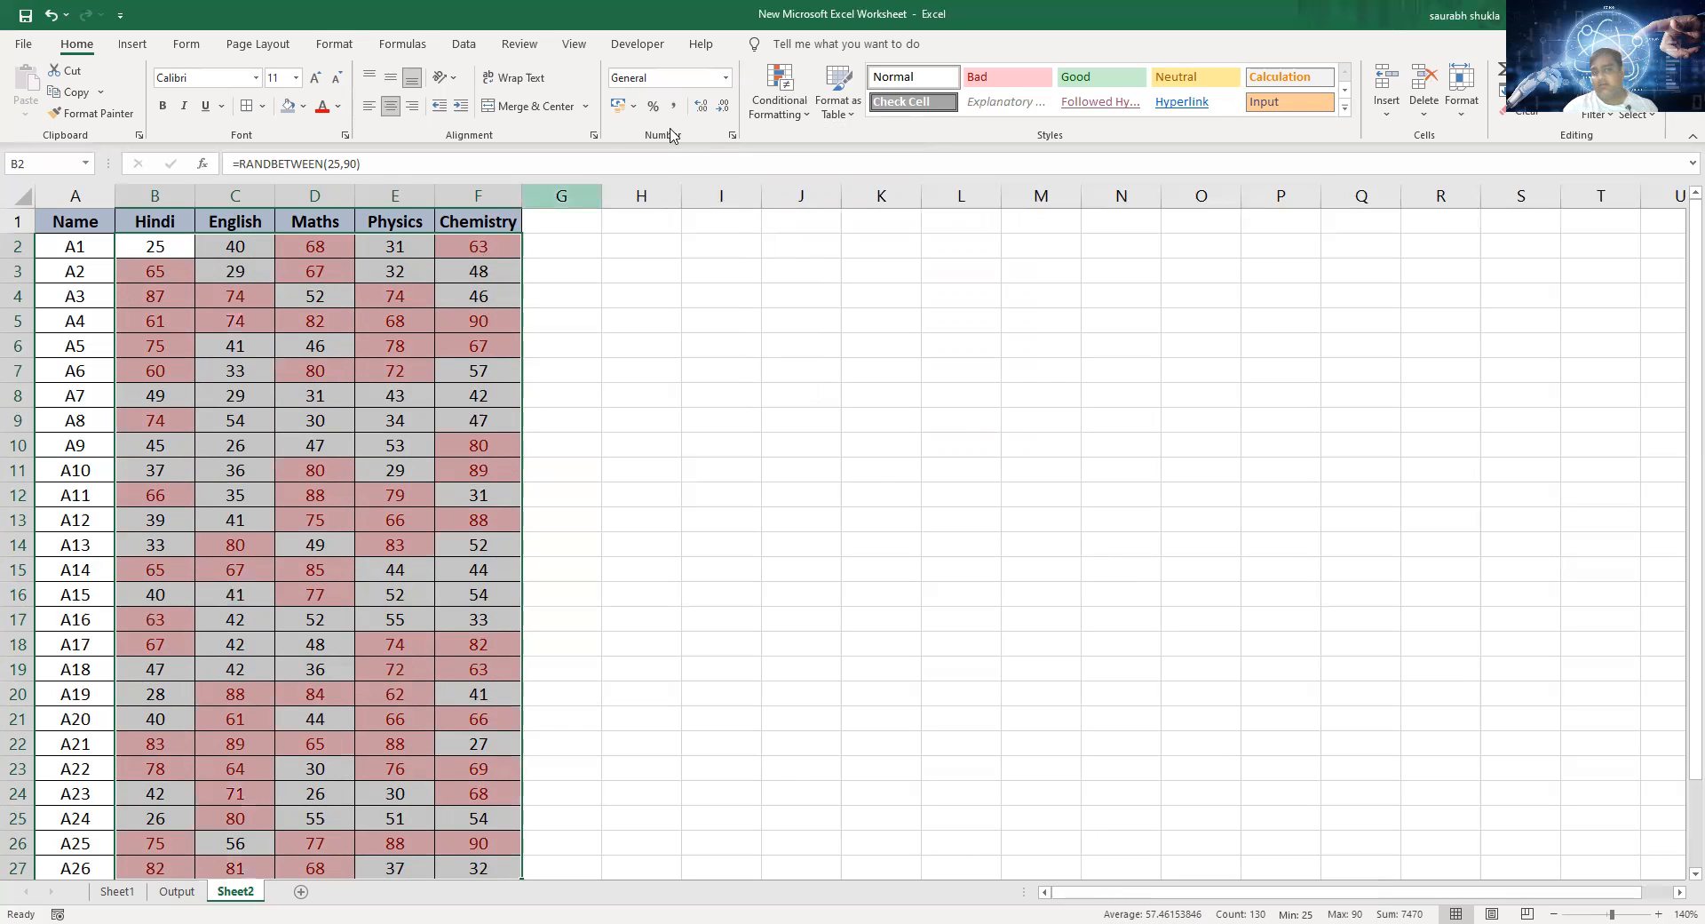
# Step: Clear the above-average conditional formatting from the selected marks in B2:F27
pyautogui.click(798, 116)
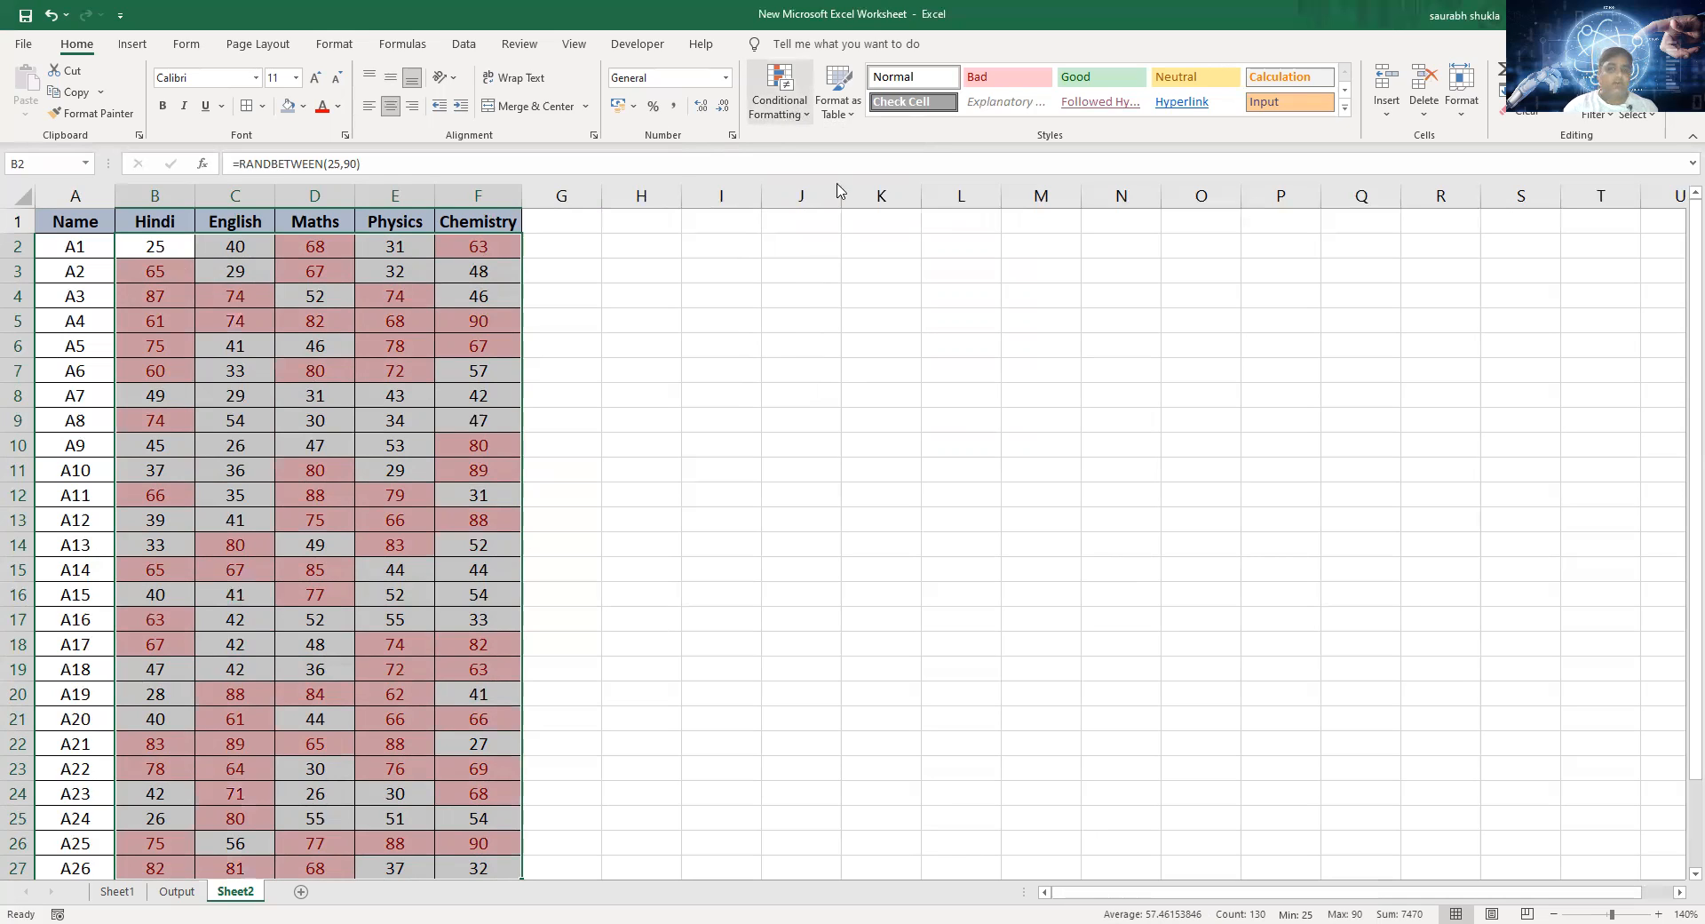
pyautogui.moveTo(833, 191)
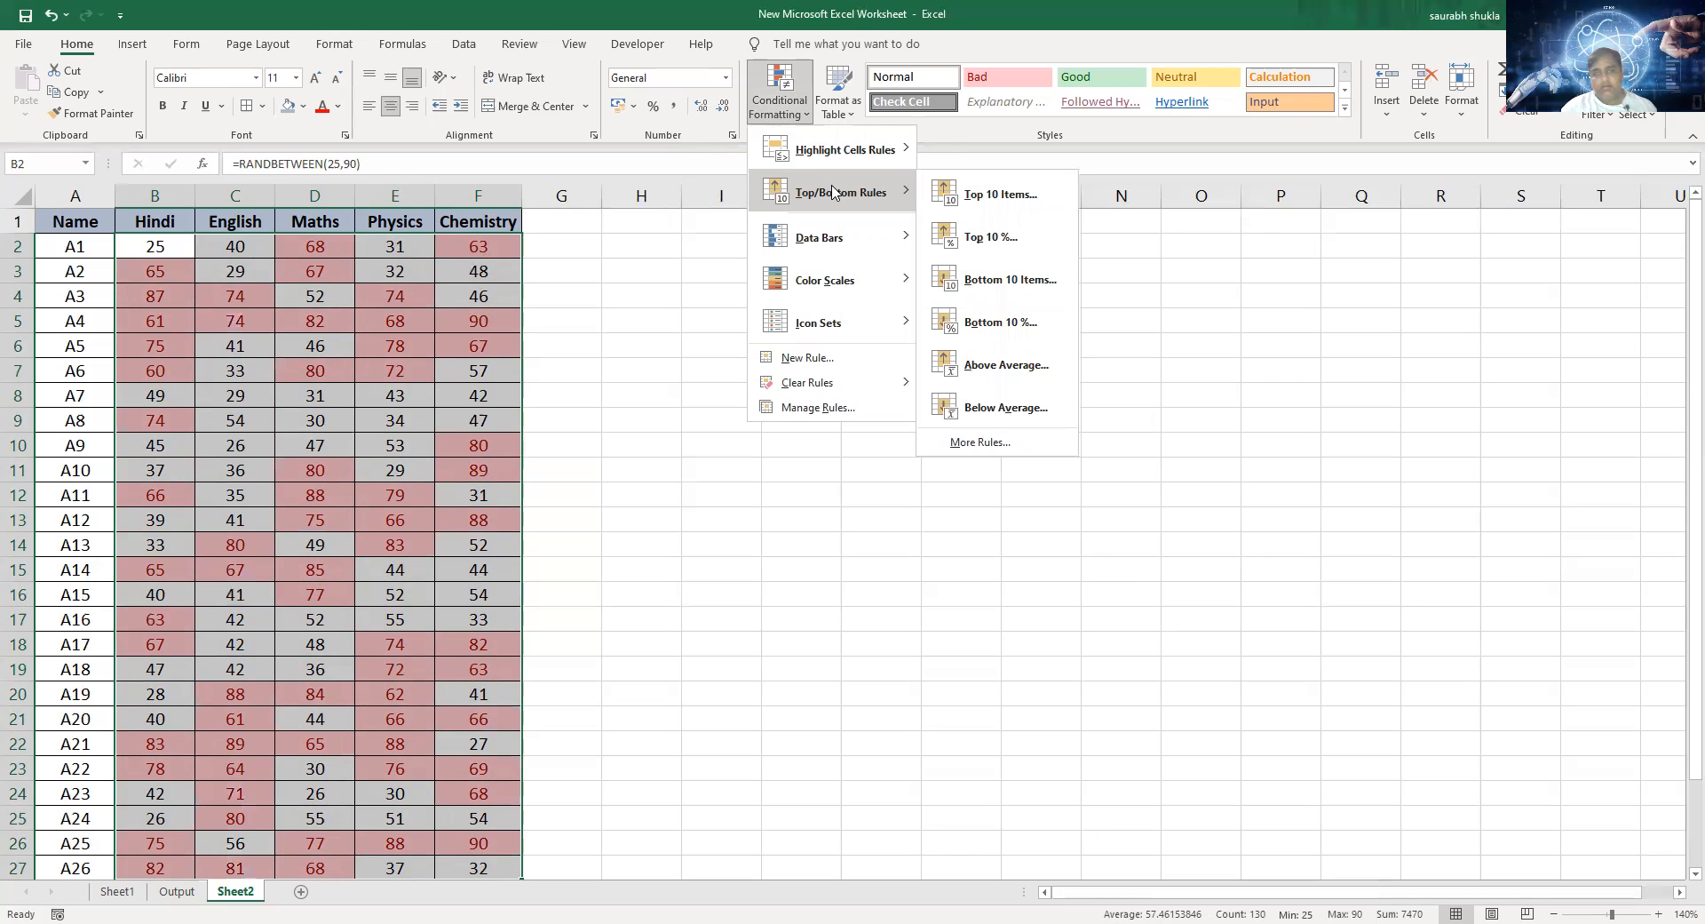
pyautogui.click(1023, 389)
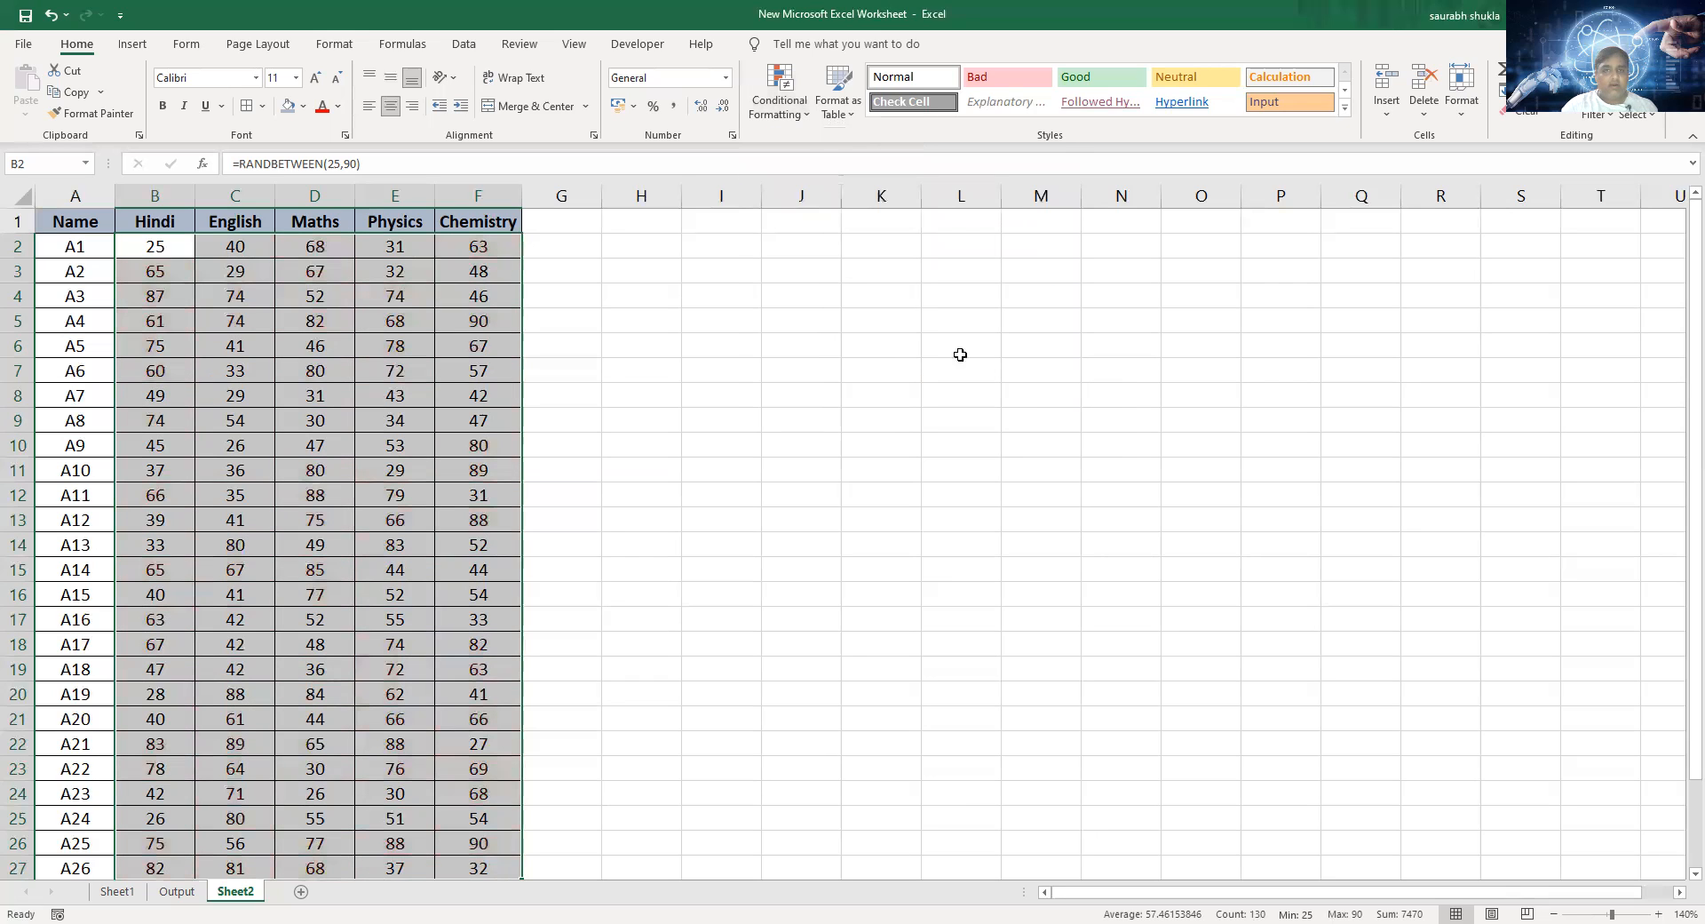
# Step: Start a new formatting rule for the selected marks that formats all cells based on their values with Icon Sets
pyautogui.click(810, 119)
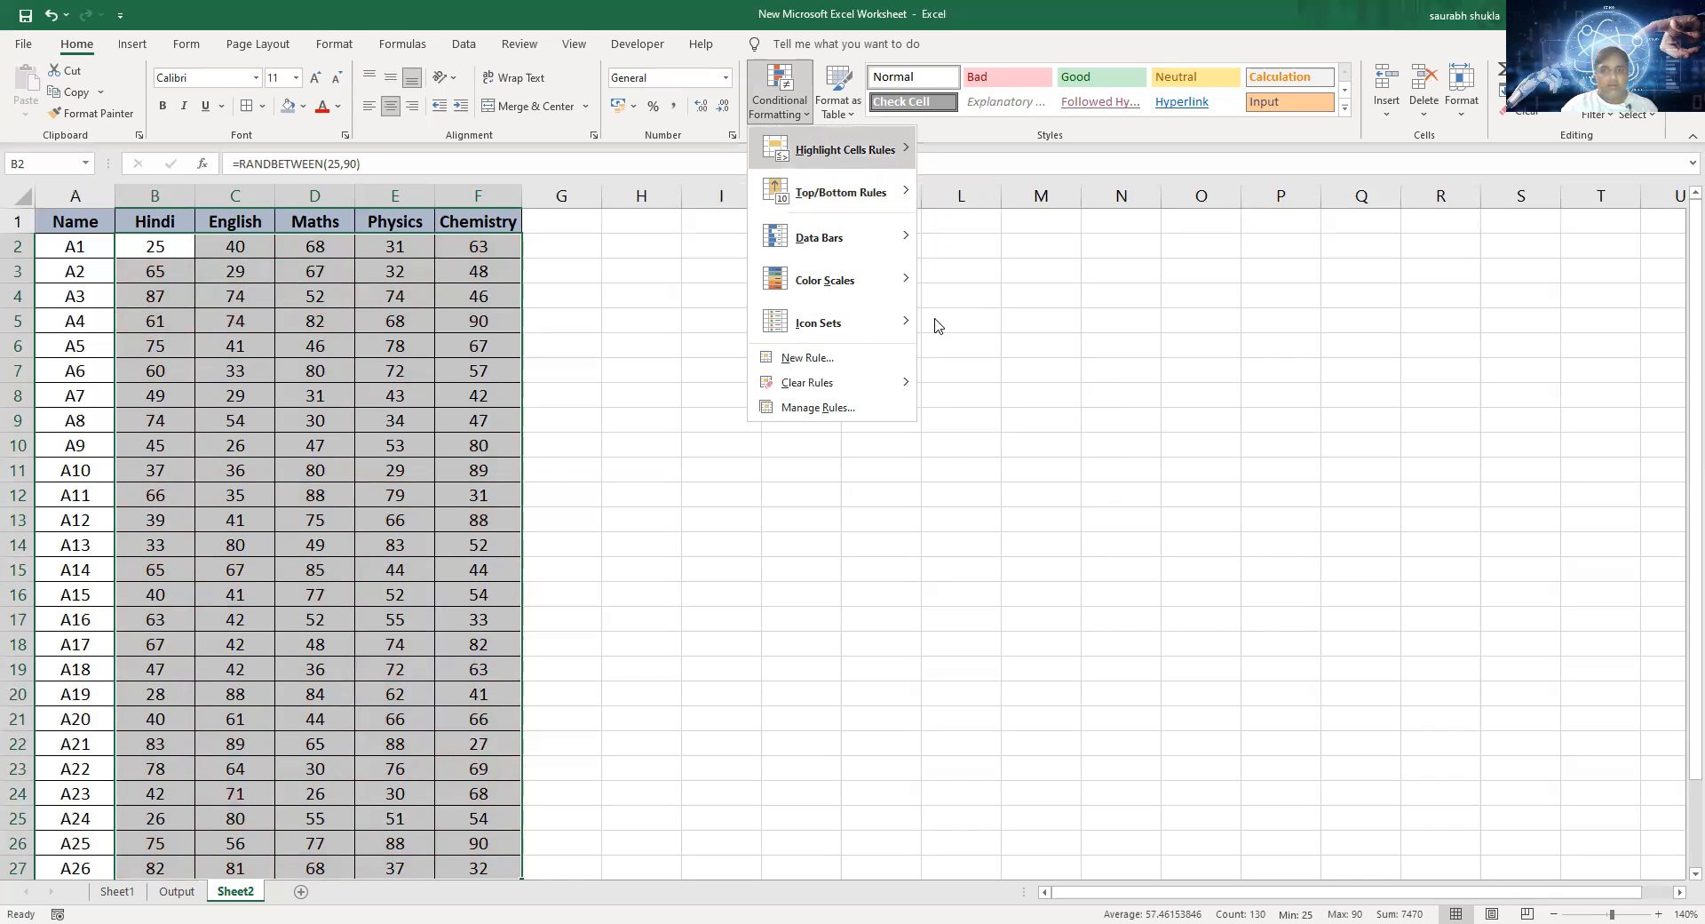
pyautogui.moveTo(860, 327)
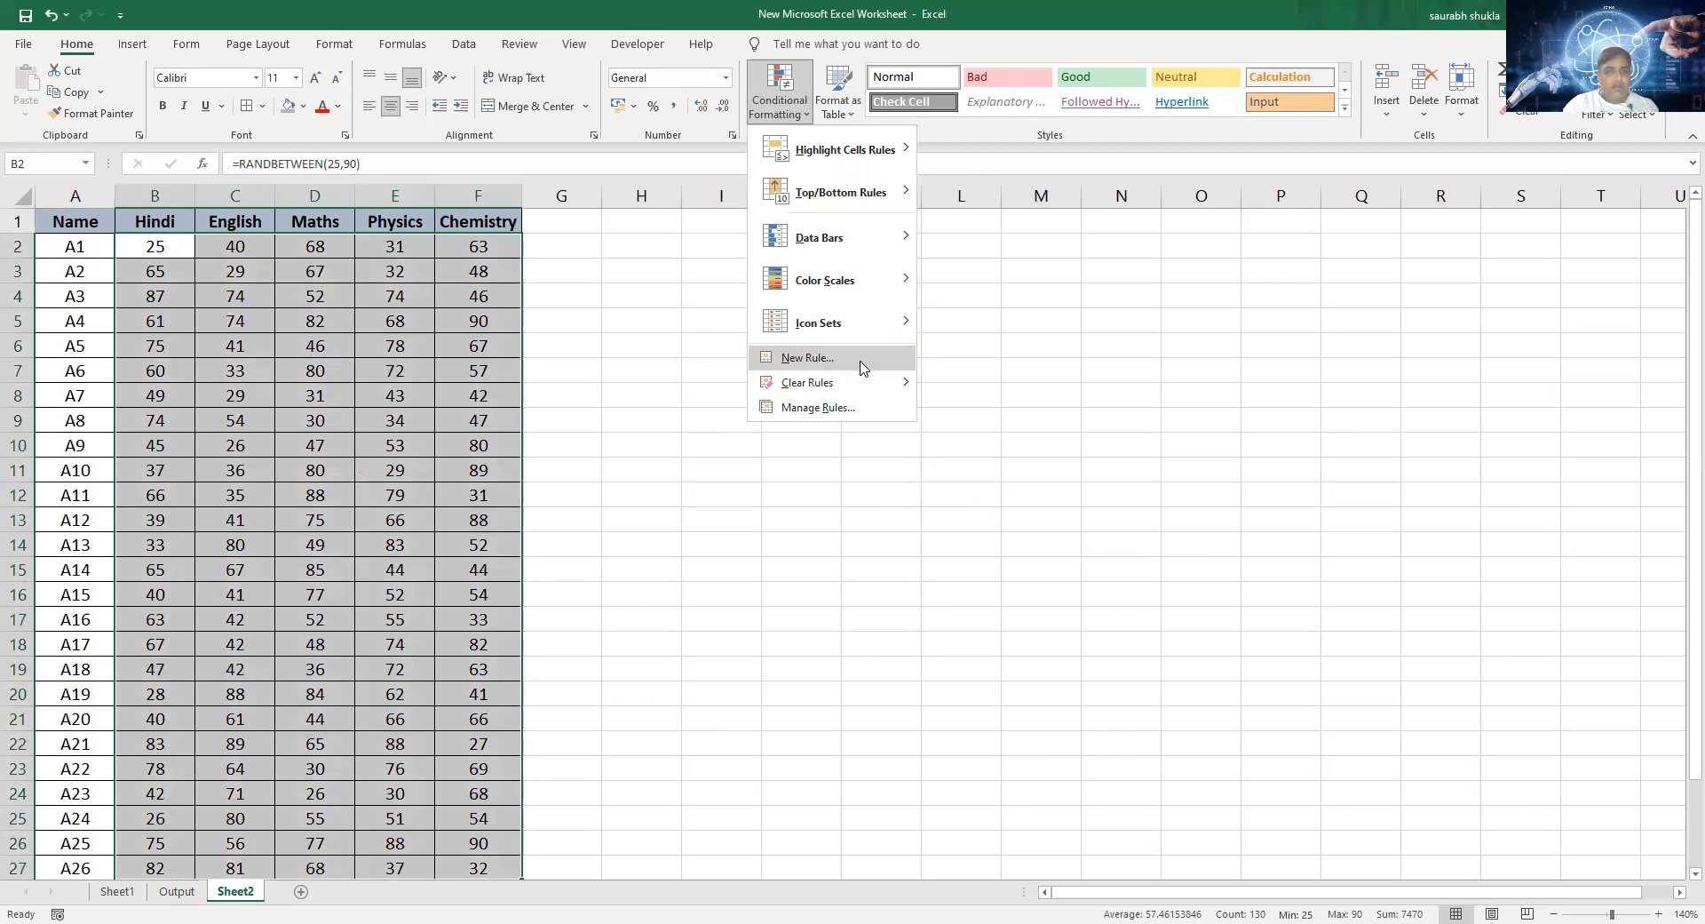
pyautogui.click(860, 368)
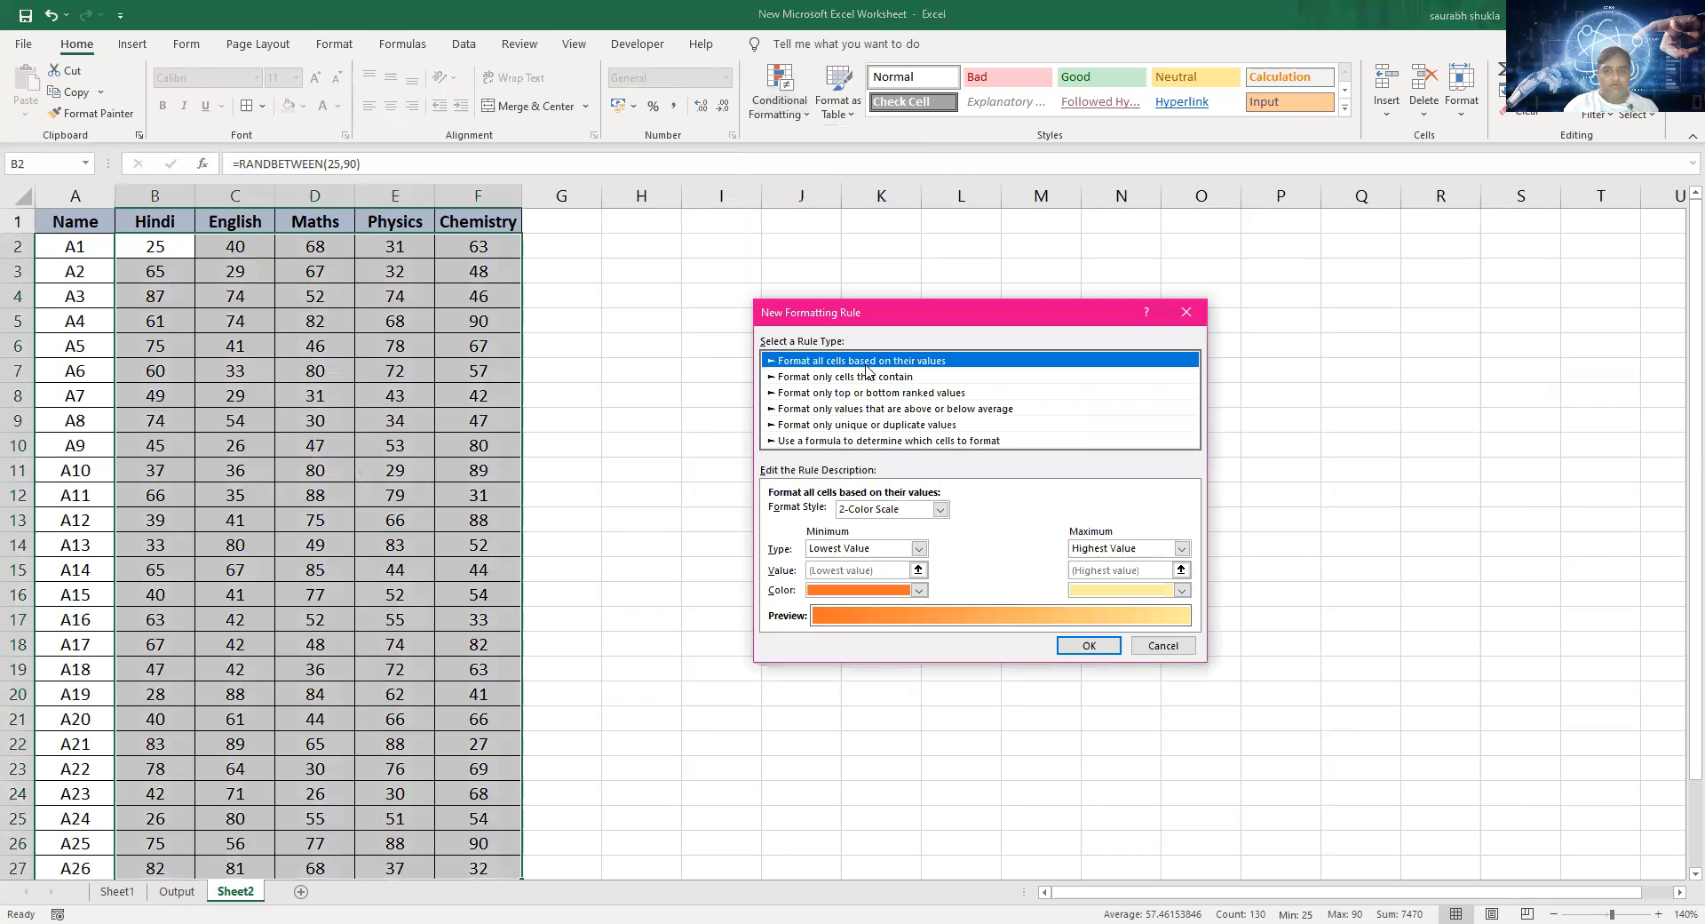
pyautogui.click(940, 509)
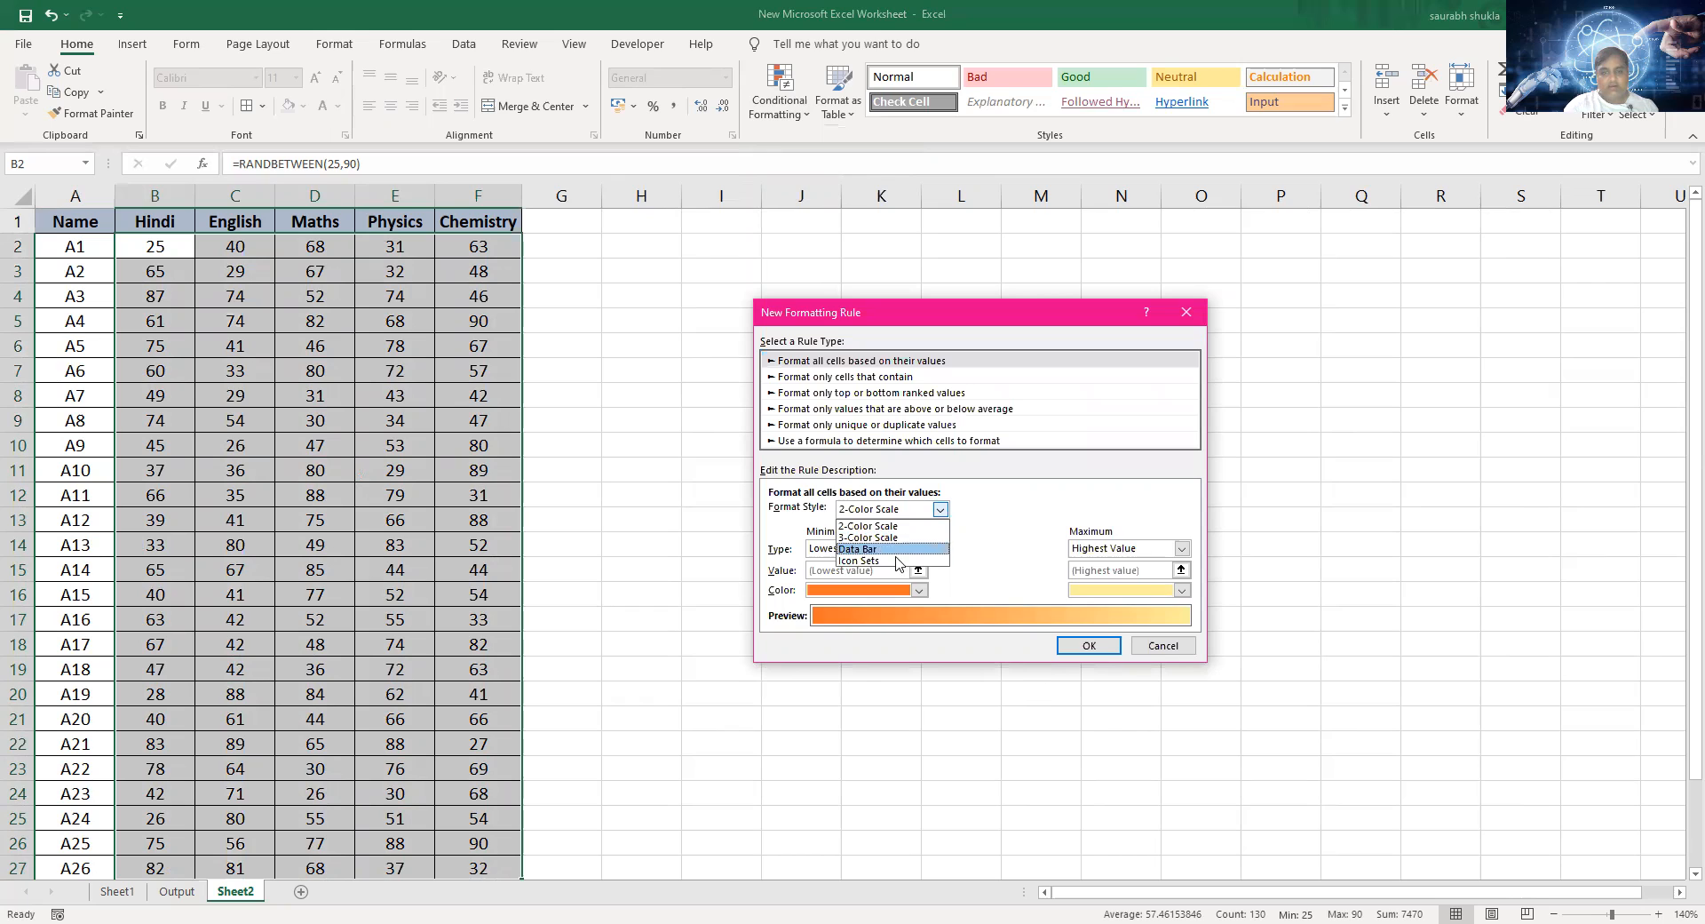
pyautogui.click(896, 560)
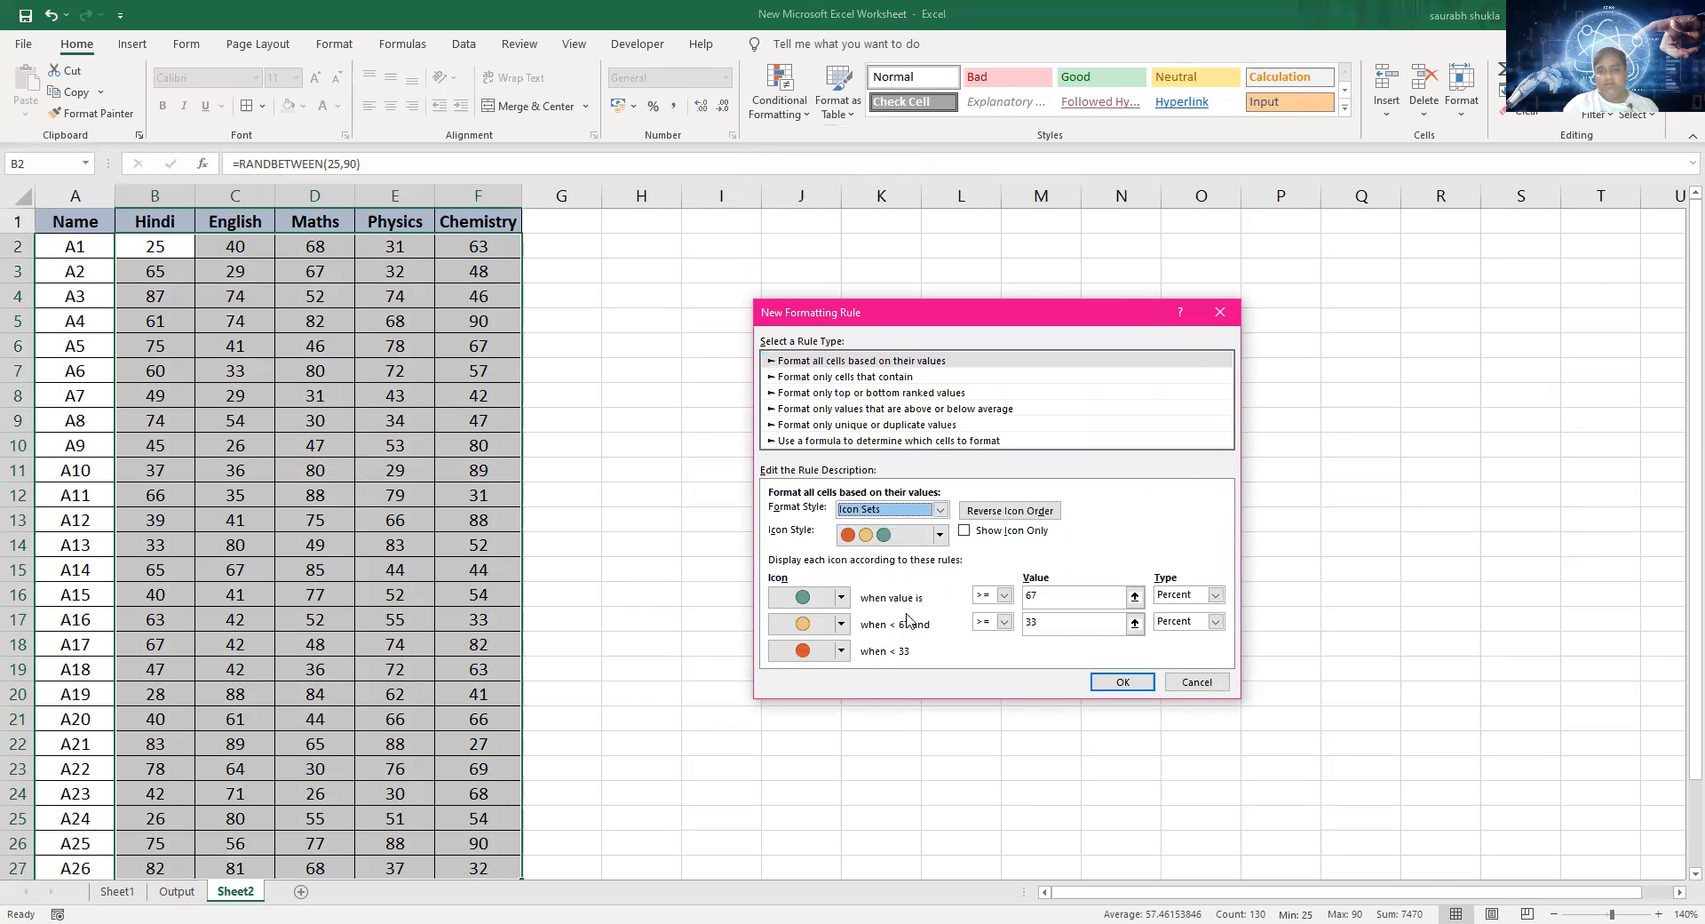
# Step: Assign the green up arrow to values >= 67, with the threshold type set to Number
pyautogui.click(843, 599)
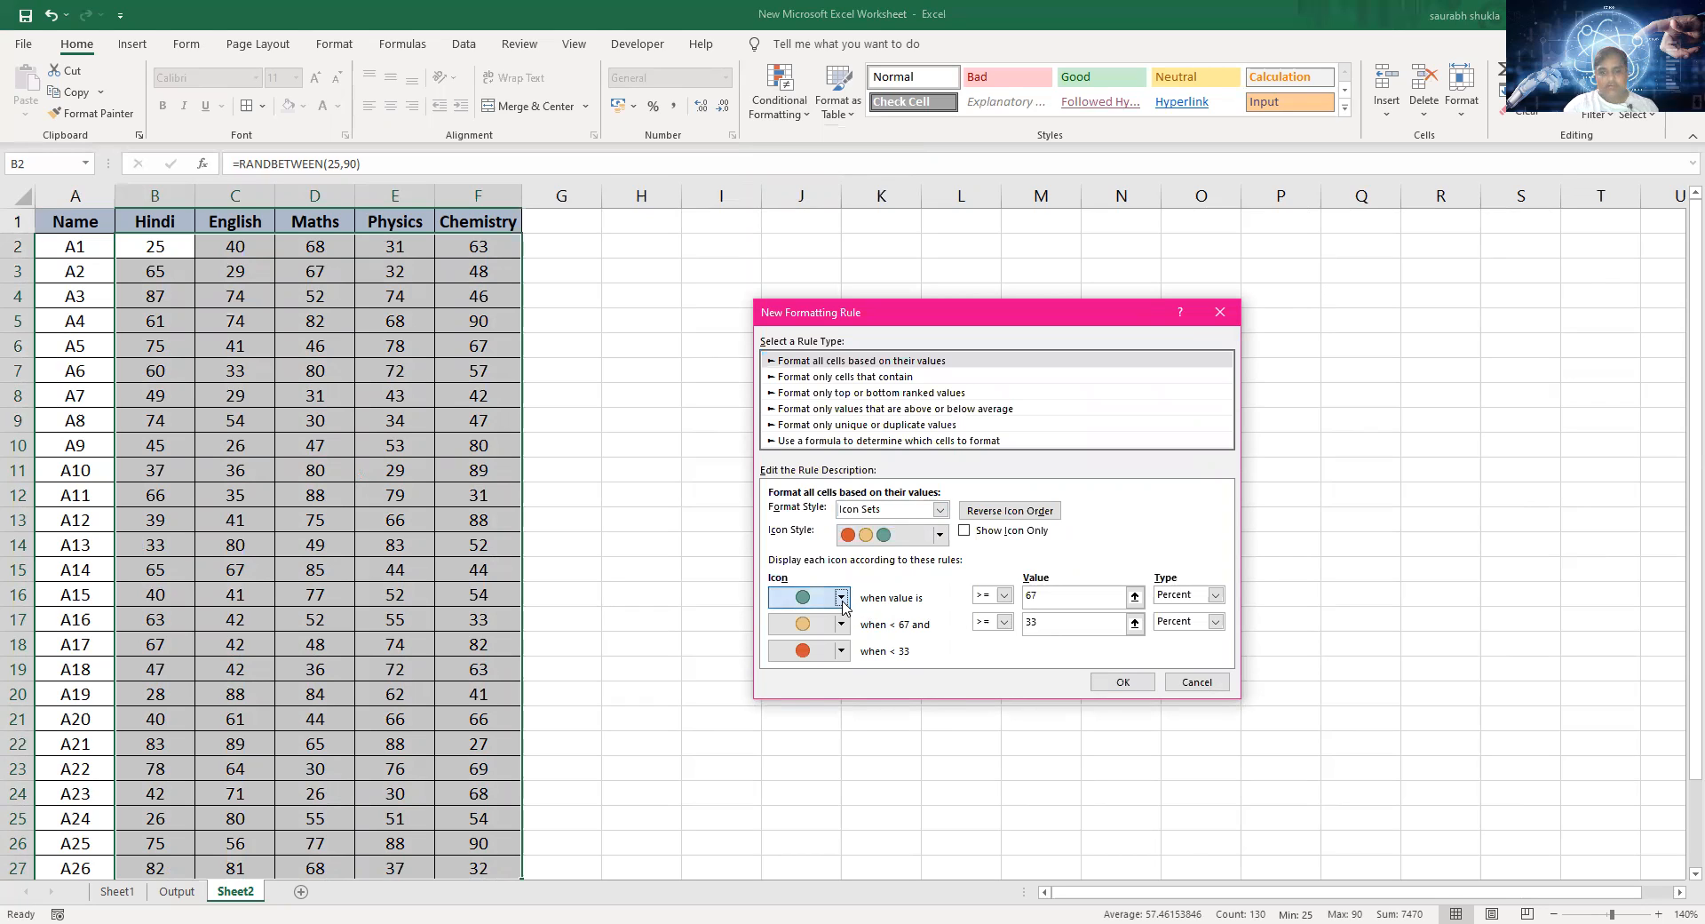
pyautogui.click(841, 598)
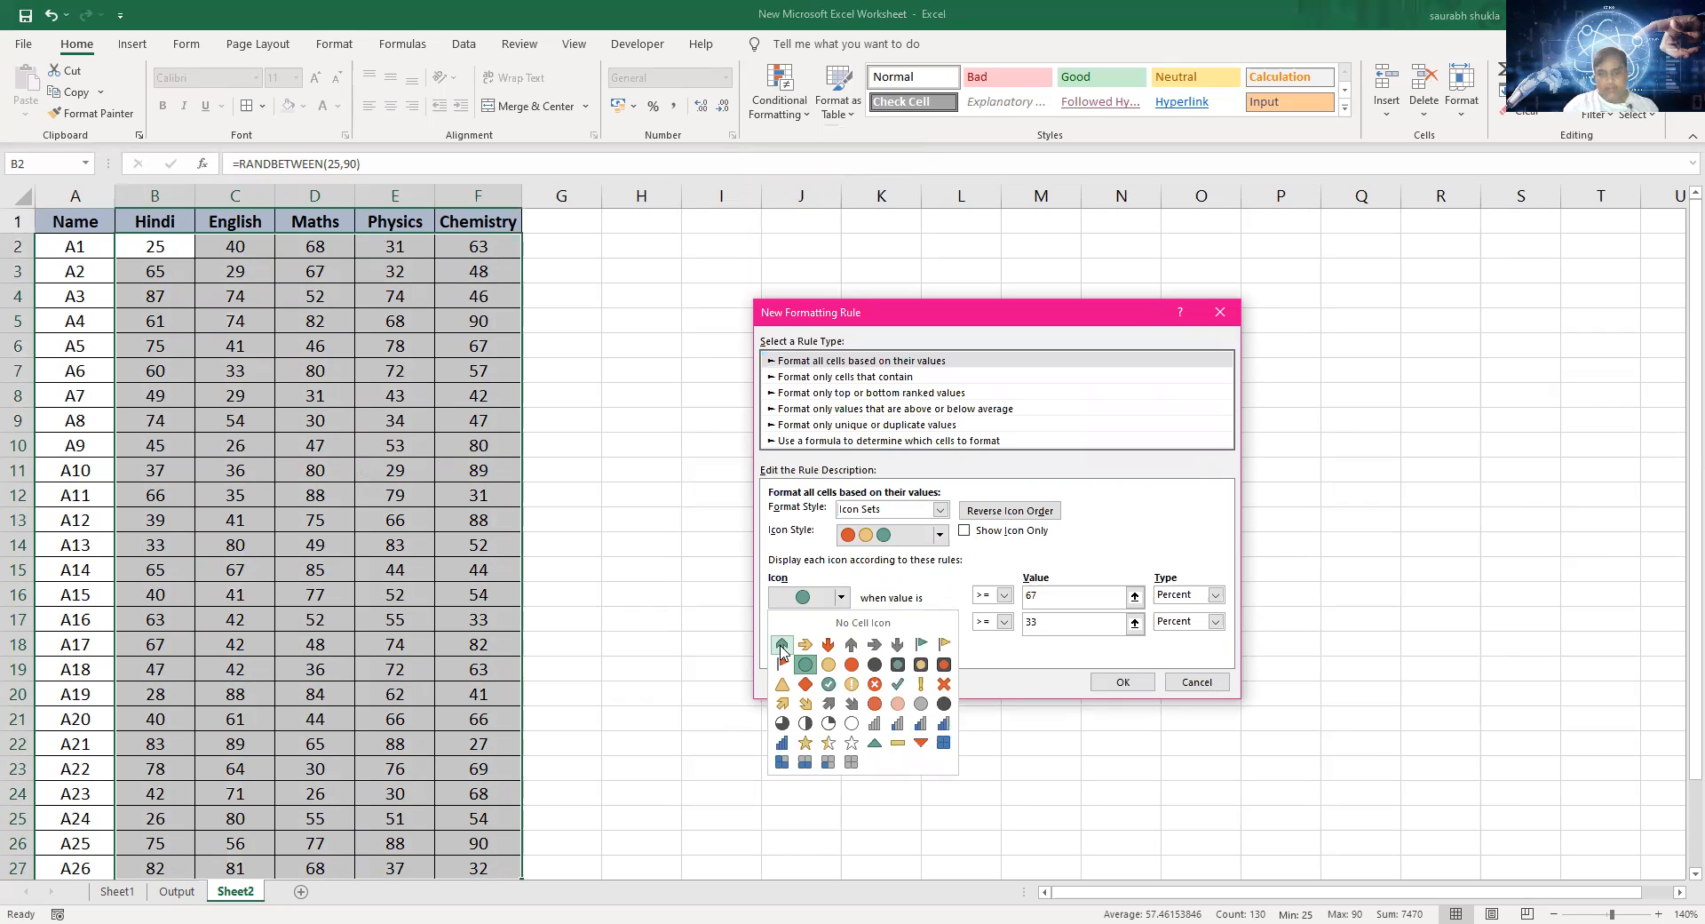
pyautogui.click(813, 599)
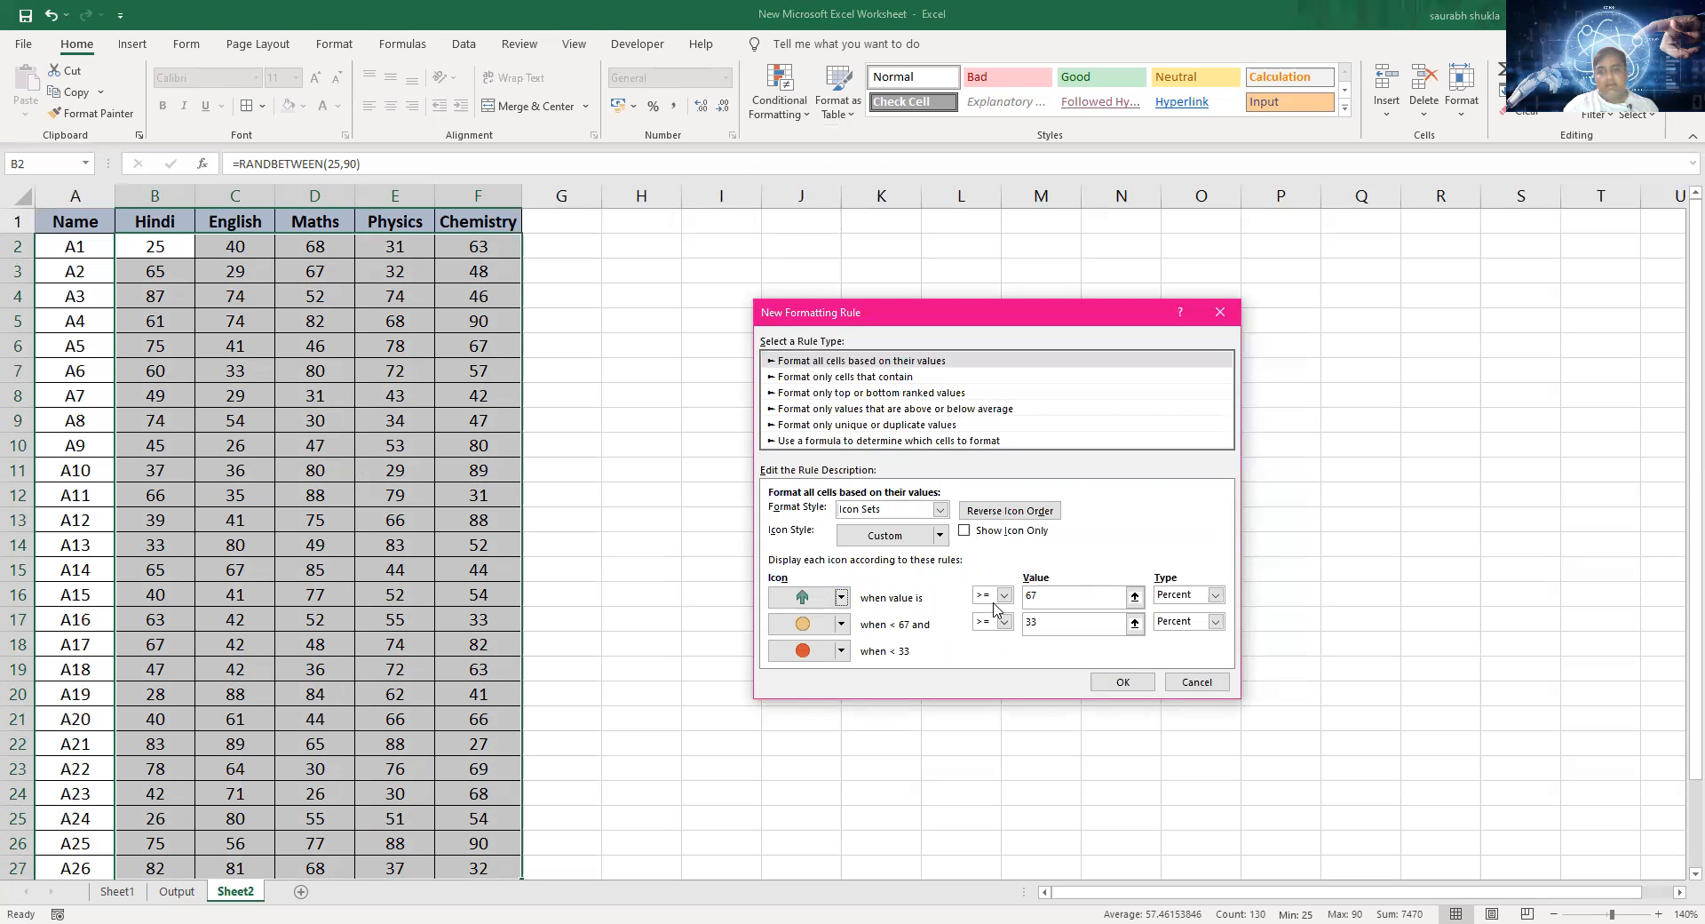
pyautogui.click(1215, 595)
pyautogui.click(1203, 611)
pyautogui.click(1215, 595)
pyautogui.click(1199, 610)
pyautogui.click(1076, 602)
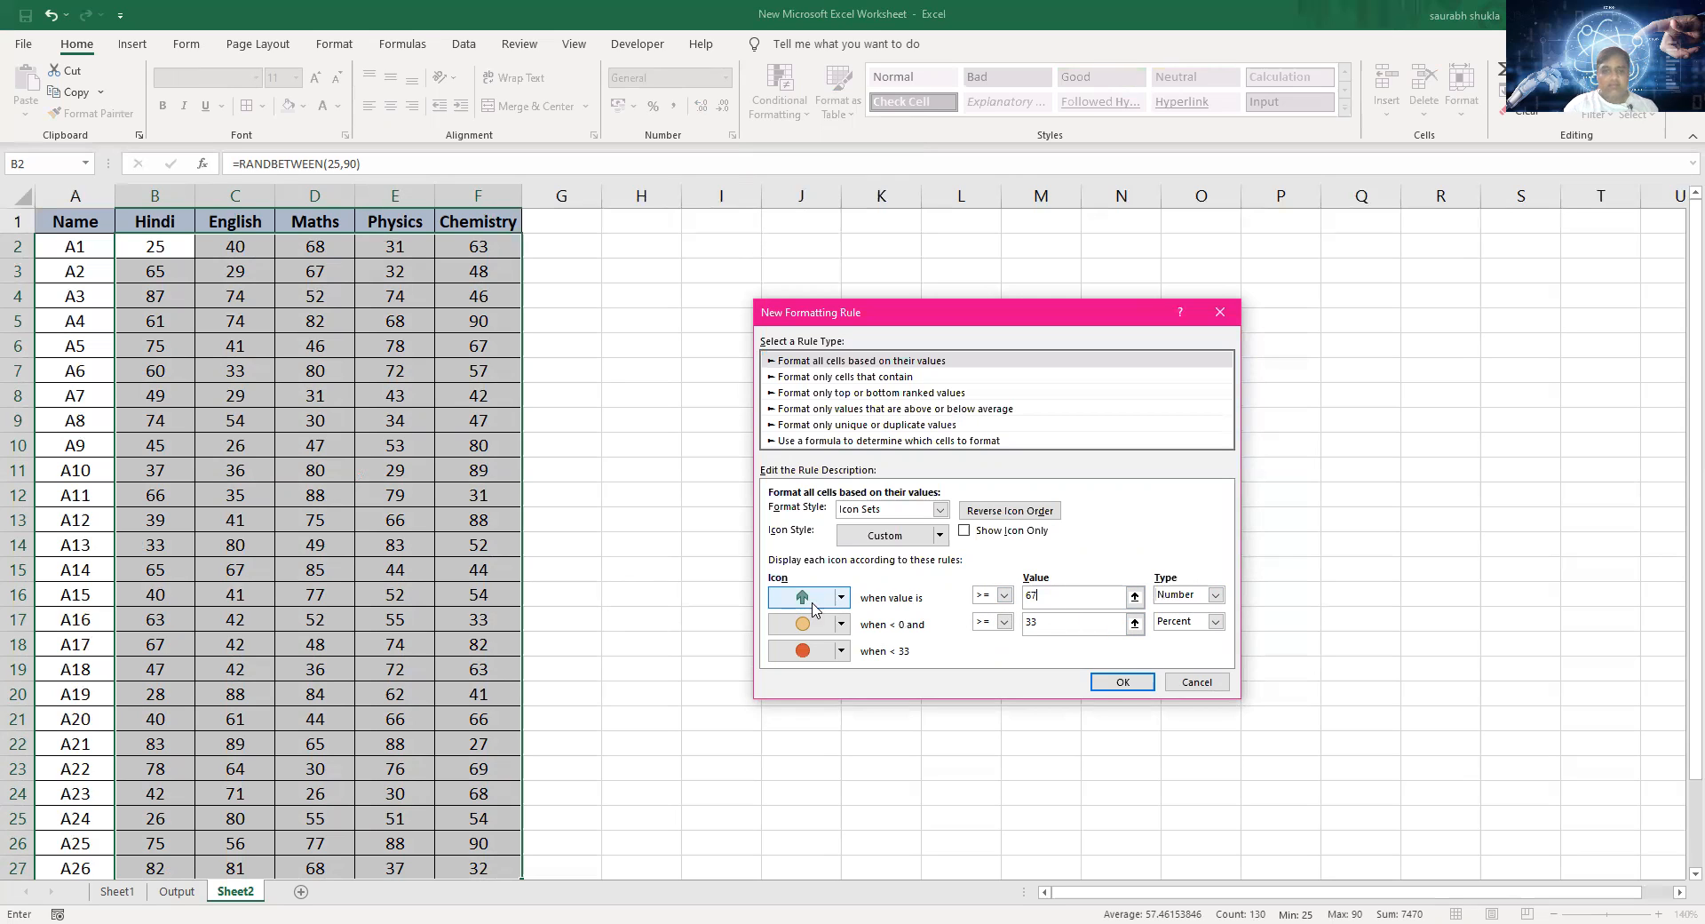
pyautogui.press('Tab')
pyautogui.press('Tab')
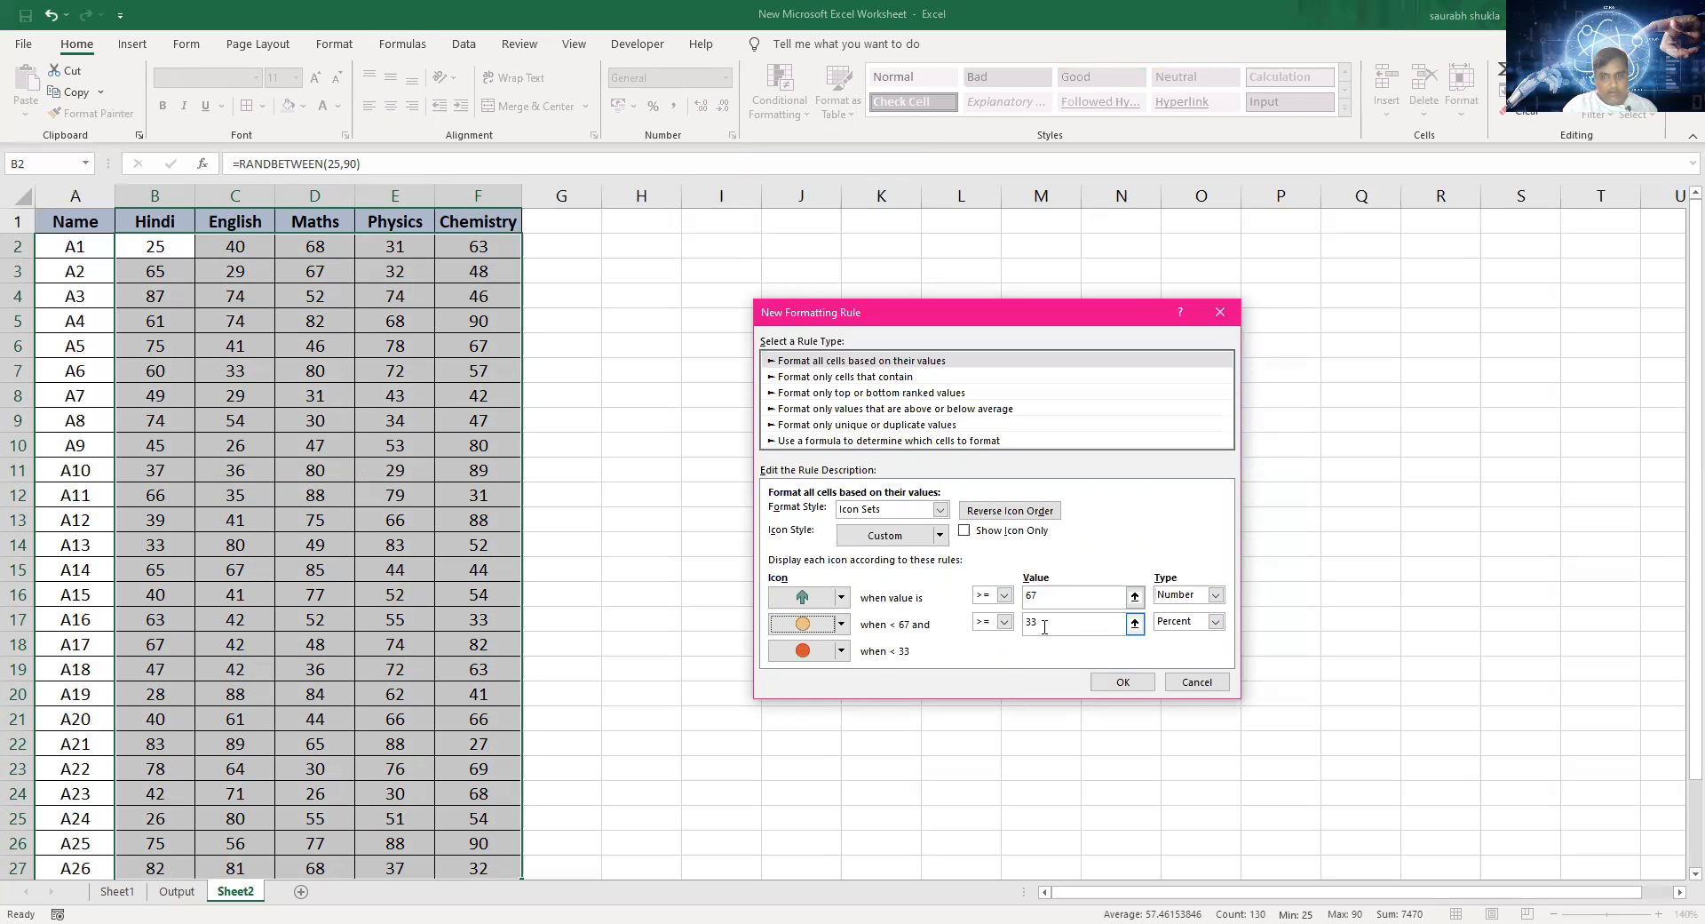
# Step: Assign the yellow side arrow to values below 67 and >= 33, with the threshold type set to Number
pyautogui.click(842, 625)
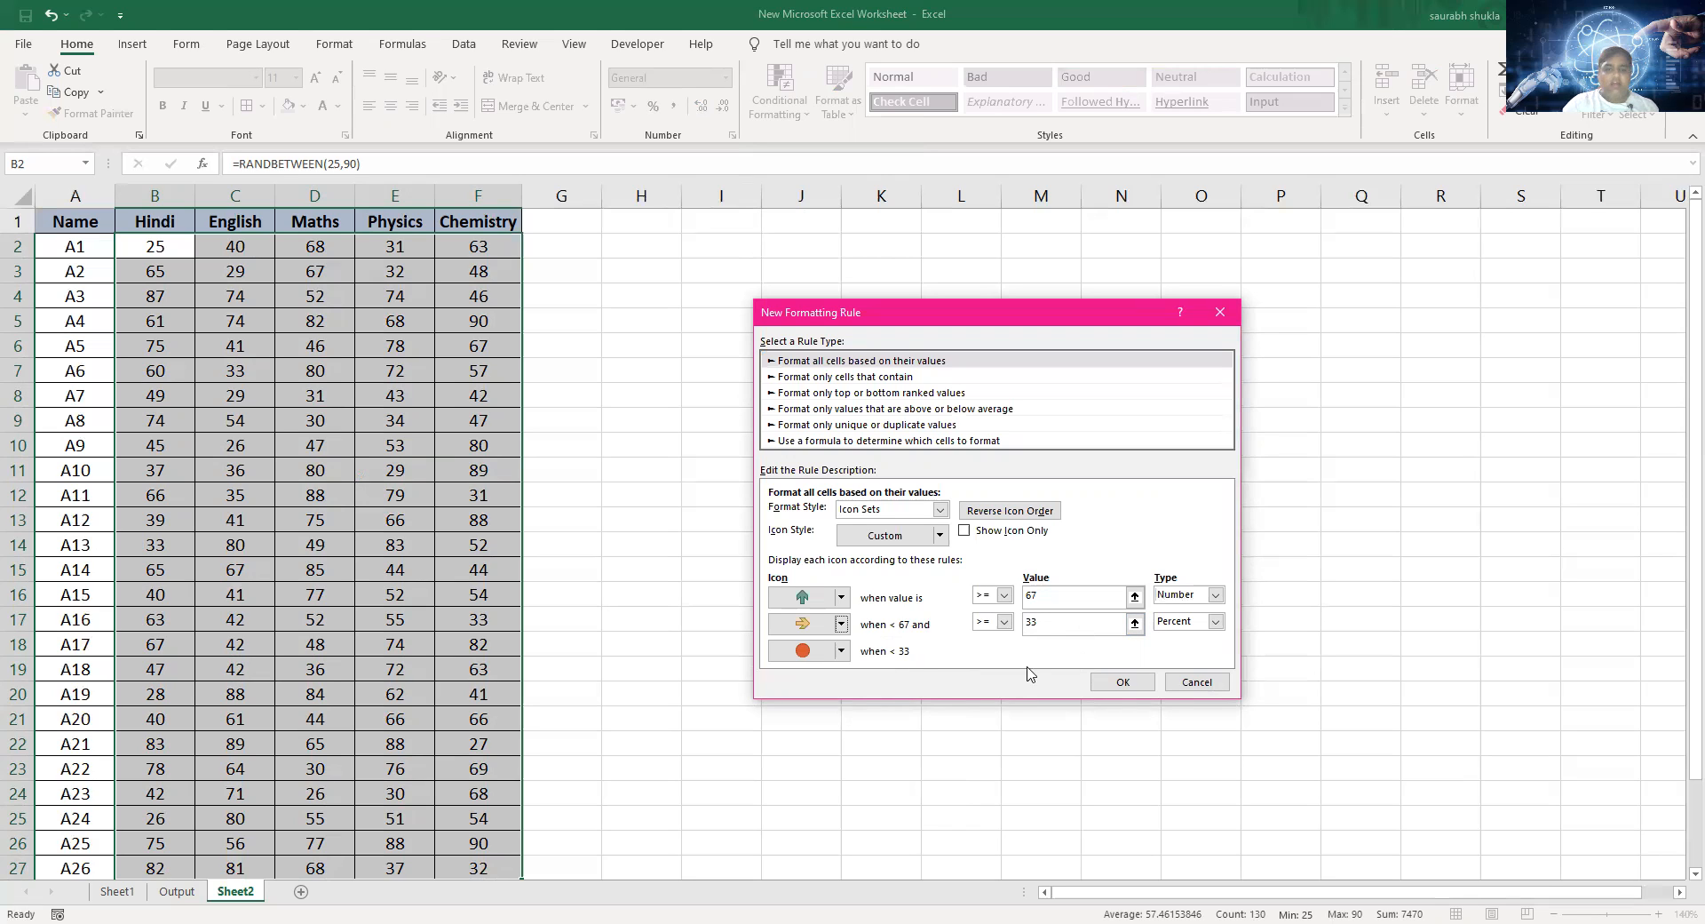
pyautogui.click(1214, 622)
pyautogui.click(1179, 638)
pyautogui.click(1069, 624)
pyautogui.click(1071, 604)
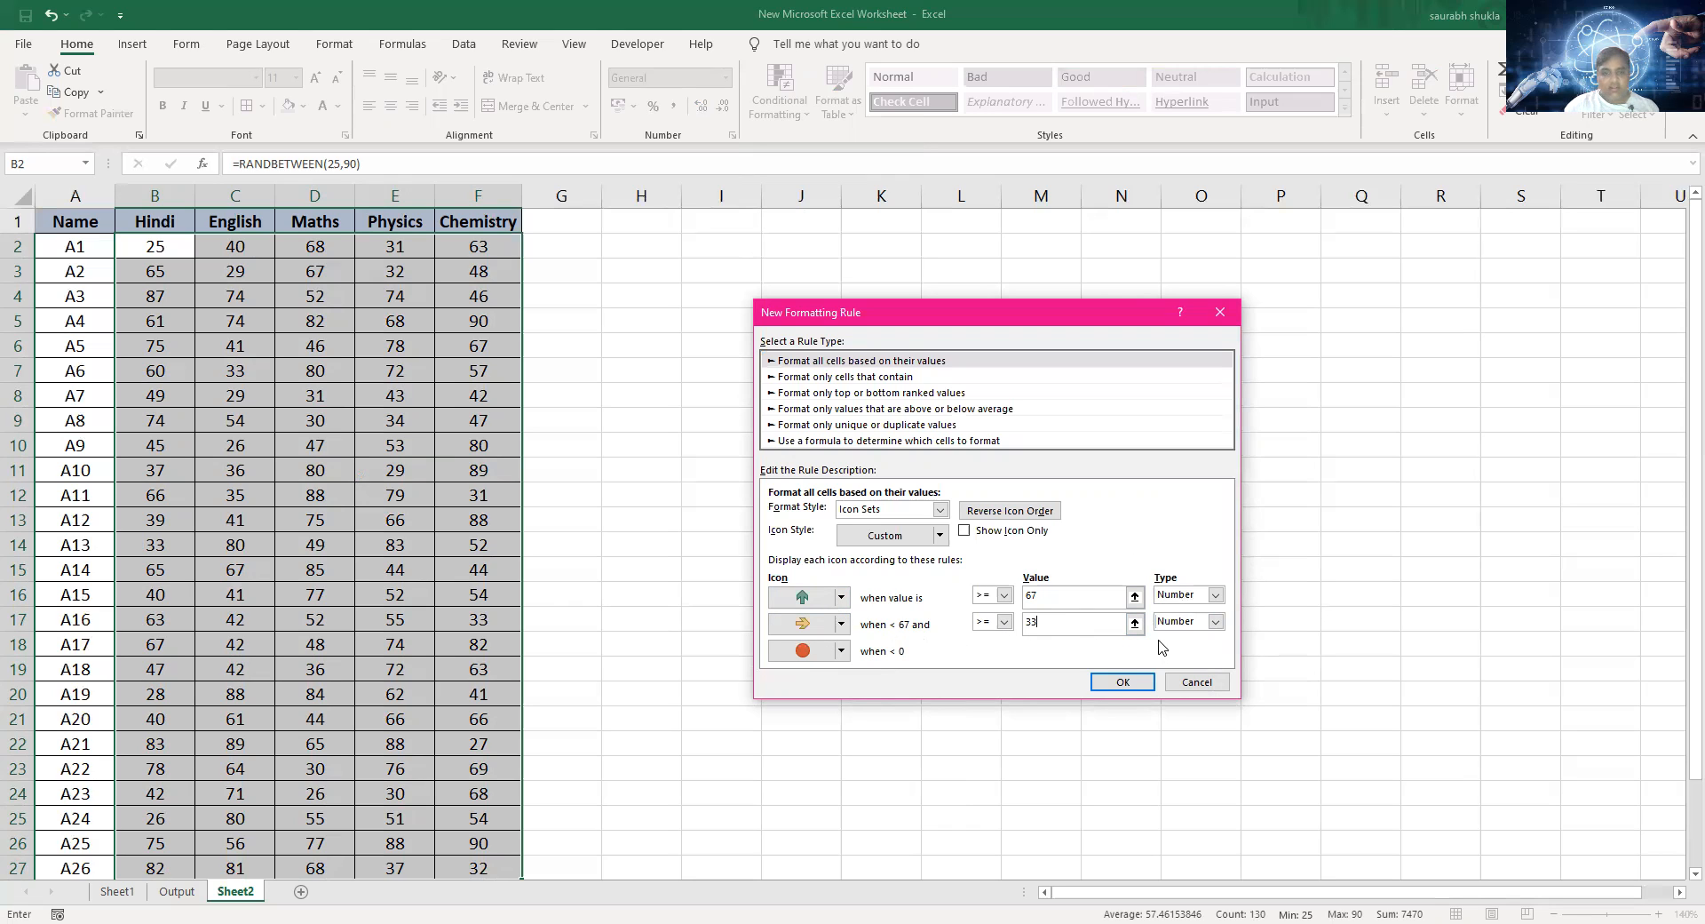
# Step: Assign the red down arrow to values below 33 and apply the icon set rule to the selected marks
pyautogui.click(841, 652)
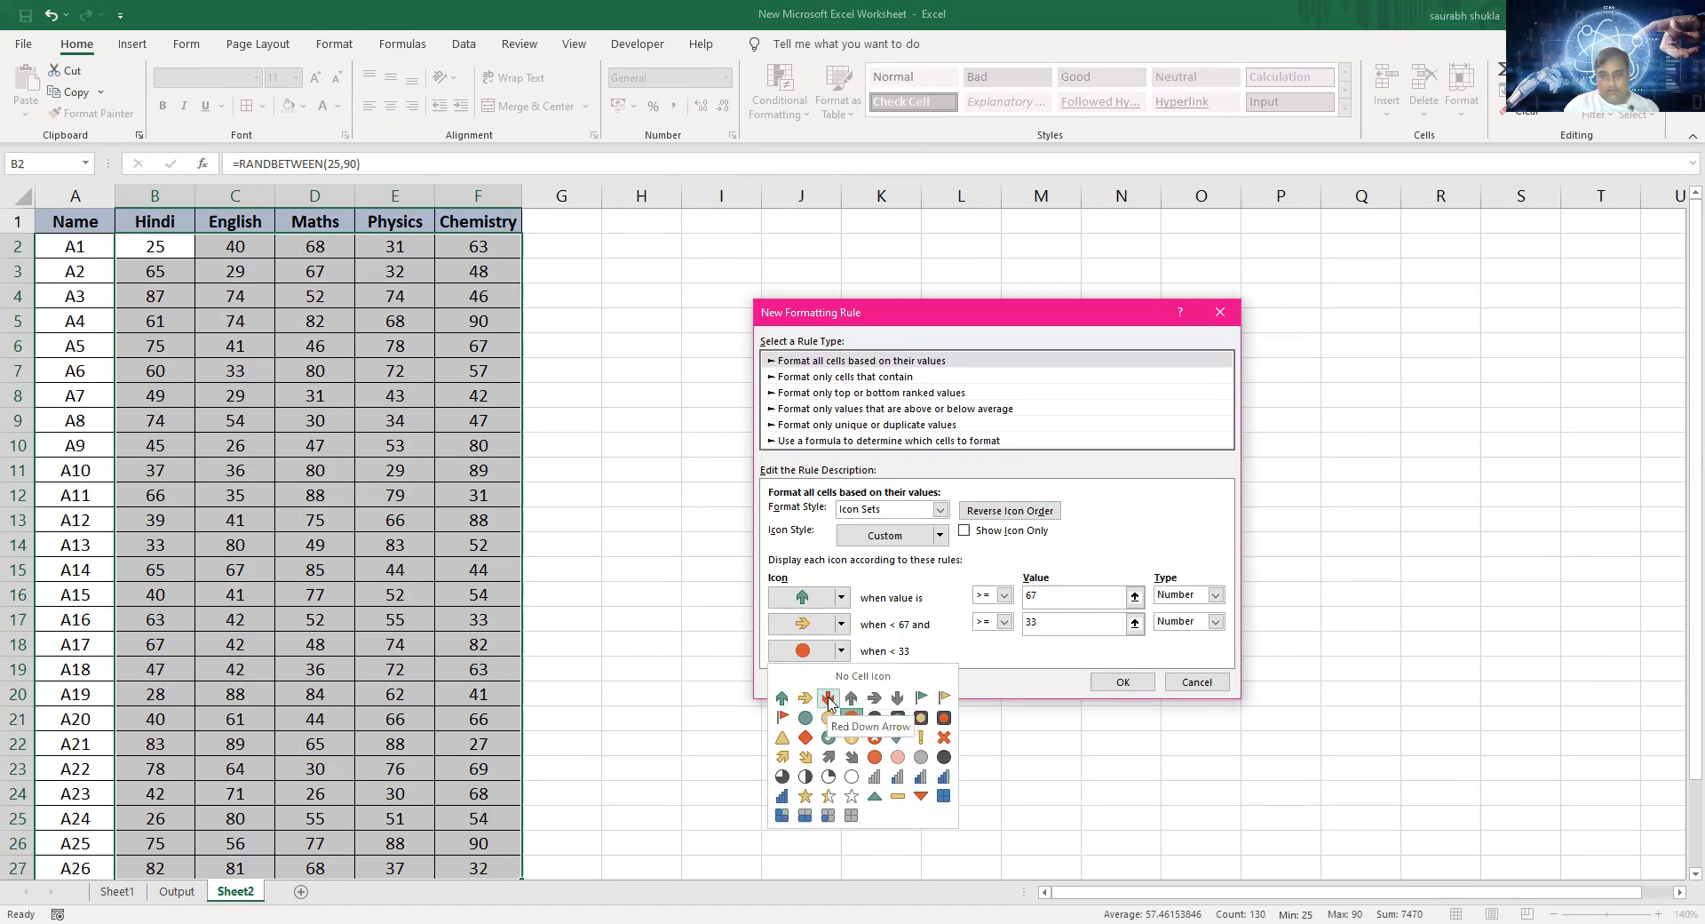
pyautogui.click(828, 698)
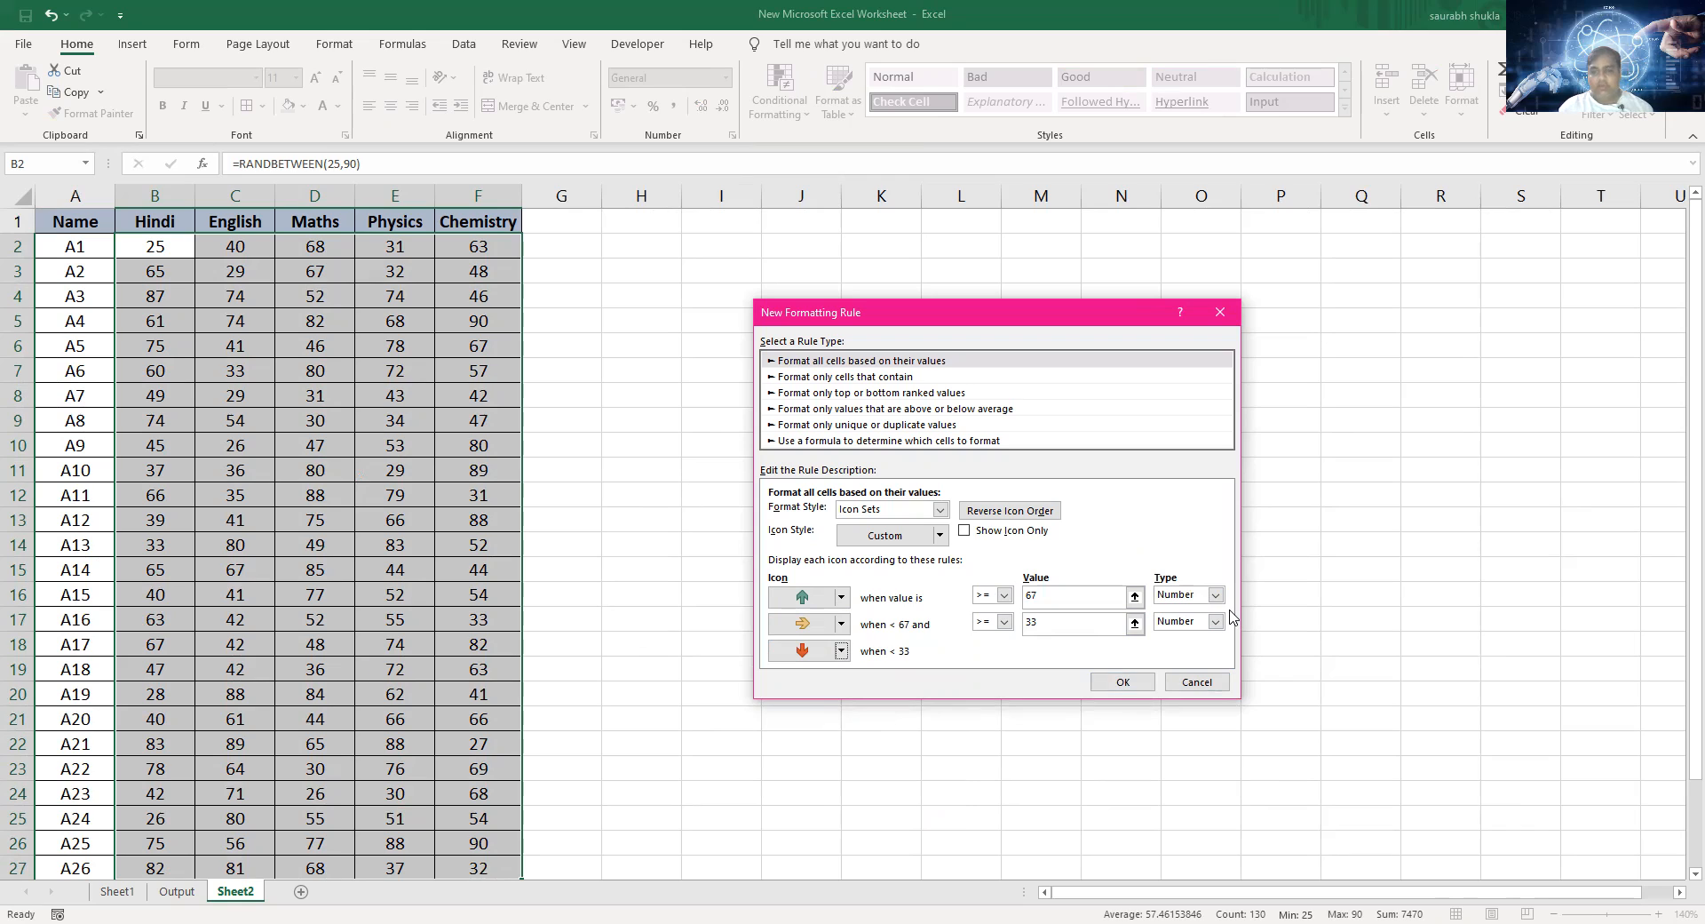
pyautogui.click(1124, 682)
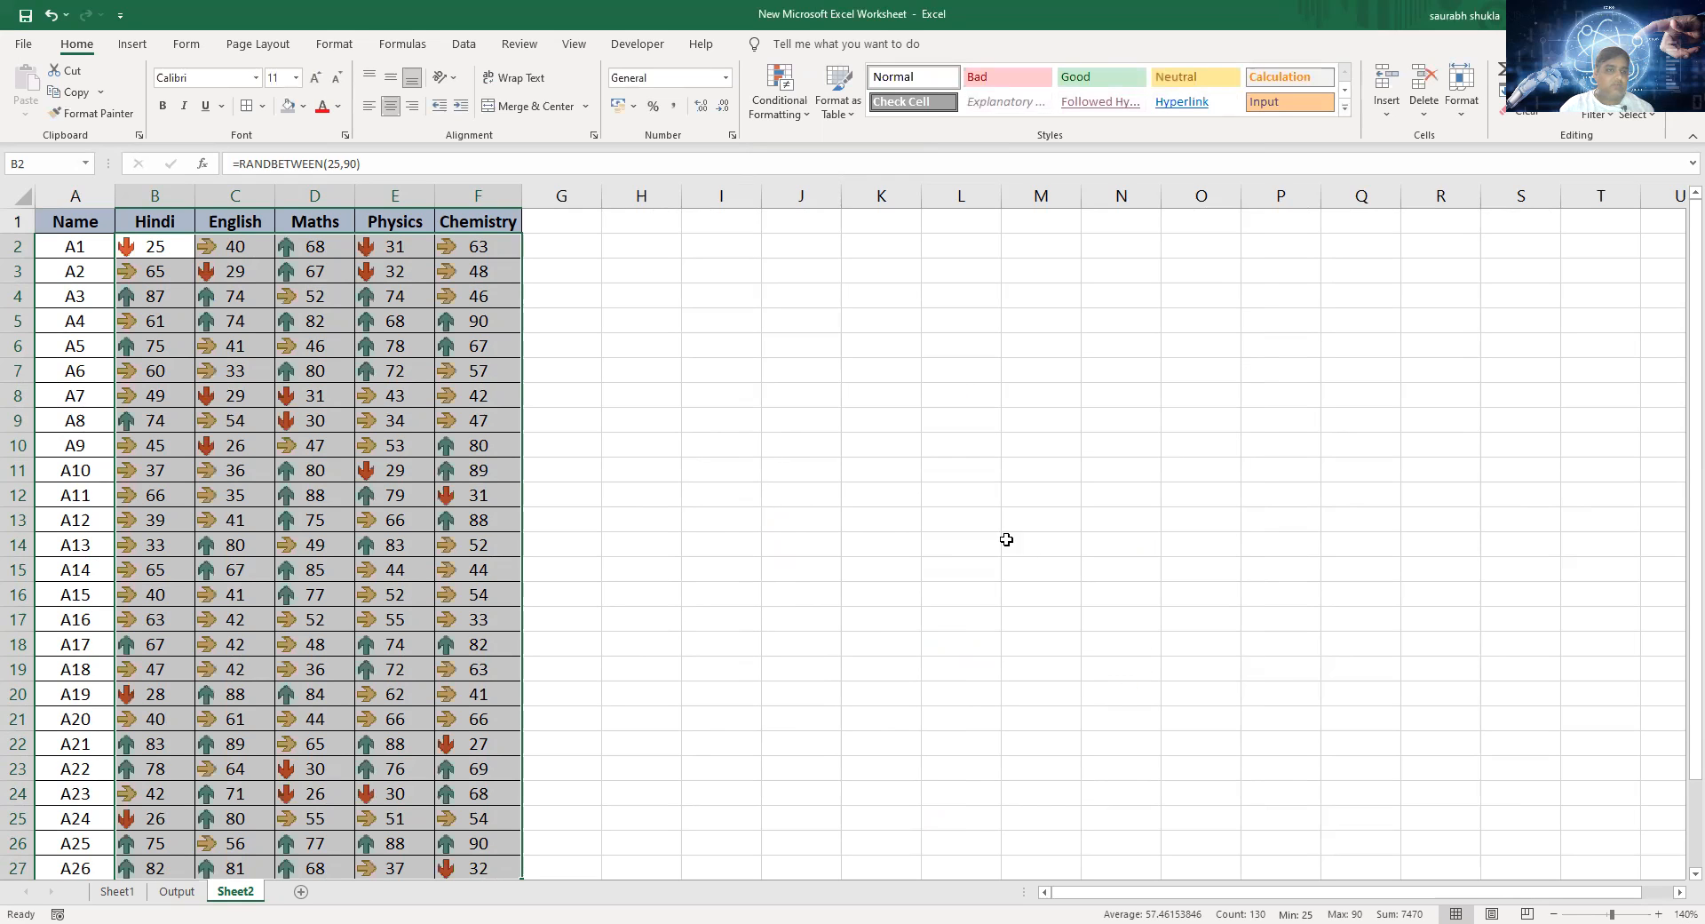
# Step: Examine the arrow icons against the subject marks of students A1 and A2
pyautogui.click(158, 248)
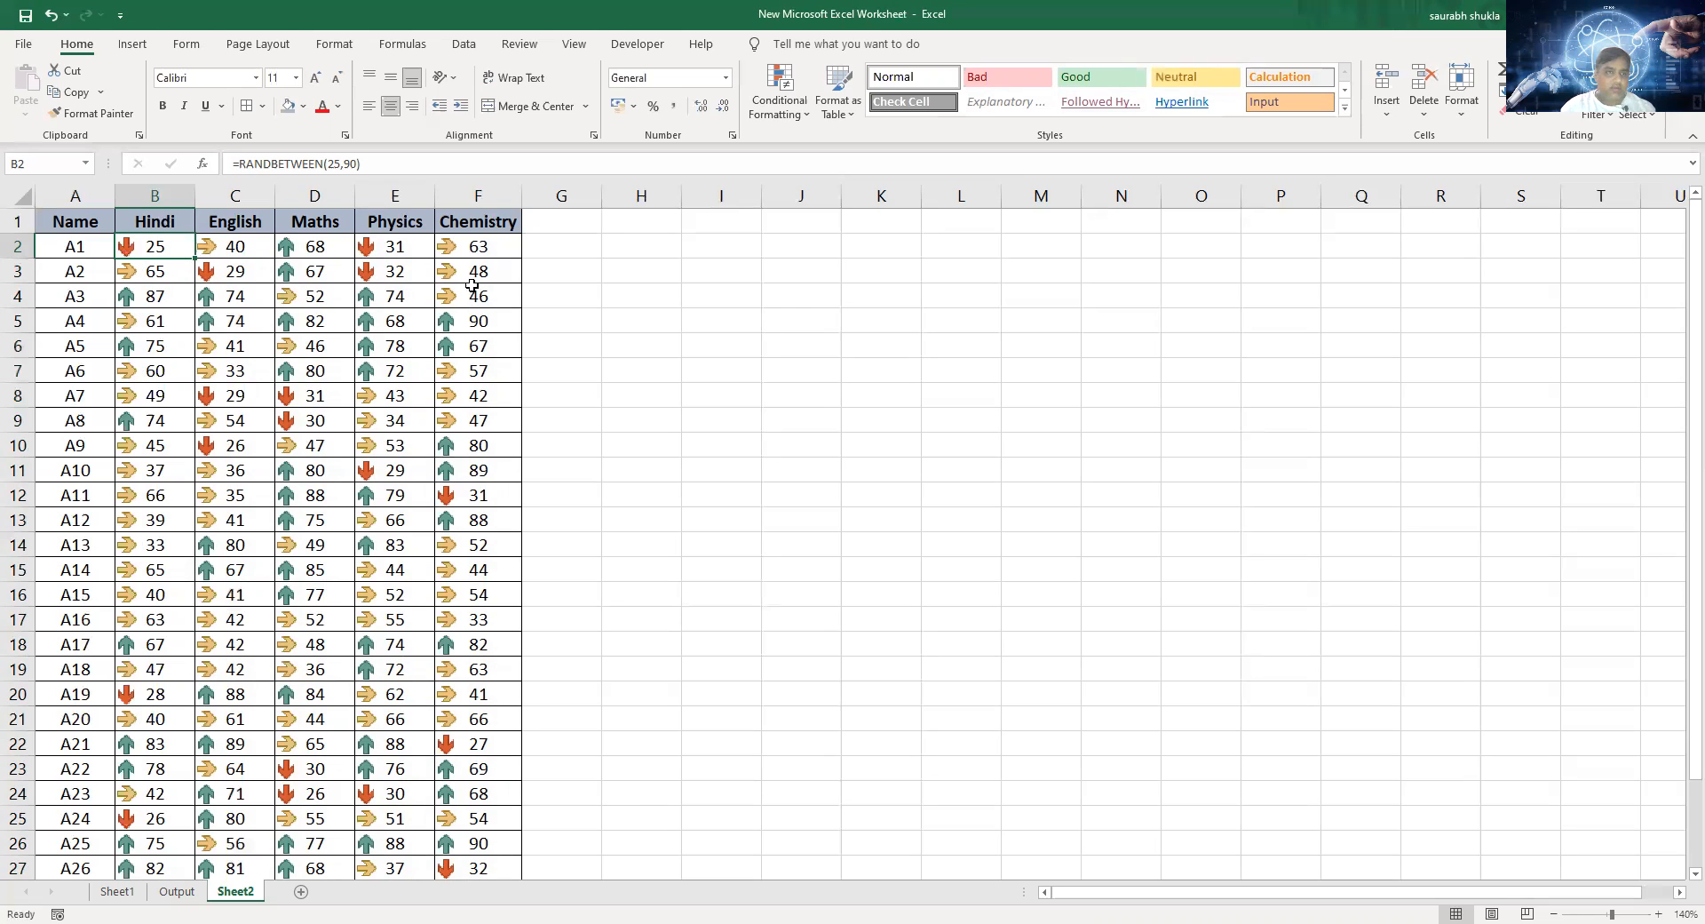
pyautogui.click(238, 249)
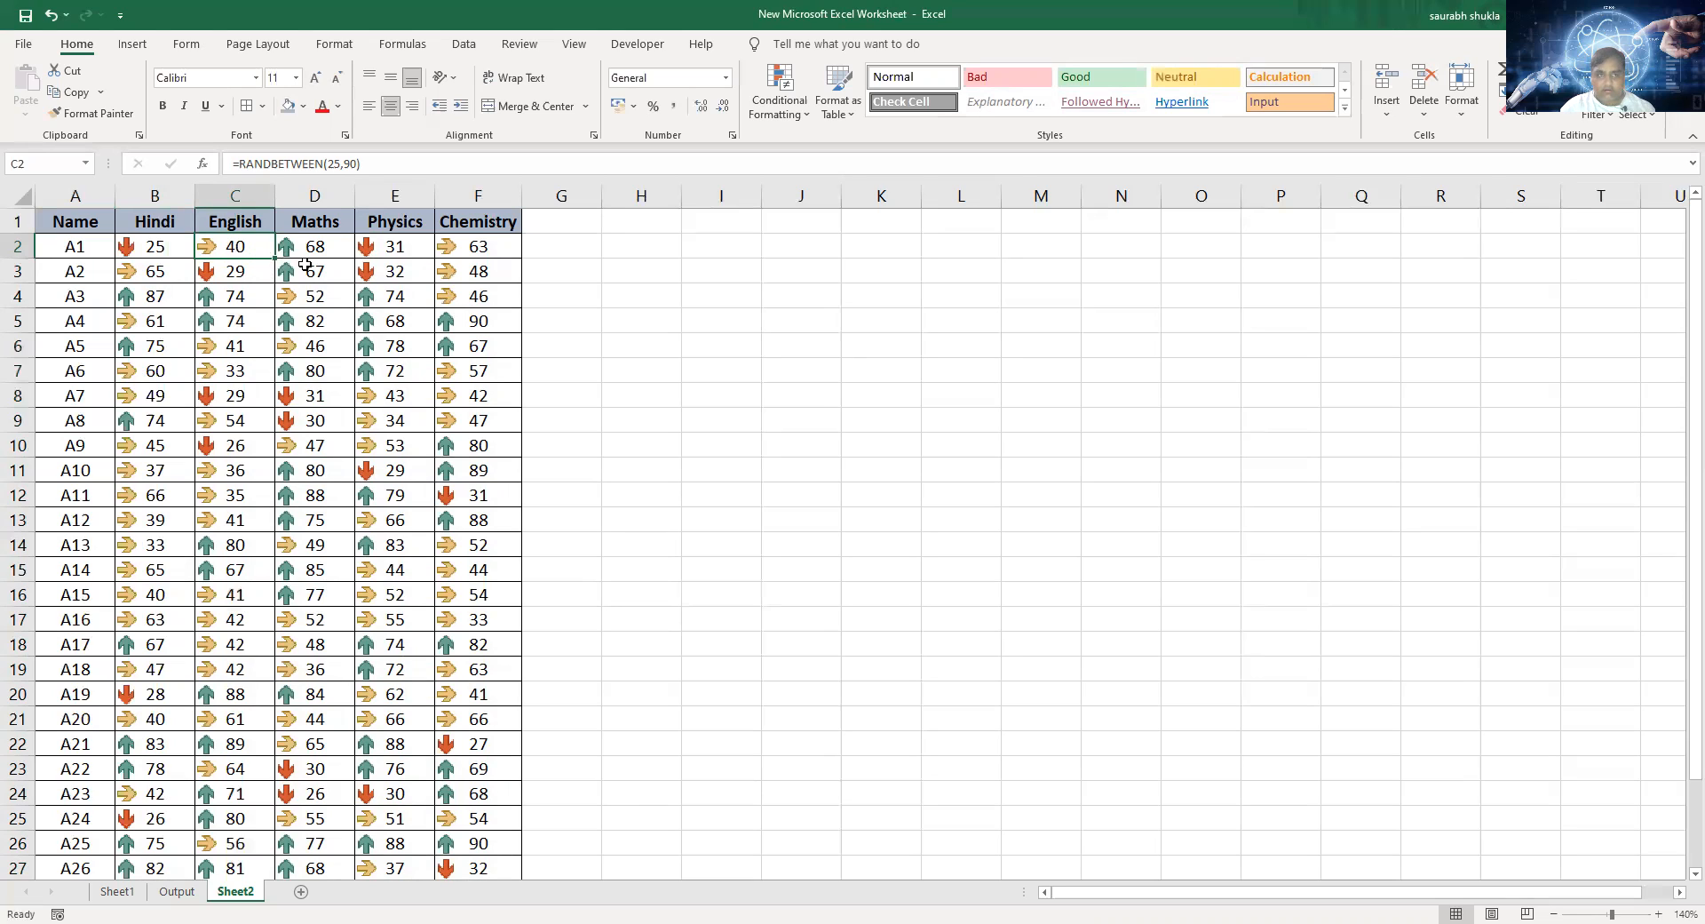
pyautogui.click(342, 246)
pyautogui.click(341, 269)
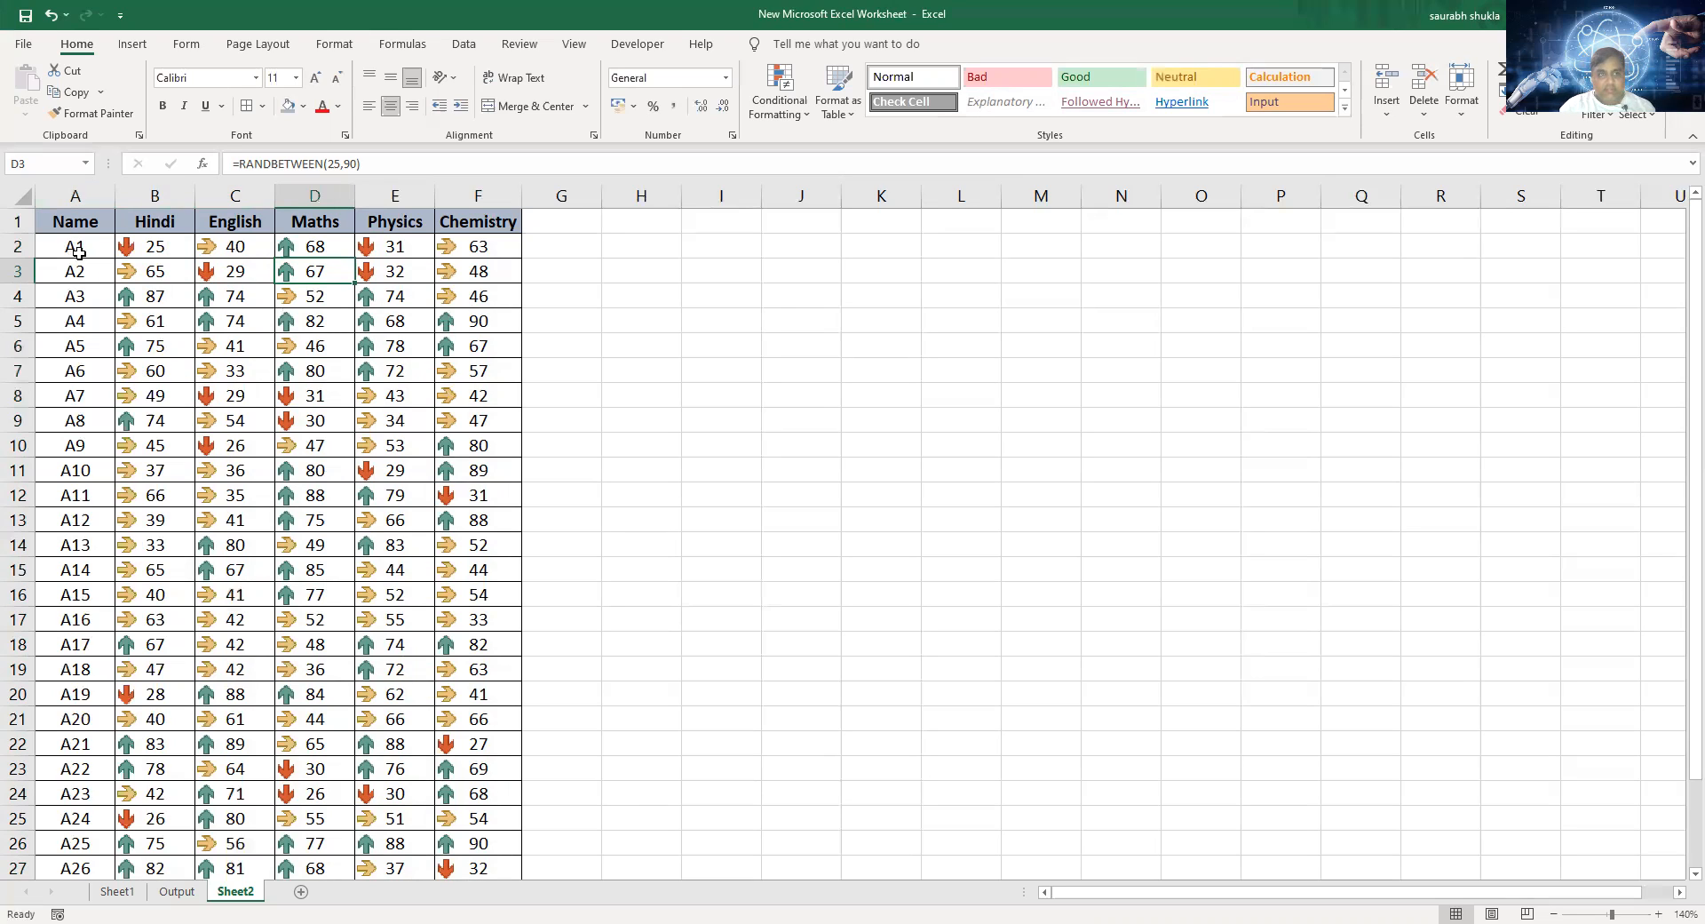
pyautogui.click(170, 245)
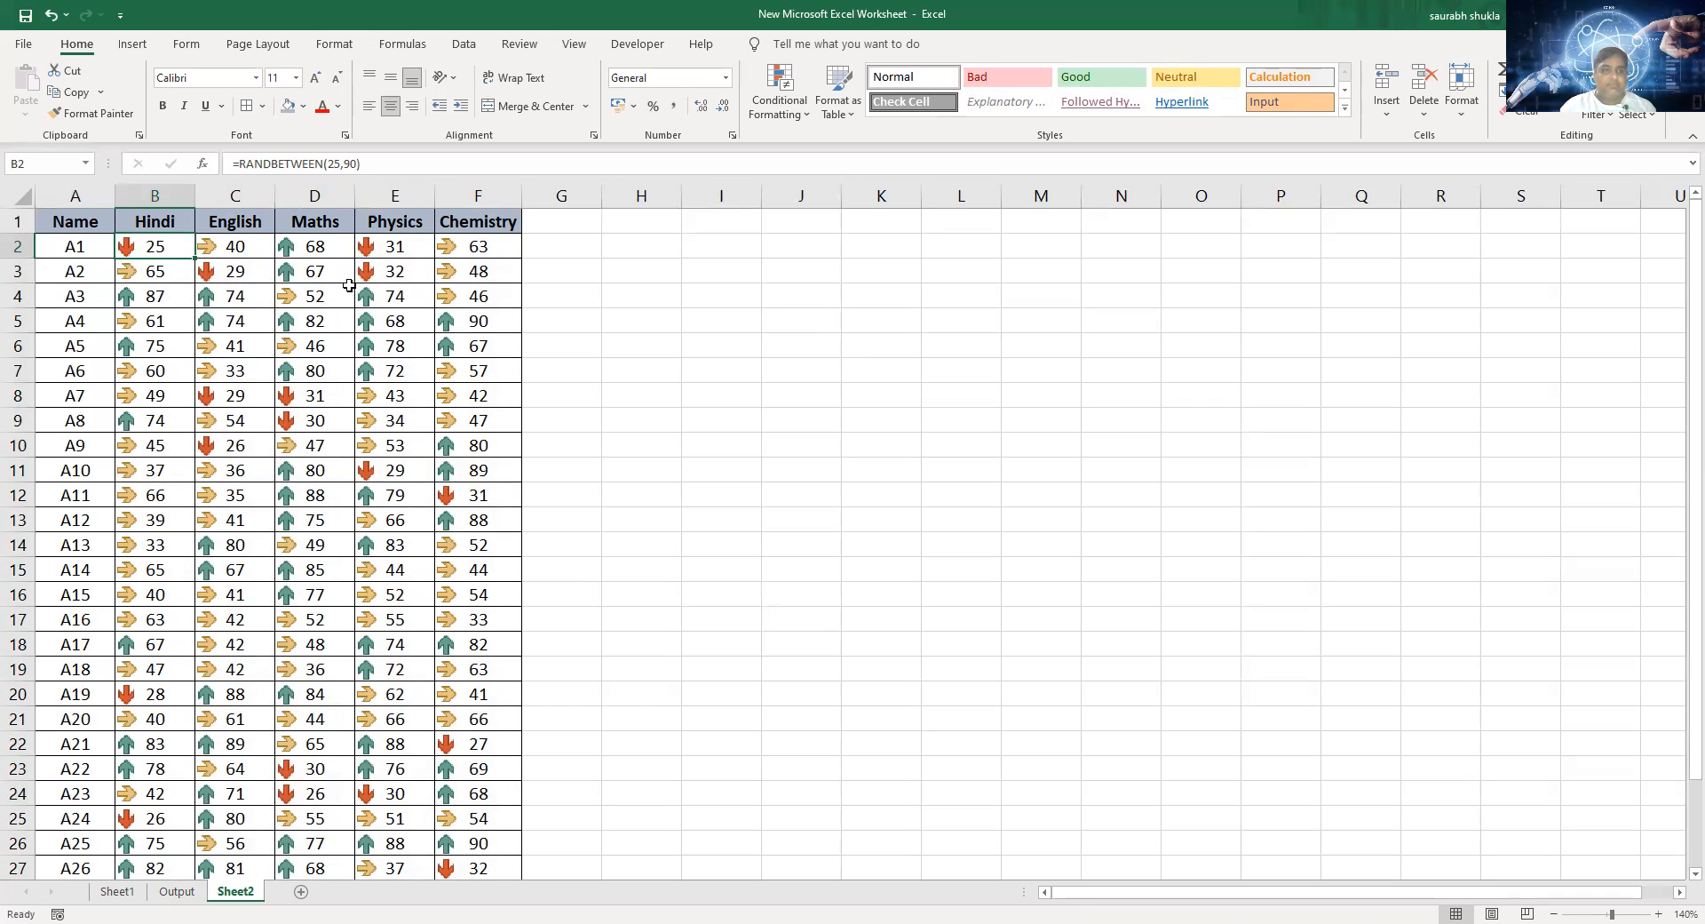
pyautogui.click(412, 248)
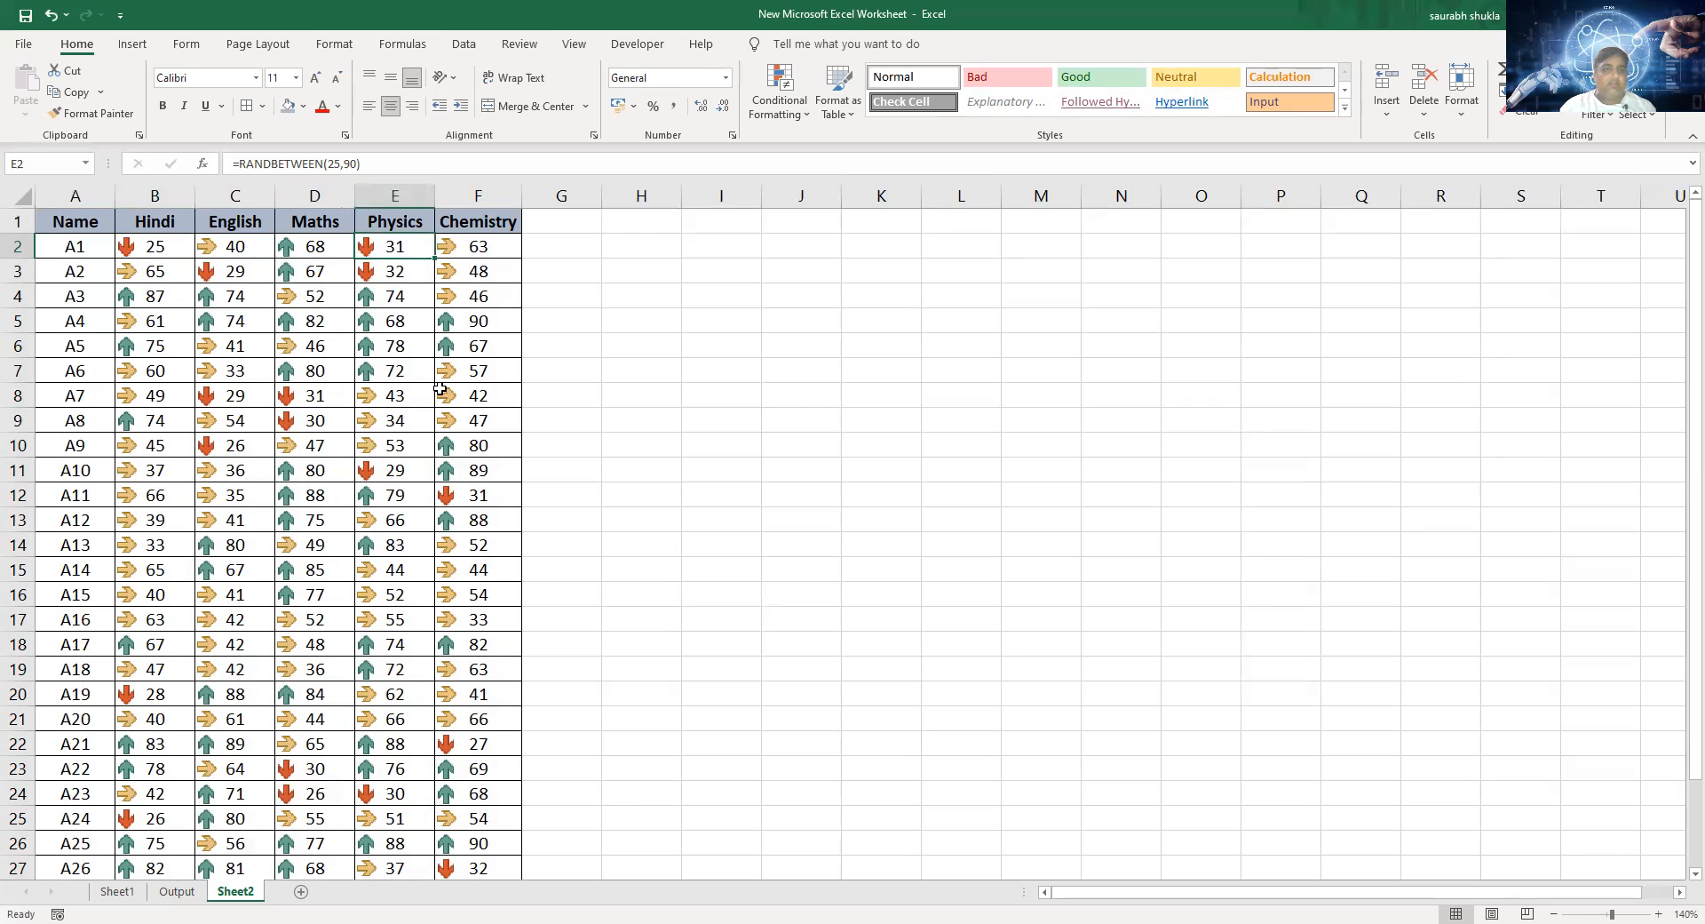
pyautogui.click(174, 247)
pyautogui.click(406, 245)
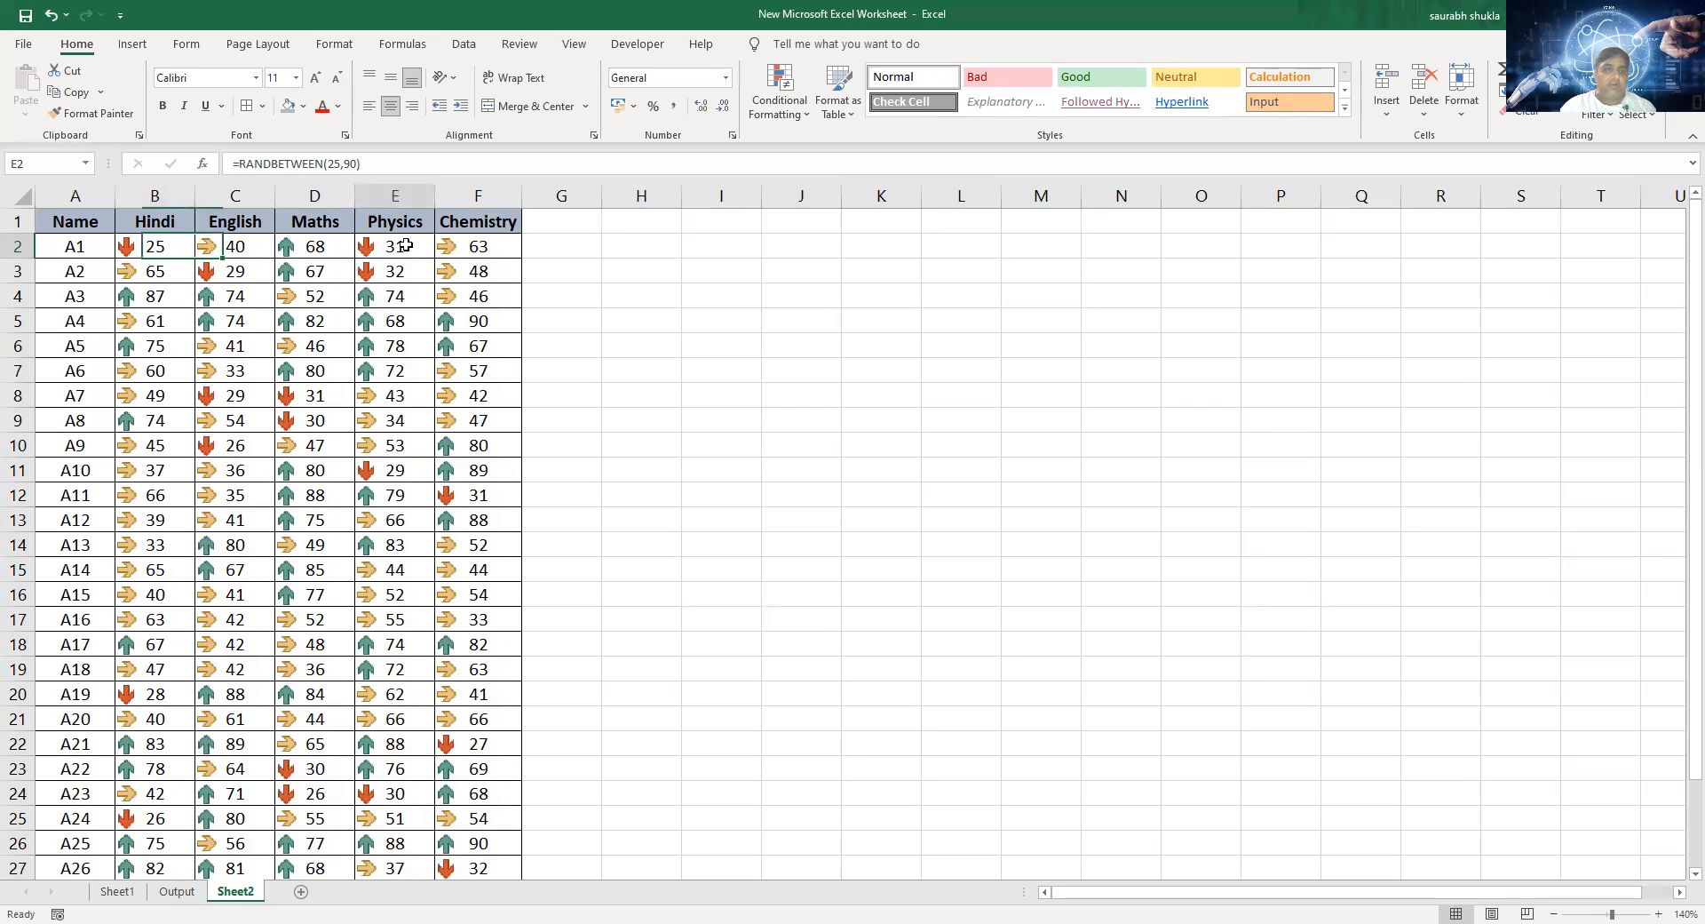
pyautogui.click(168, 251)
pyautogui.click(401, 256)
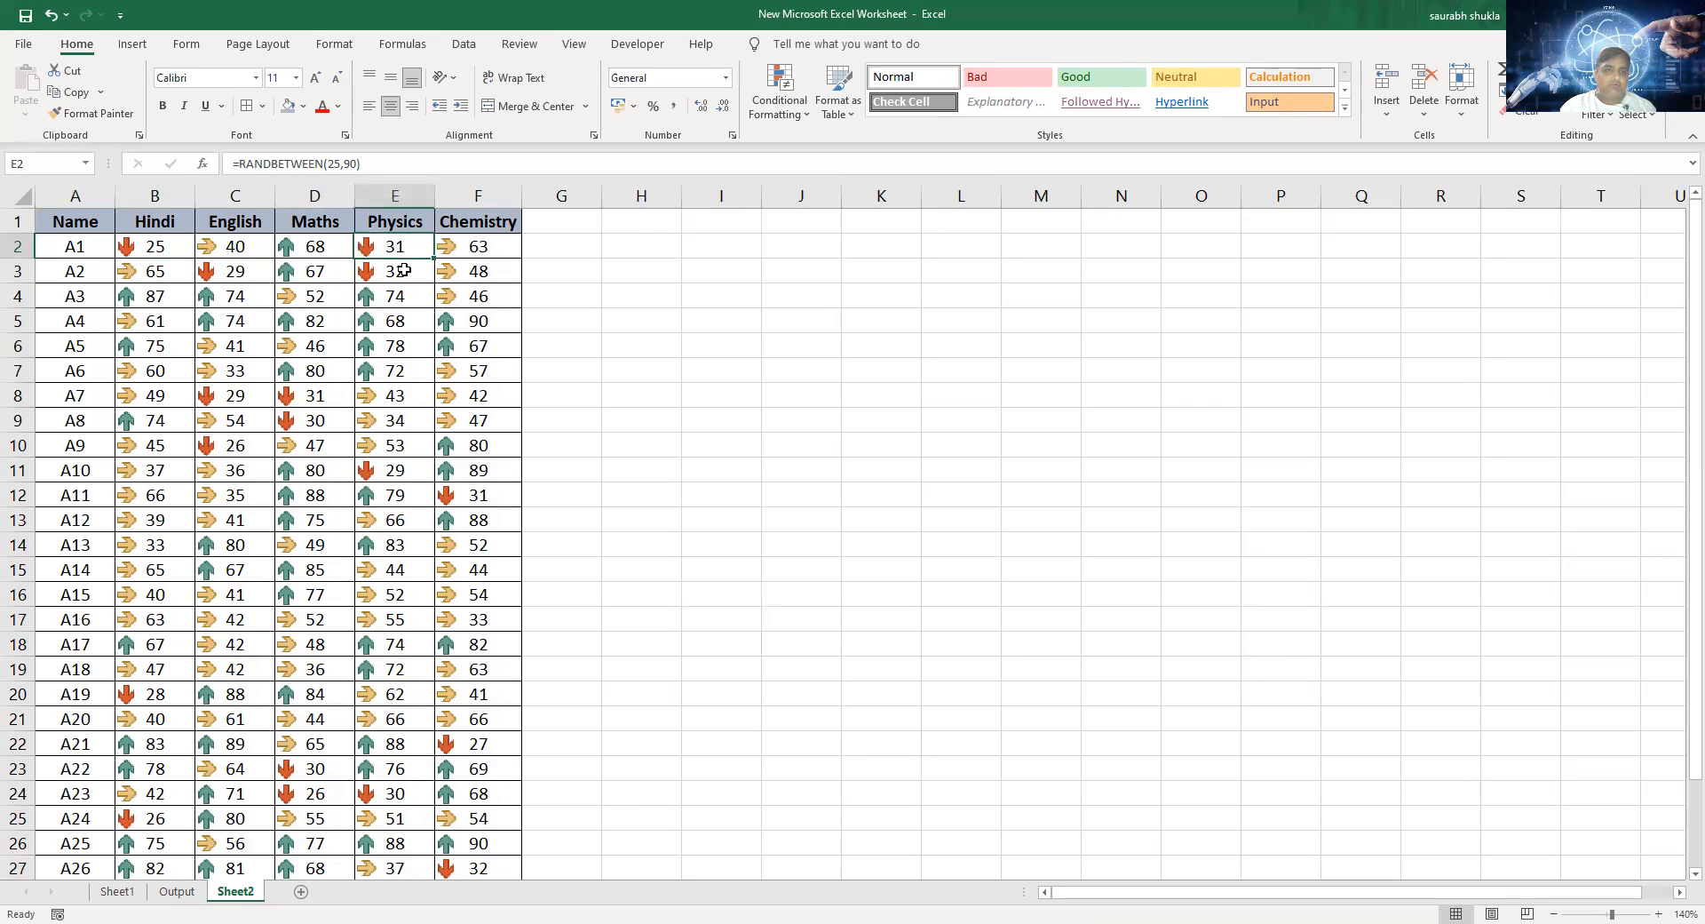
pyautogui.click(231, 270)
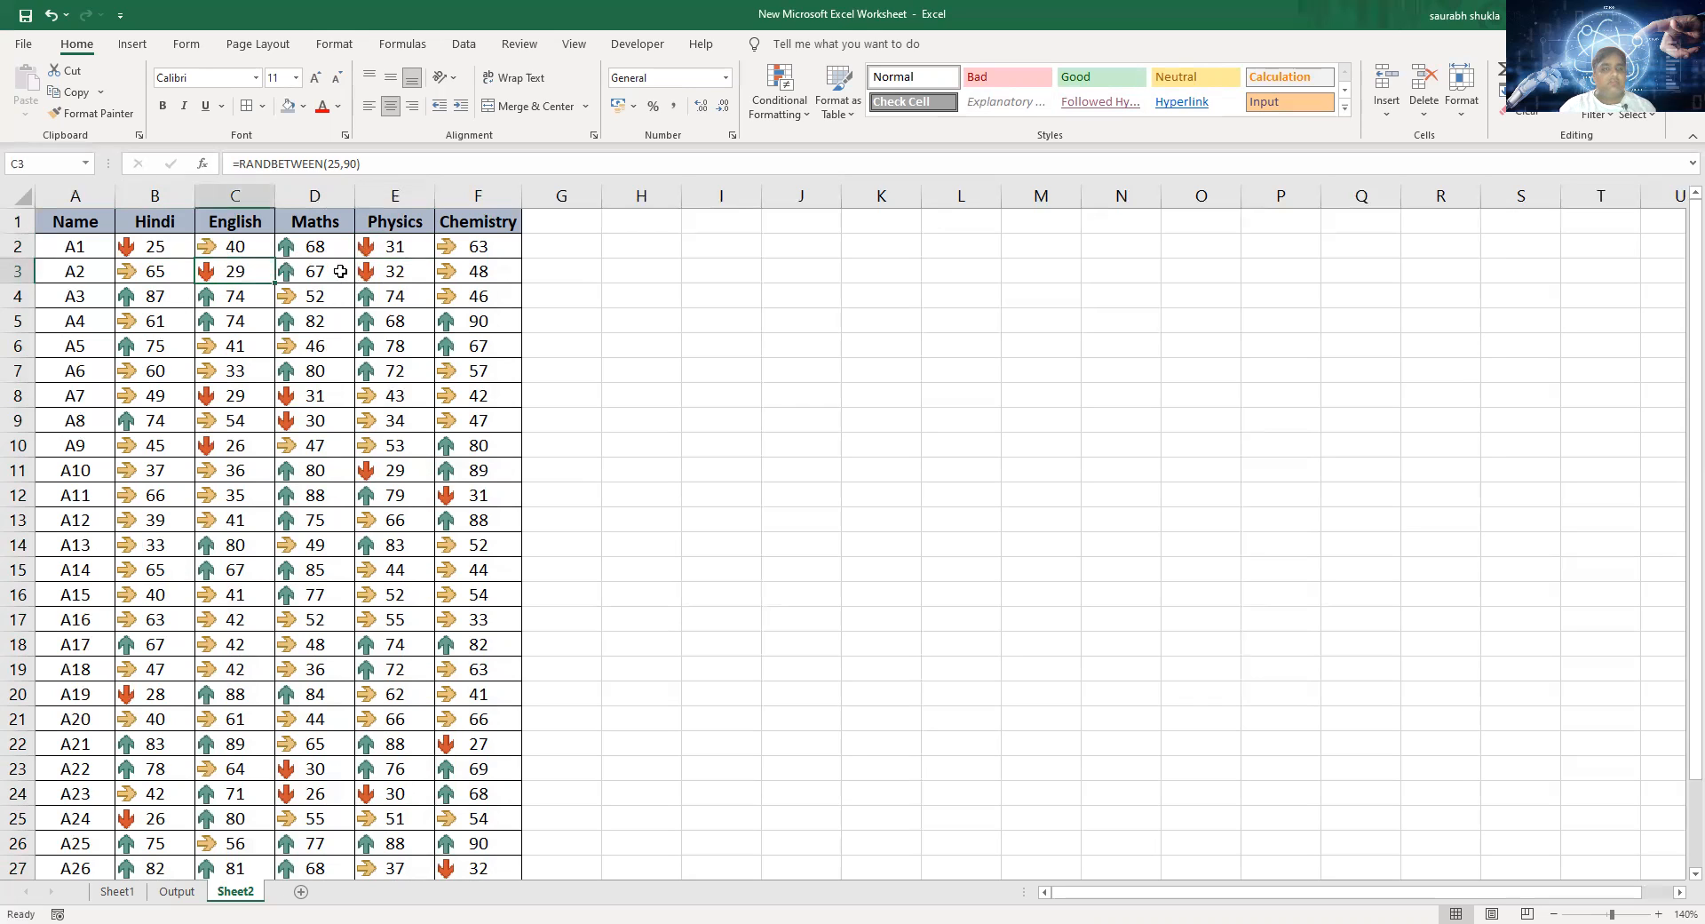
pyautogui.click(367, 269)
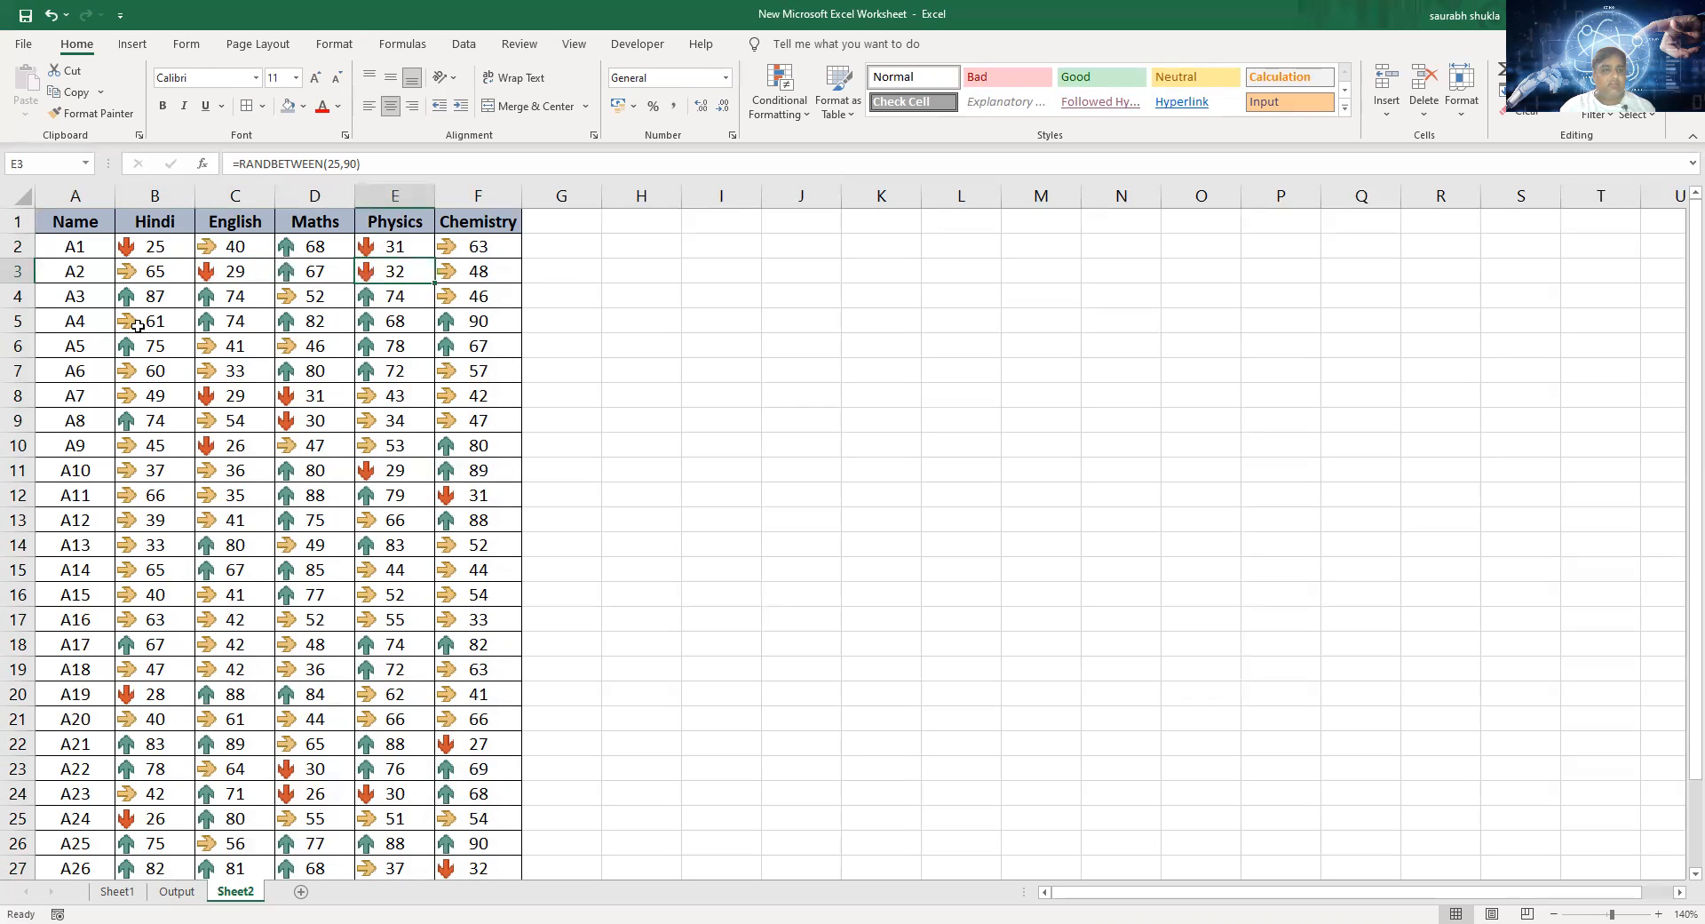
# Step: Compare the arrow icons with the marks across student A4's row and in the Maths and Chemistry columns below it
pyautogui.click(19, 322)
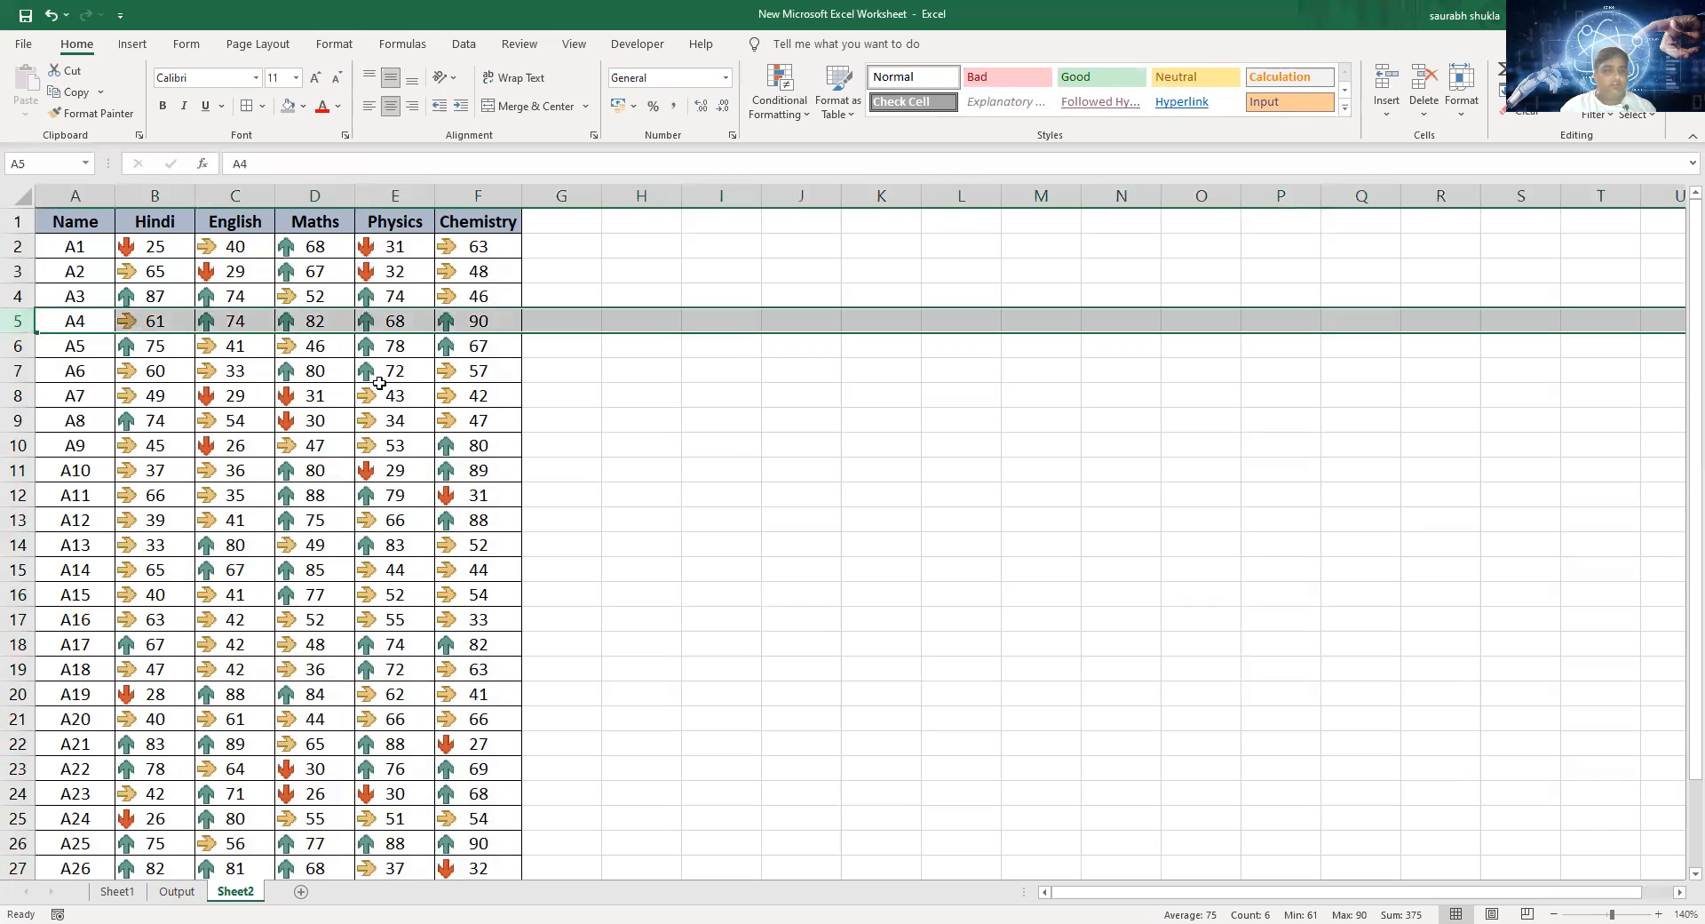
pyautogui.click(164, 325)
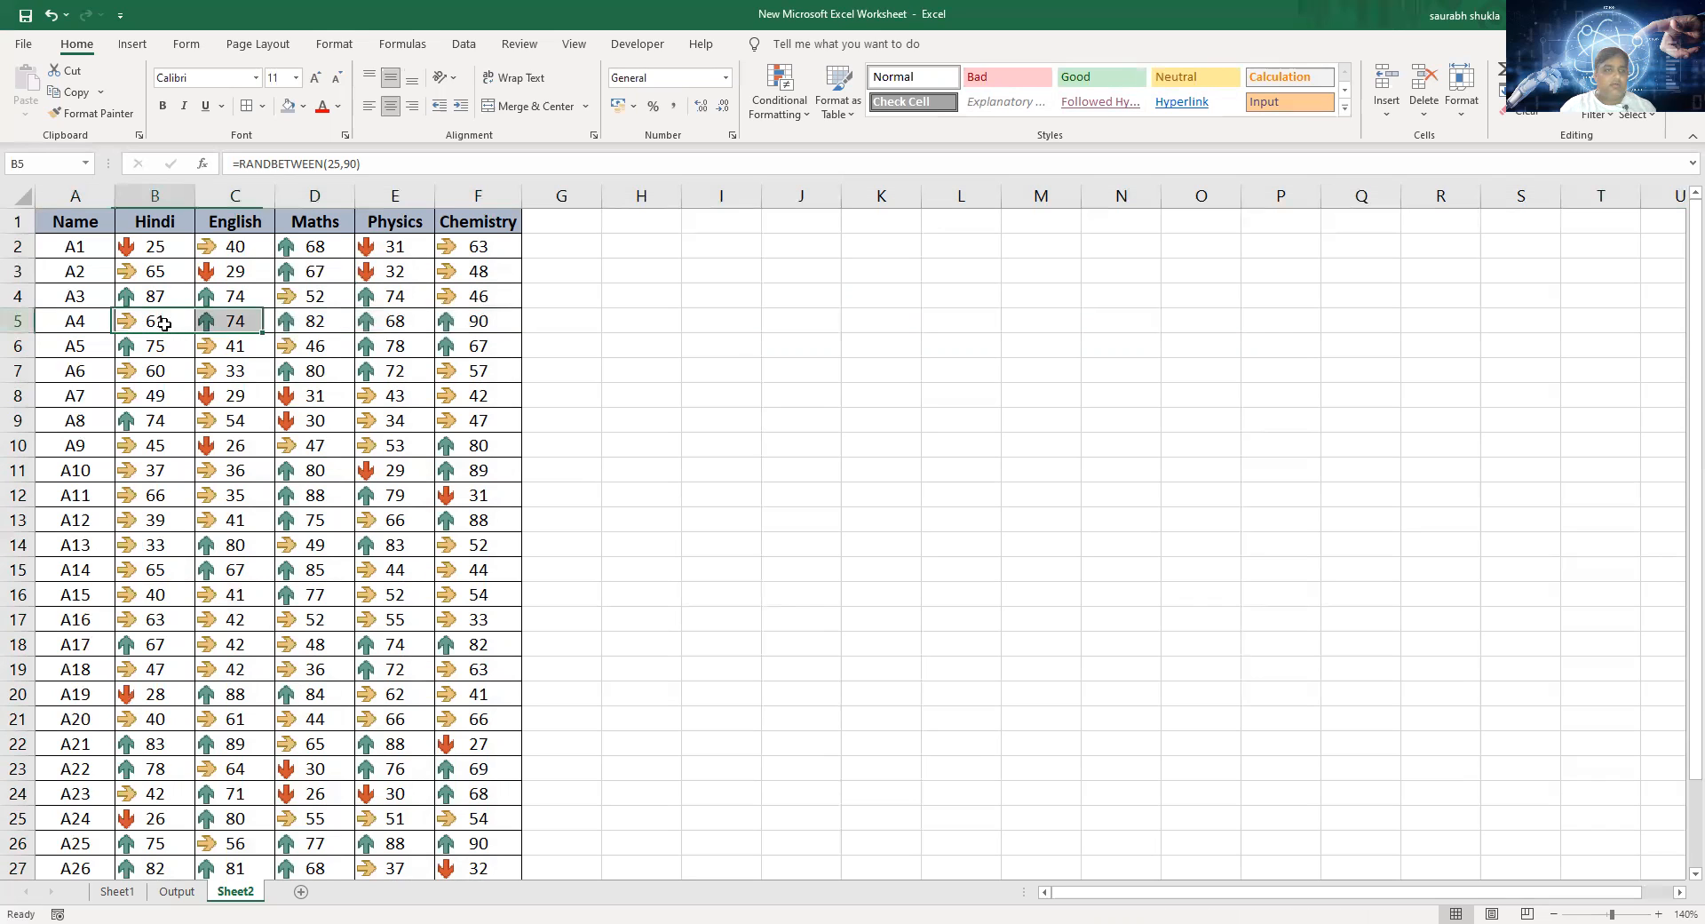
pyautogui.click(254, 335)
pyautogui.click(339, 320)
pyautogui.click(413, 320)
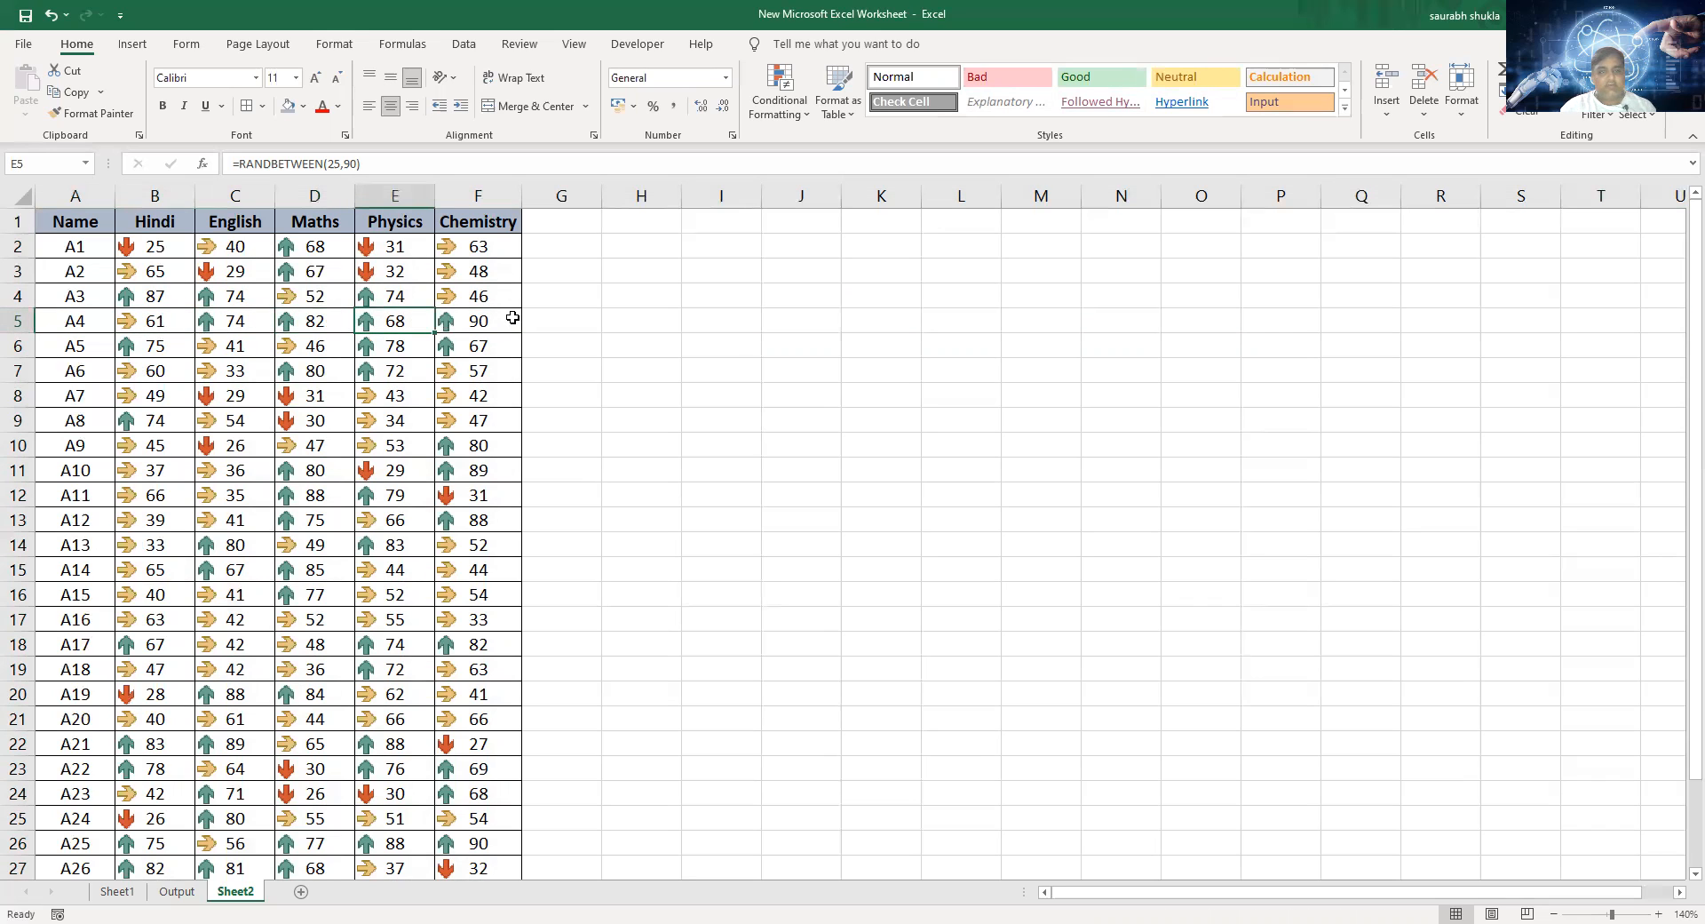
pyautogui.click(512, 317)
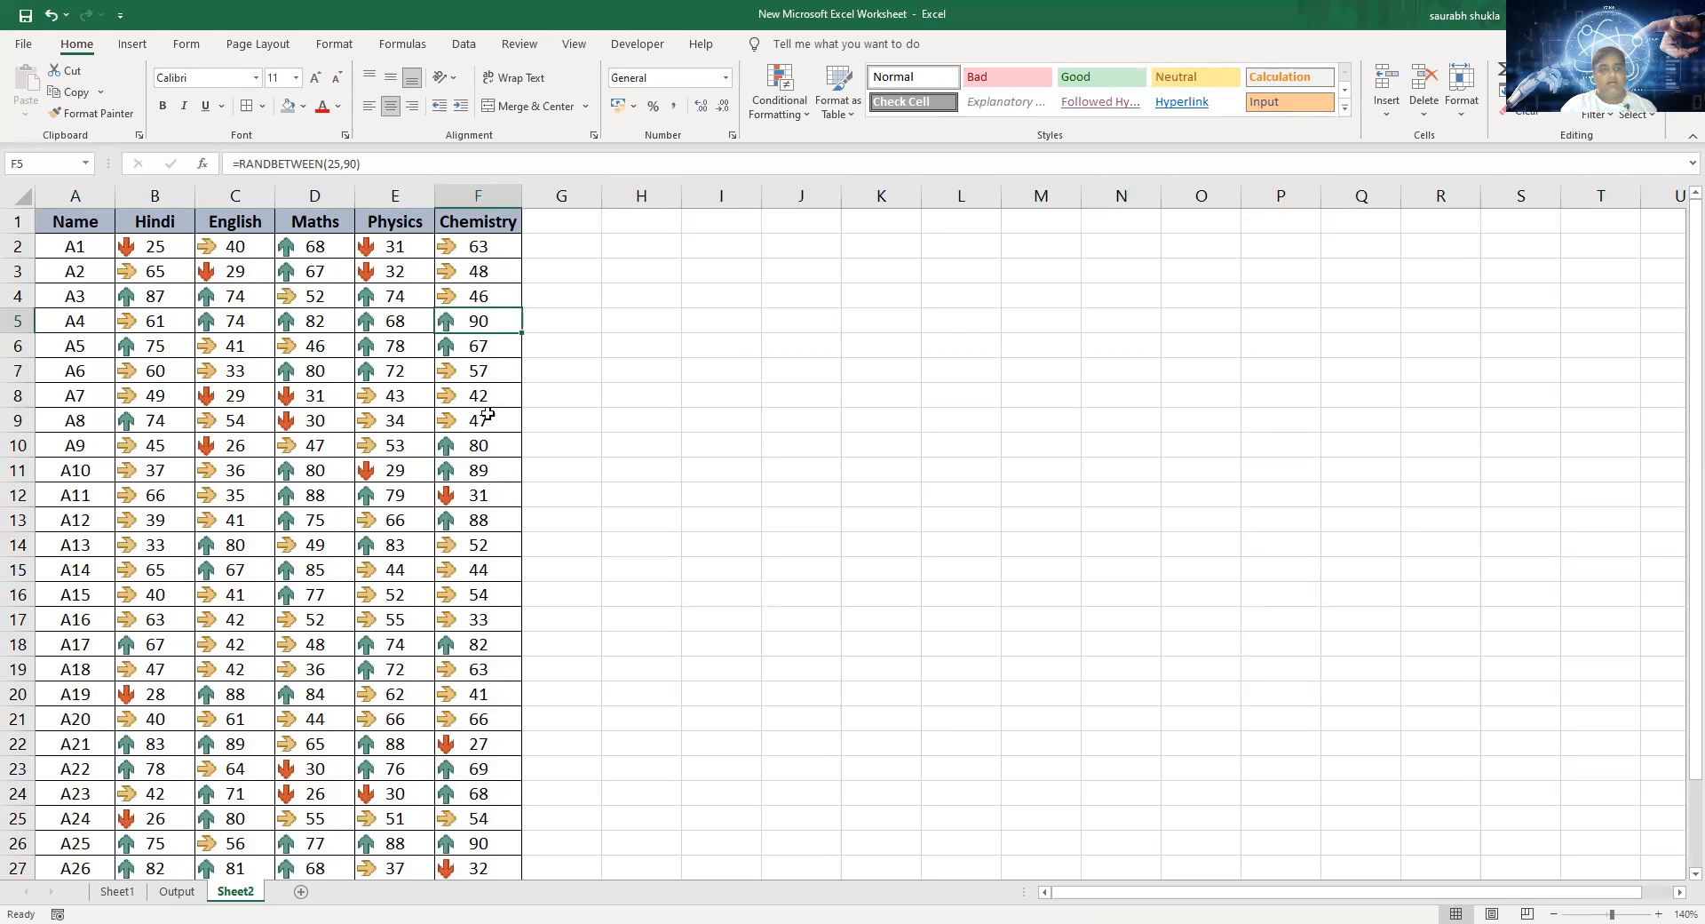
pyautogui.click(337, 376)
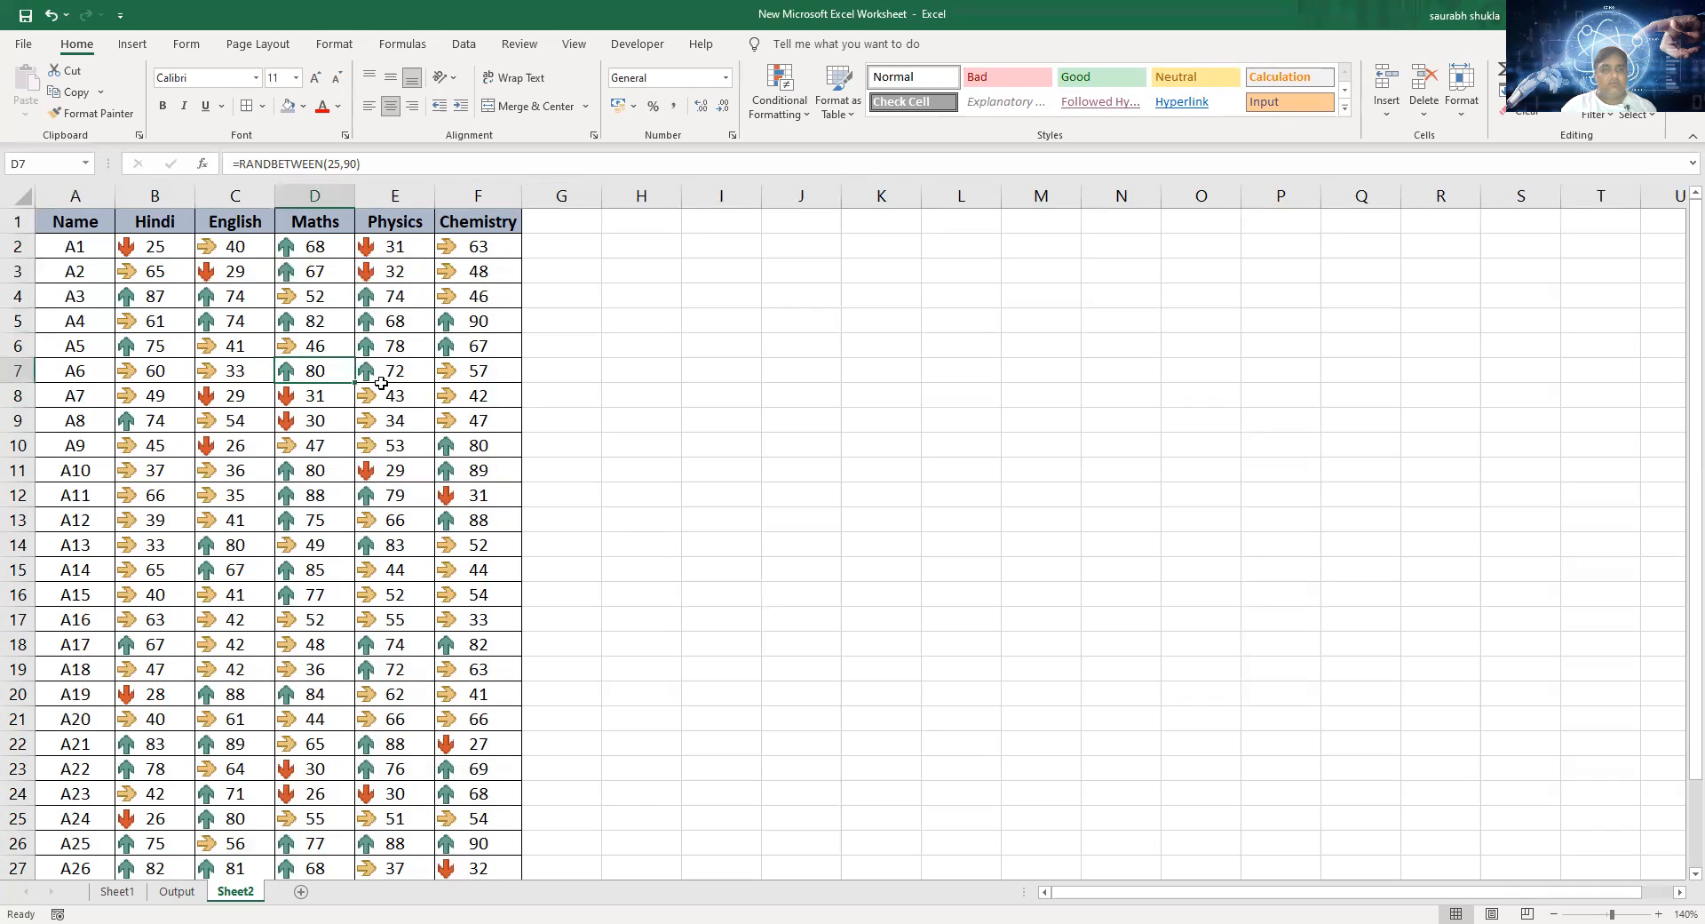
pyautogui.click(493, 492)
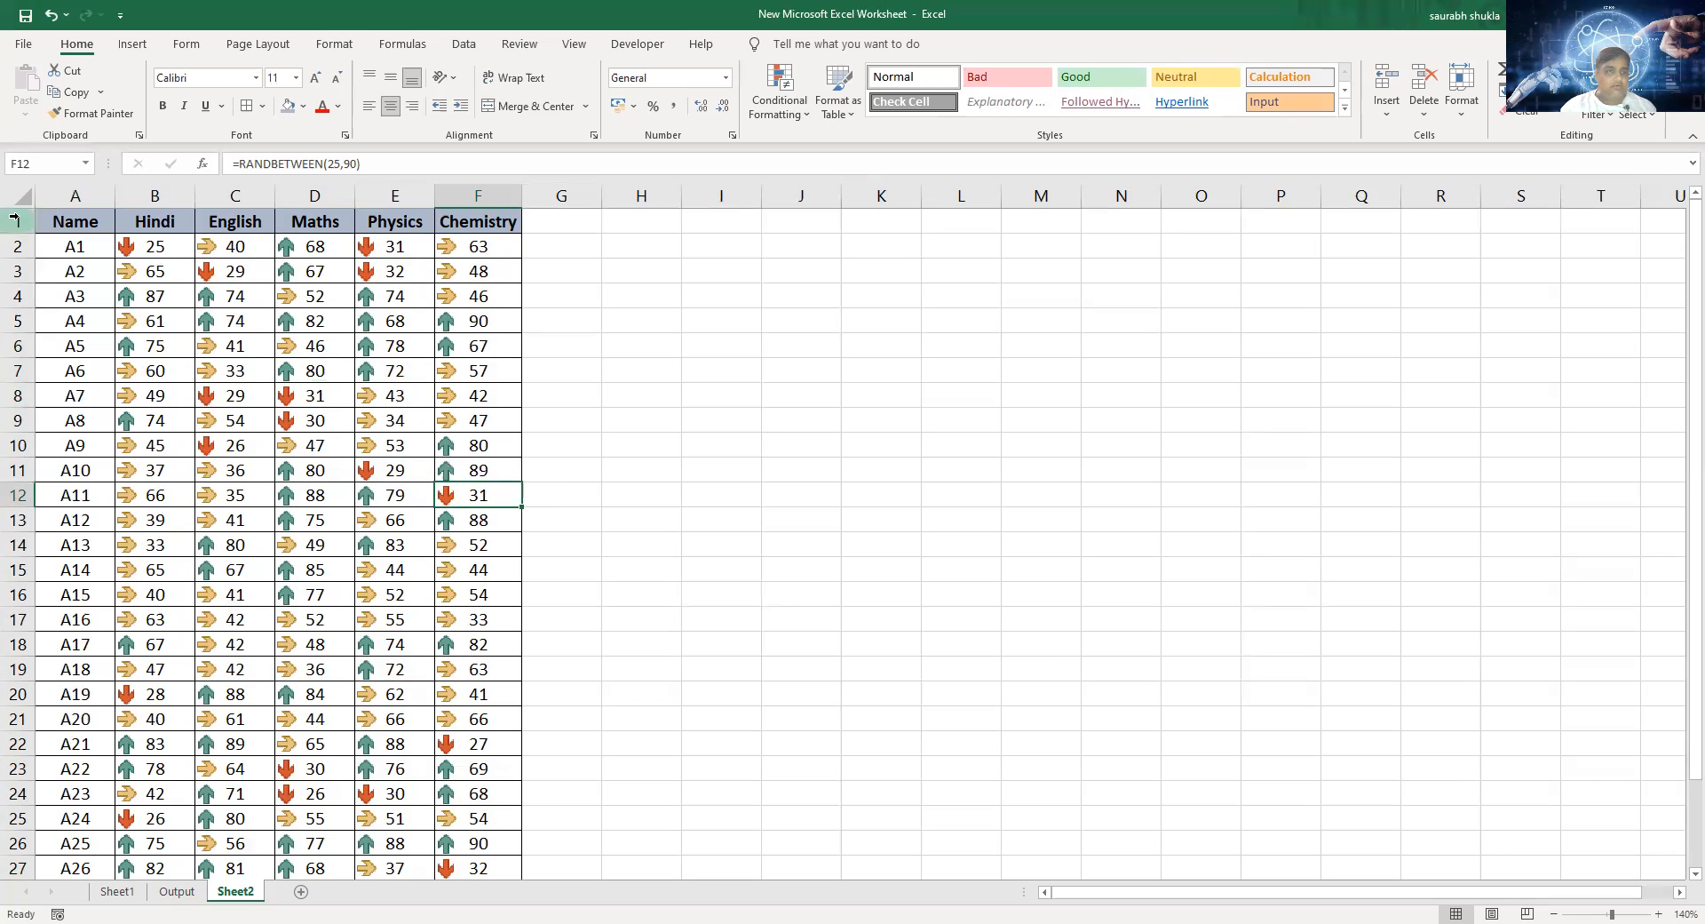
# Step: Edit the marks' icon set rule to show the green arrow at >= 60 and the yellow arrow at >= 45, and apply it
pyautogui.moveTo(151, 247); pyautogui.dragTo(489, 744)
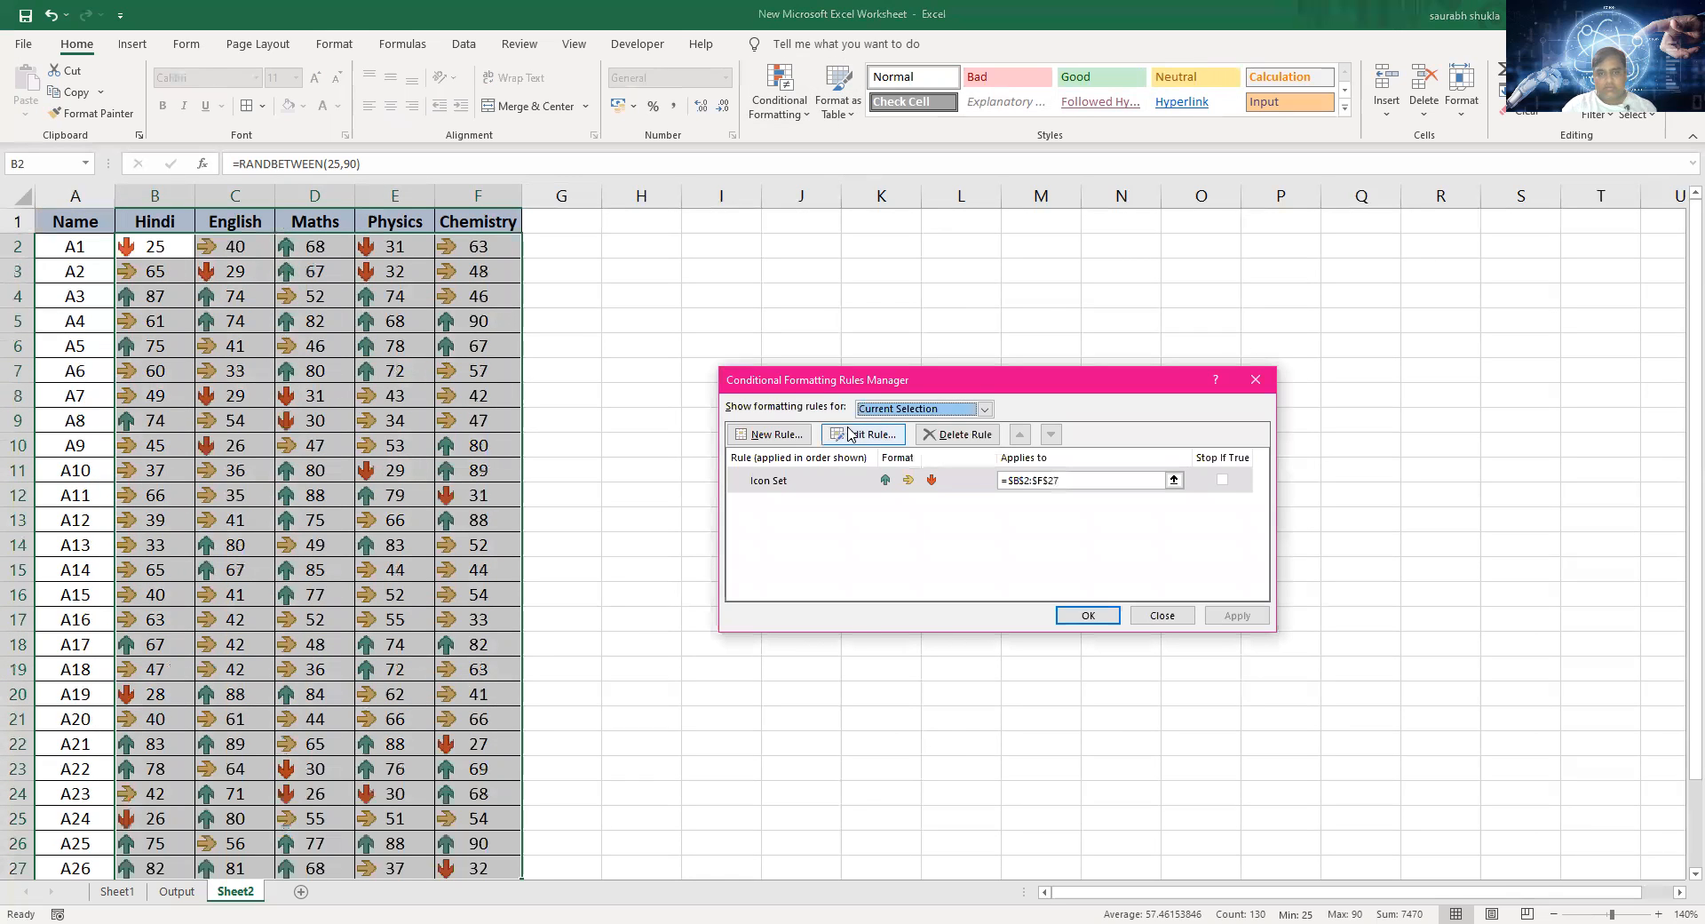
pyautogui.click(851, 435)
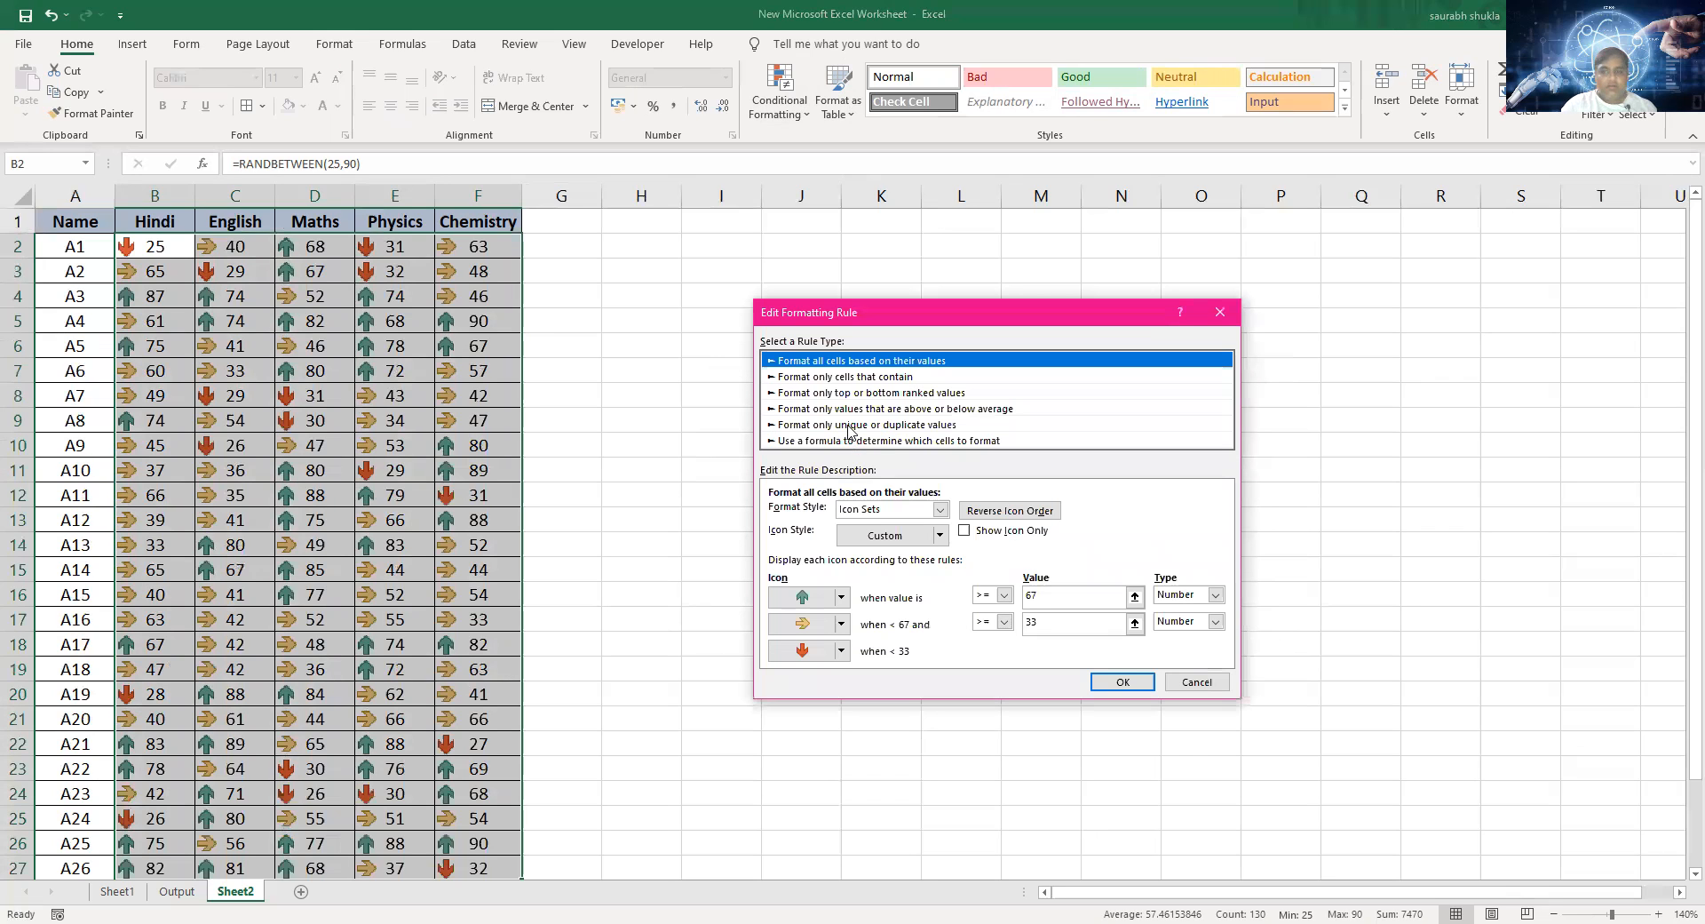
pyautogui.click(1062, 596)
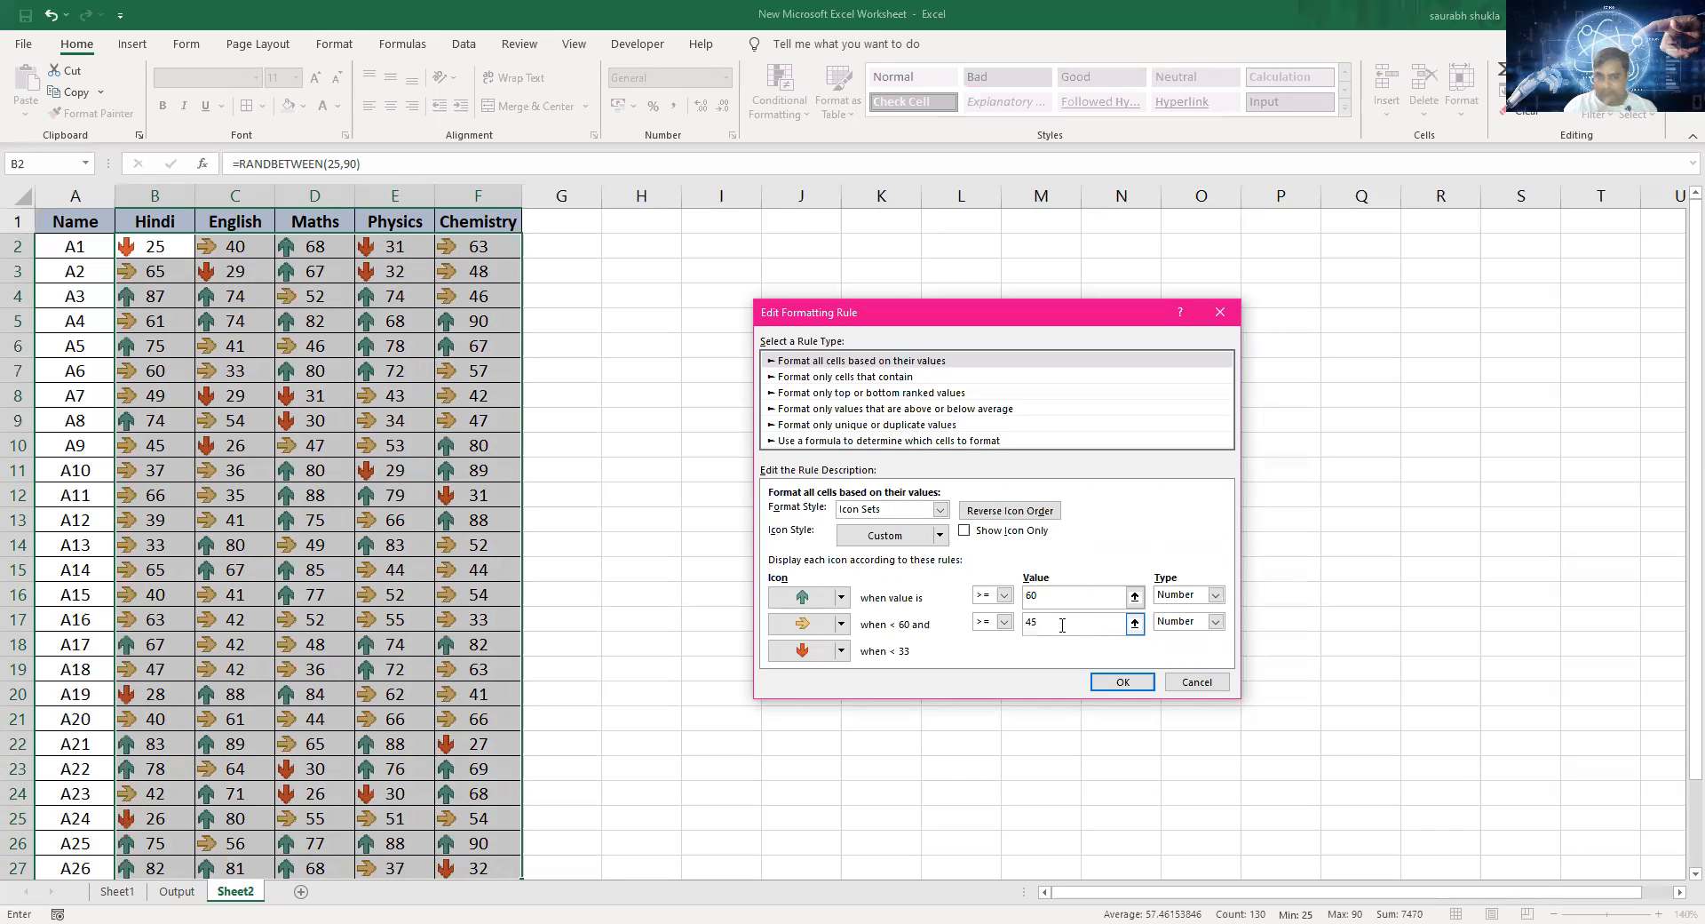
pyautogui.press('Tab')
pyautogui.press('Tab')
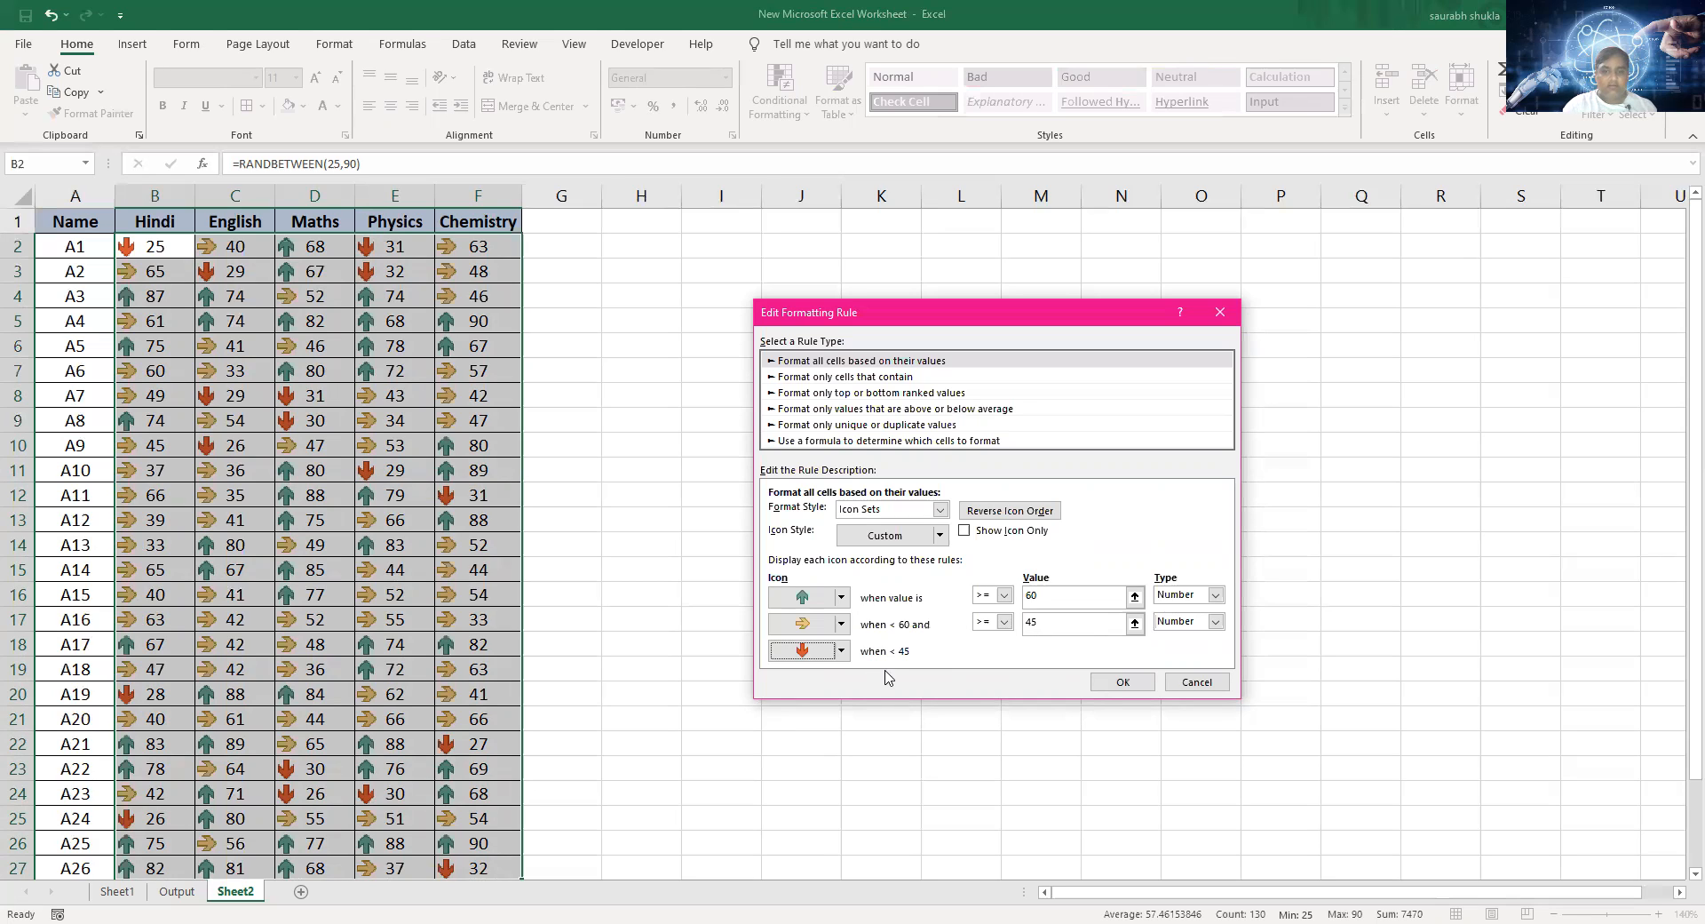
pyautogui.click(1124, 682)
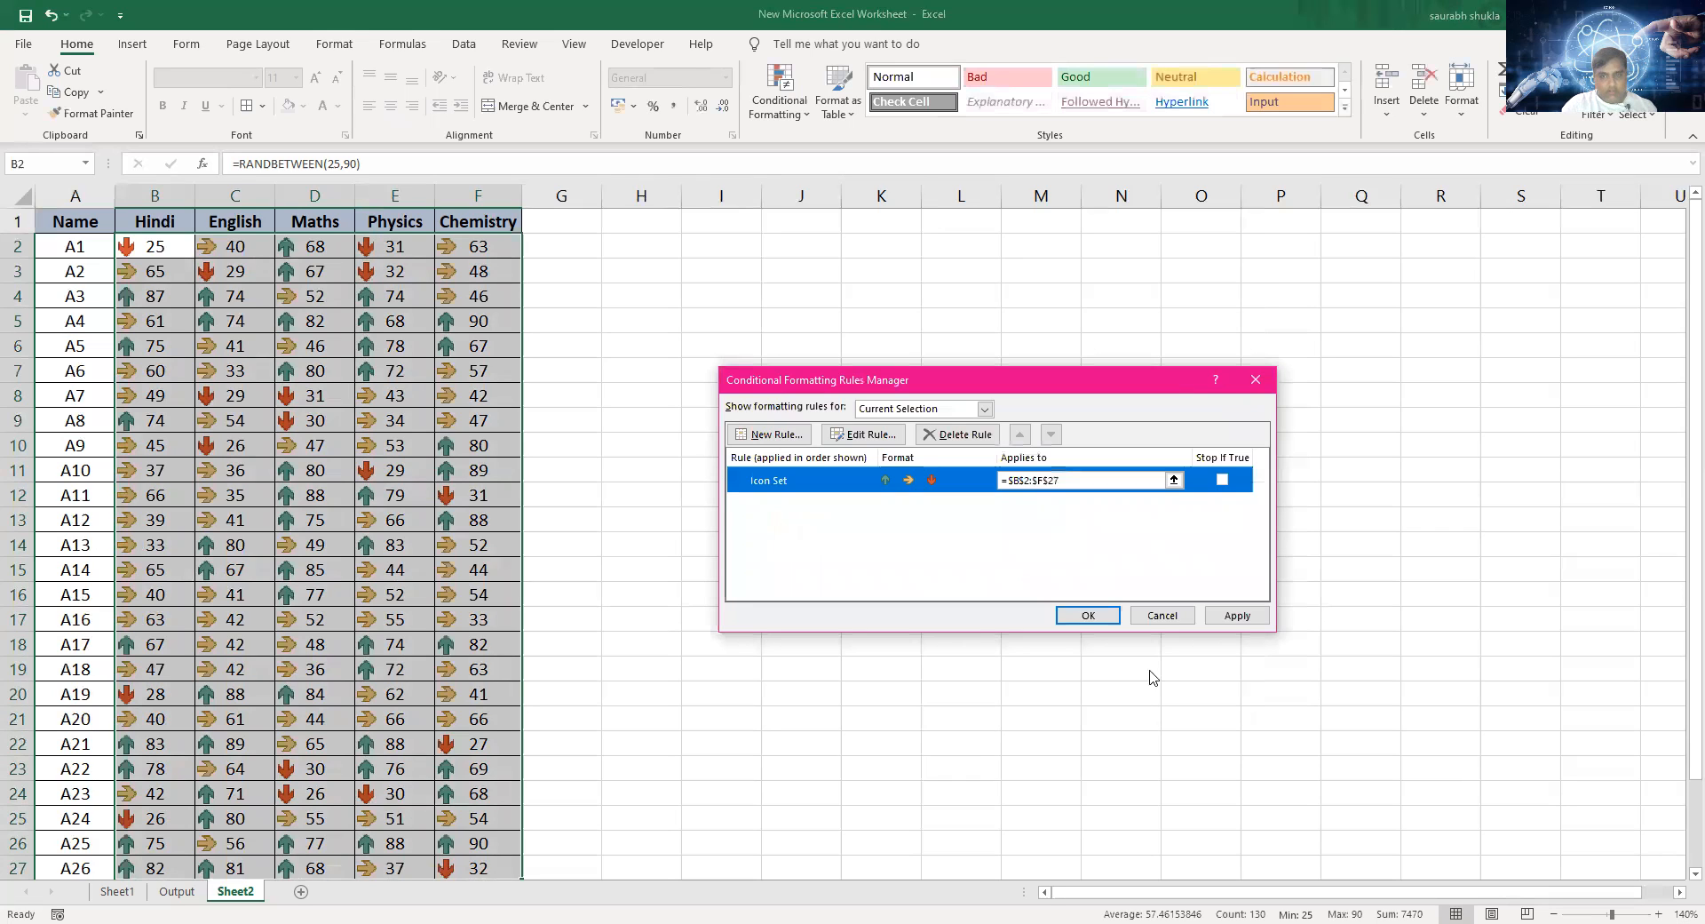
pyautogui.click(1237, 616)
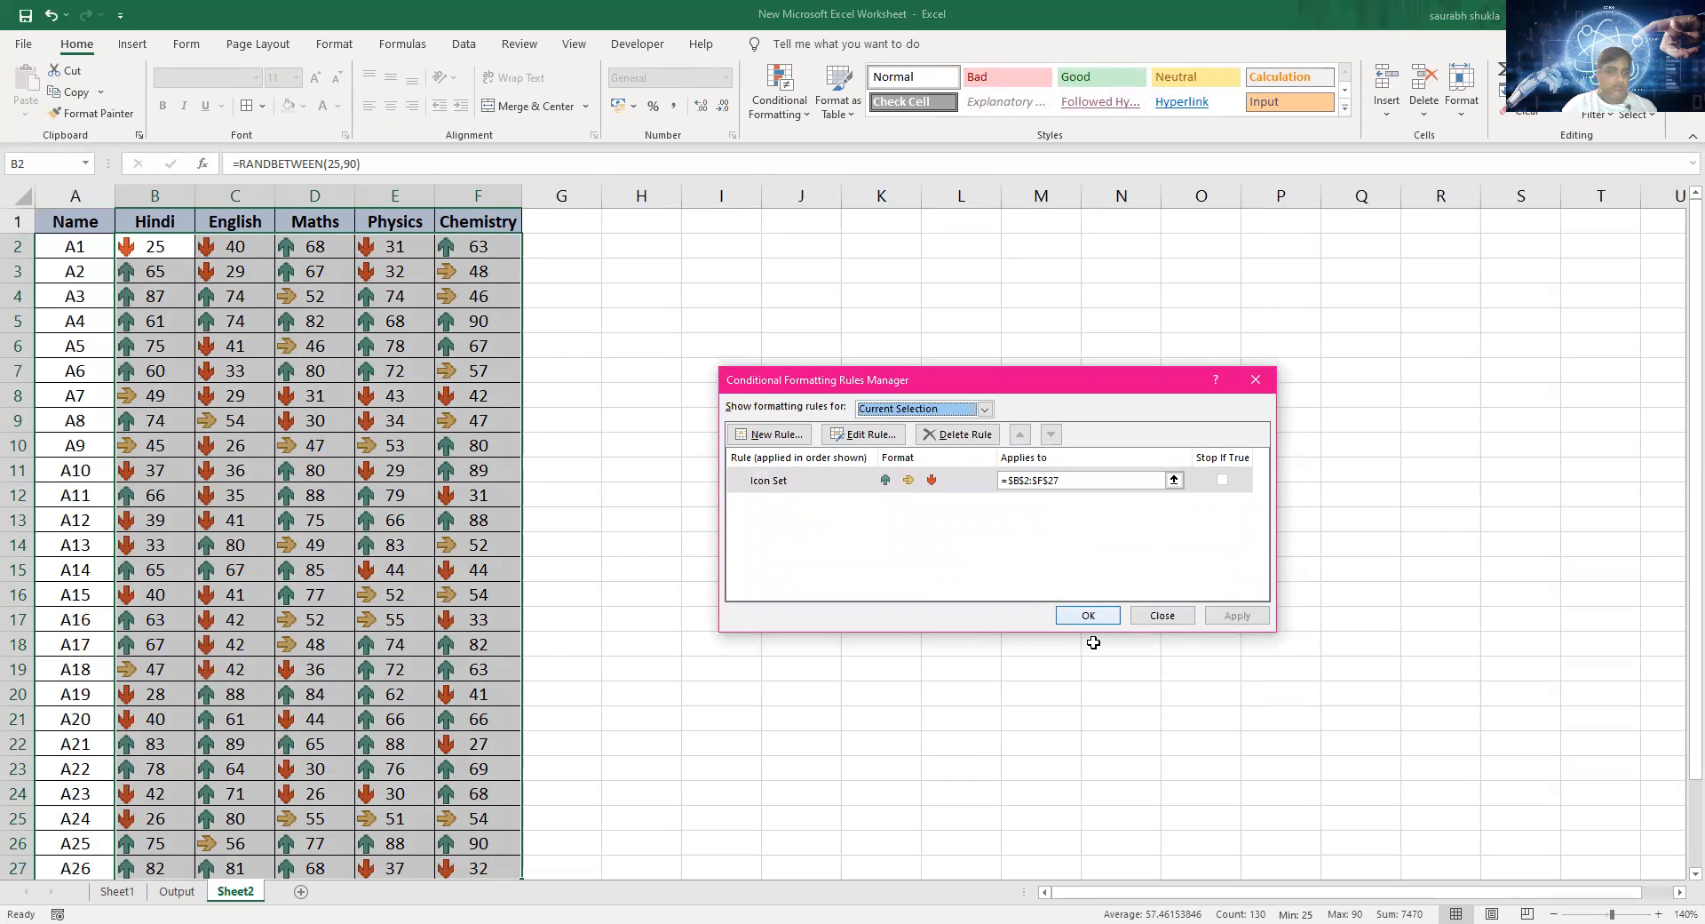
pyautogui.click(1088, 615)
pyautogui.click(342, 269)
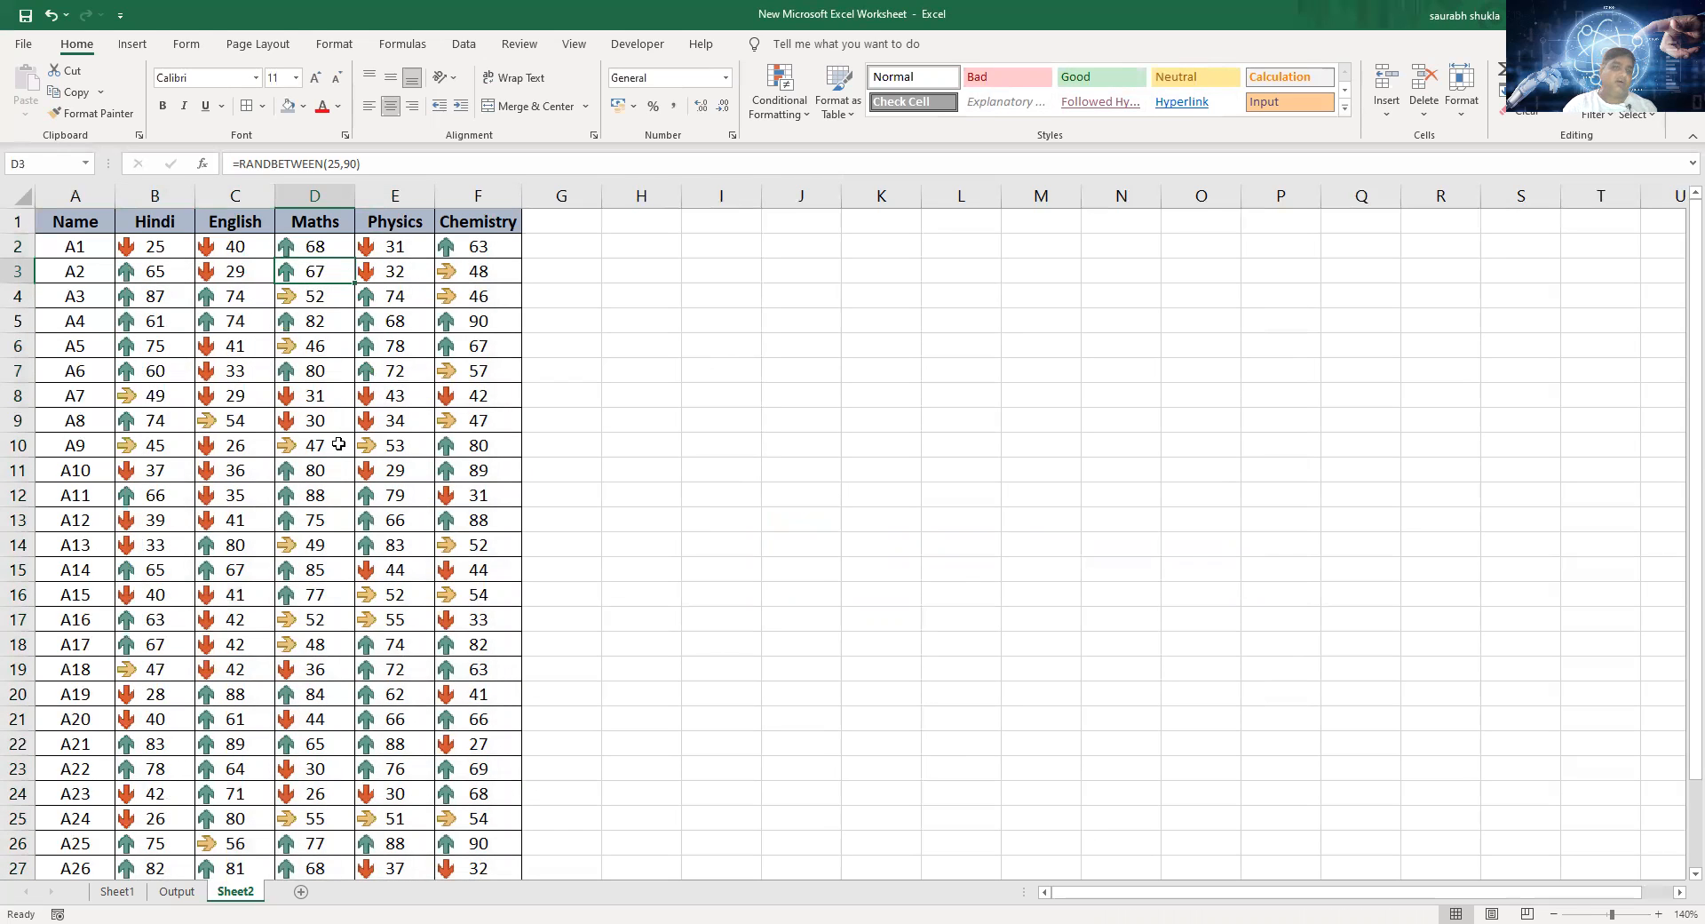
# Step: Check the conditional formatting rule that covers student A1's Hindi and English marks in the rules manager
pyautogui.moveTo(178, 246); pyautogui.dragTo(248, 245)
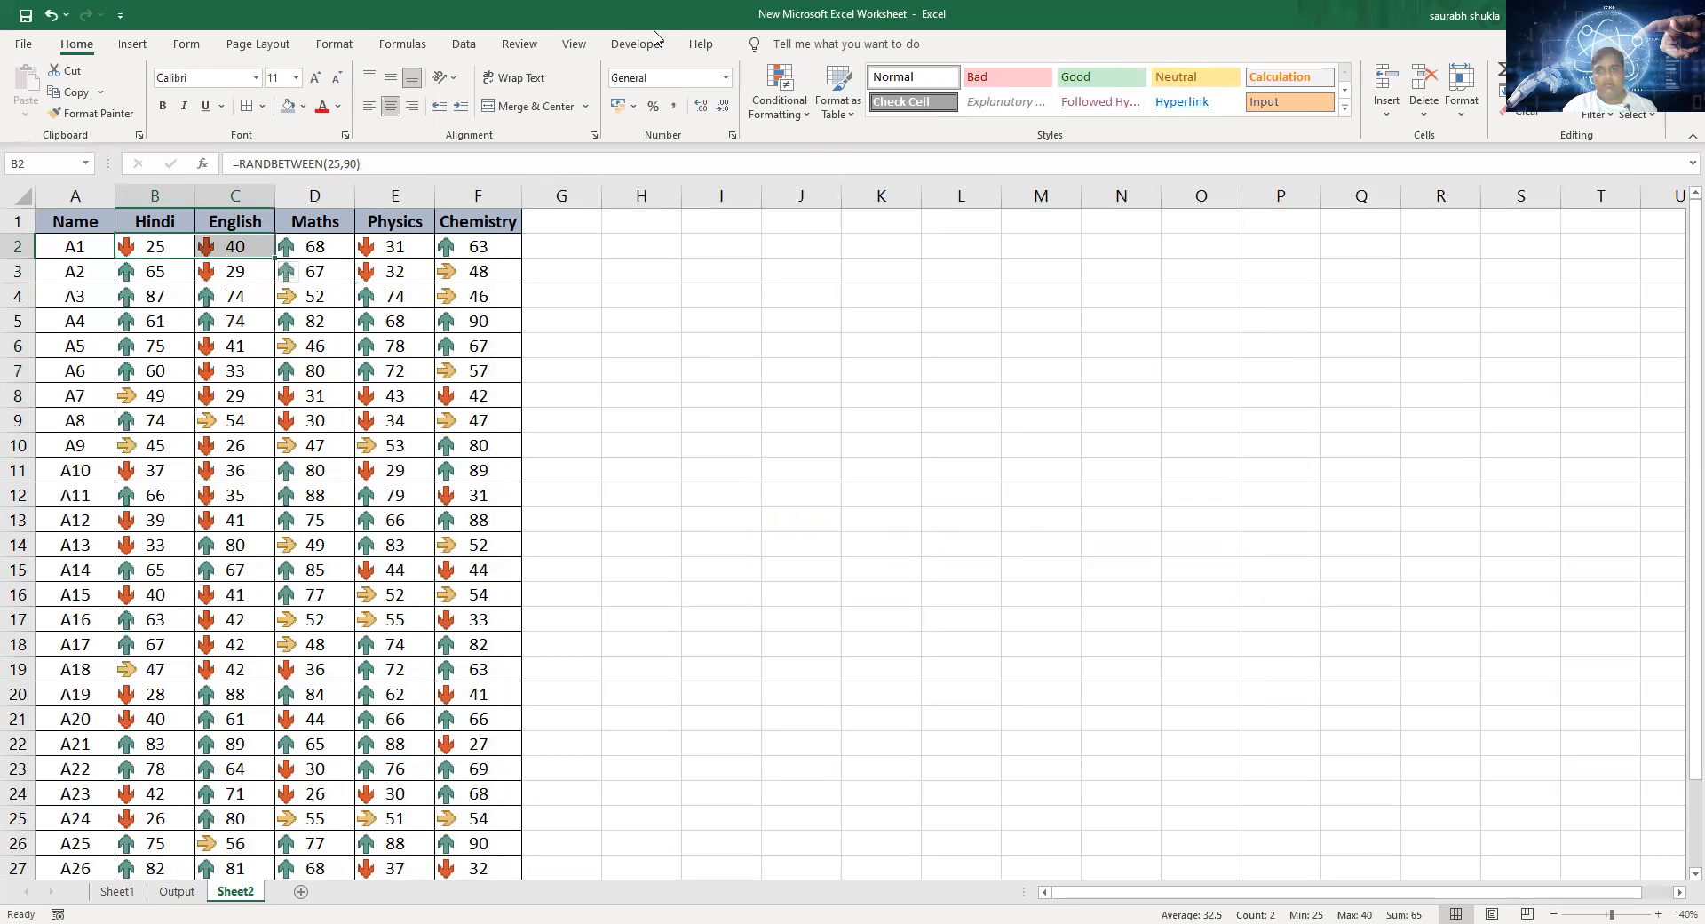
pyautogui.click(808, 122)
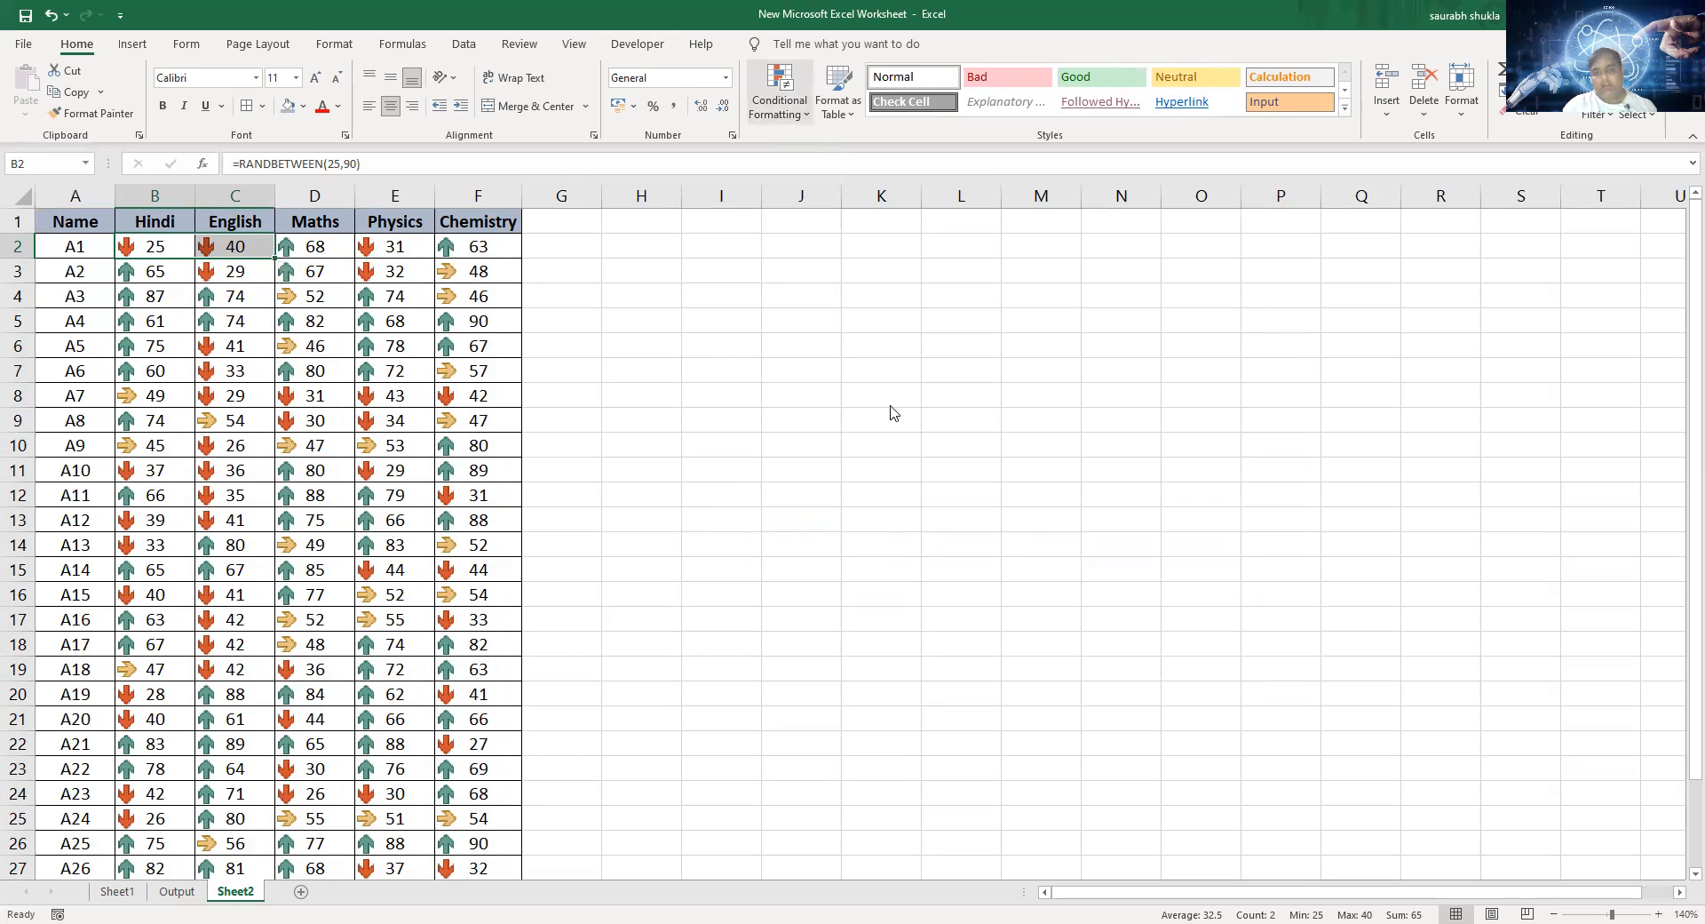
pyautogui.click(885, 410)
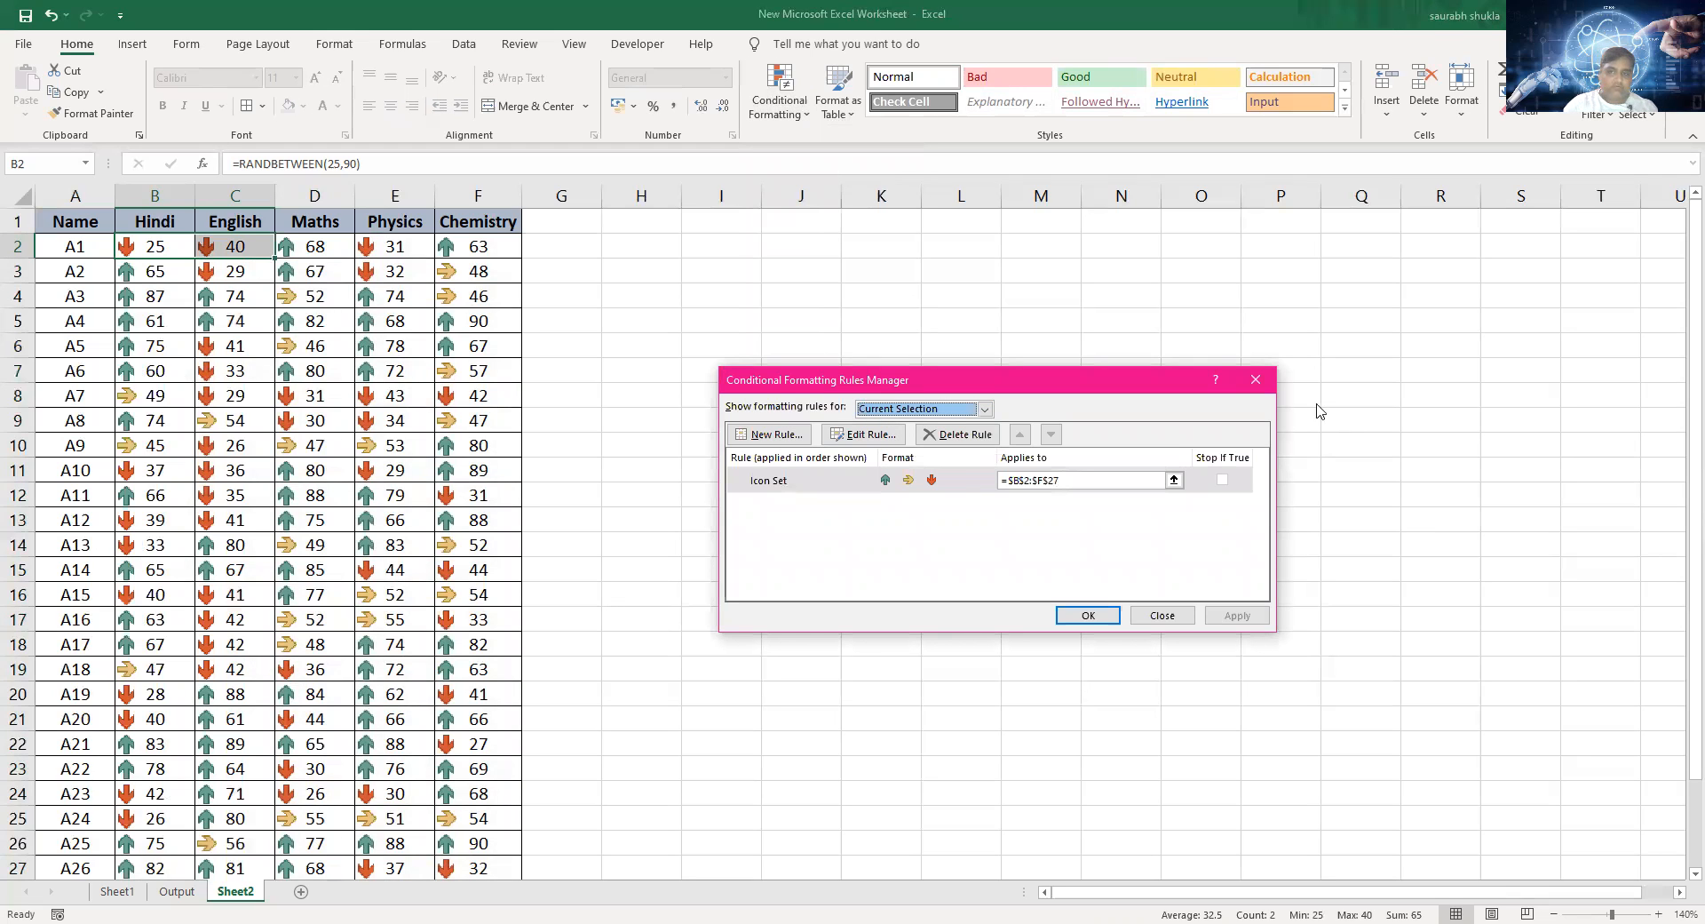
pyautogui.click(1255, 379)
# Step: Clear the conditional formatting rules from all subject marks in B2:F27
pyautogui.moveTo(160, 249); pyautogui.dragTo(448, 866)
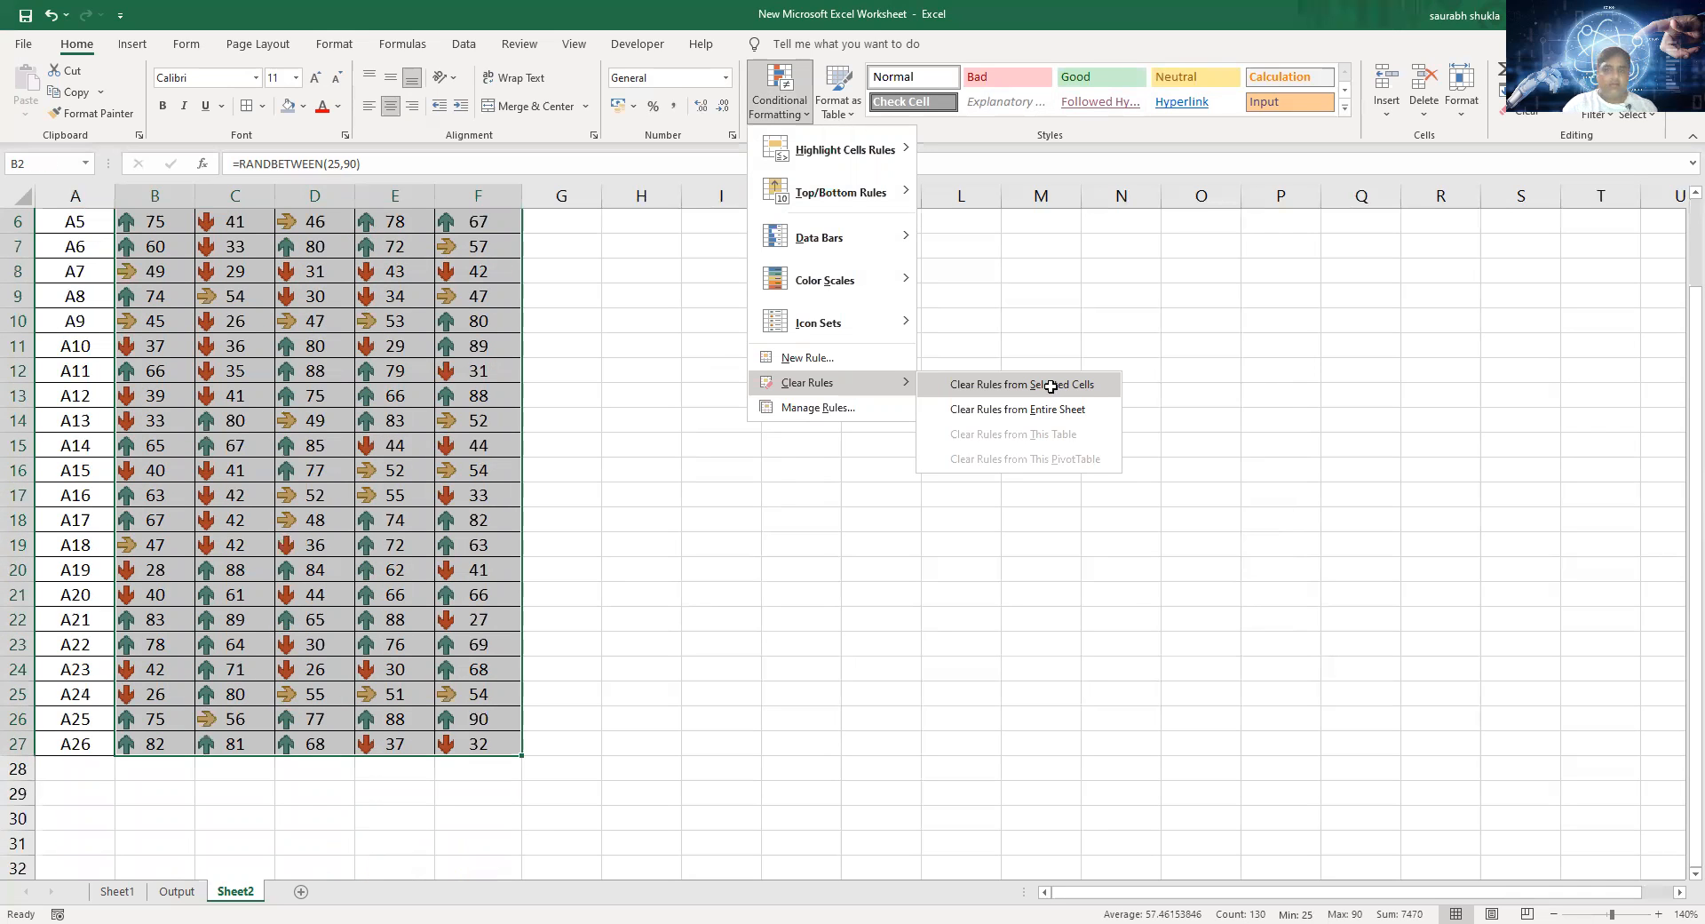
pyautogui.click(1052, 386)
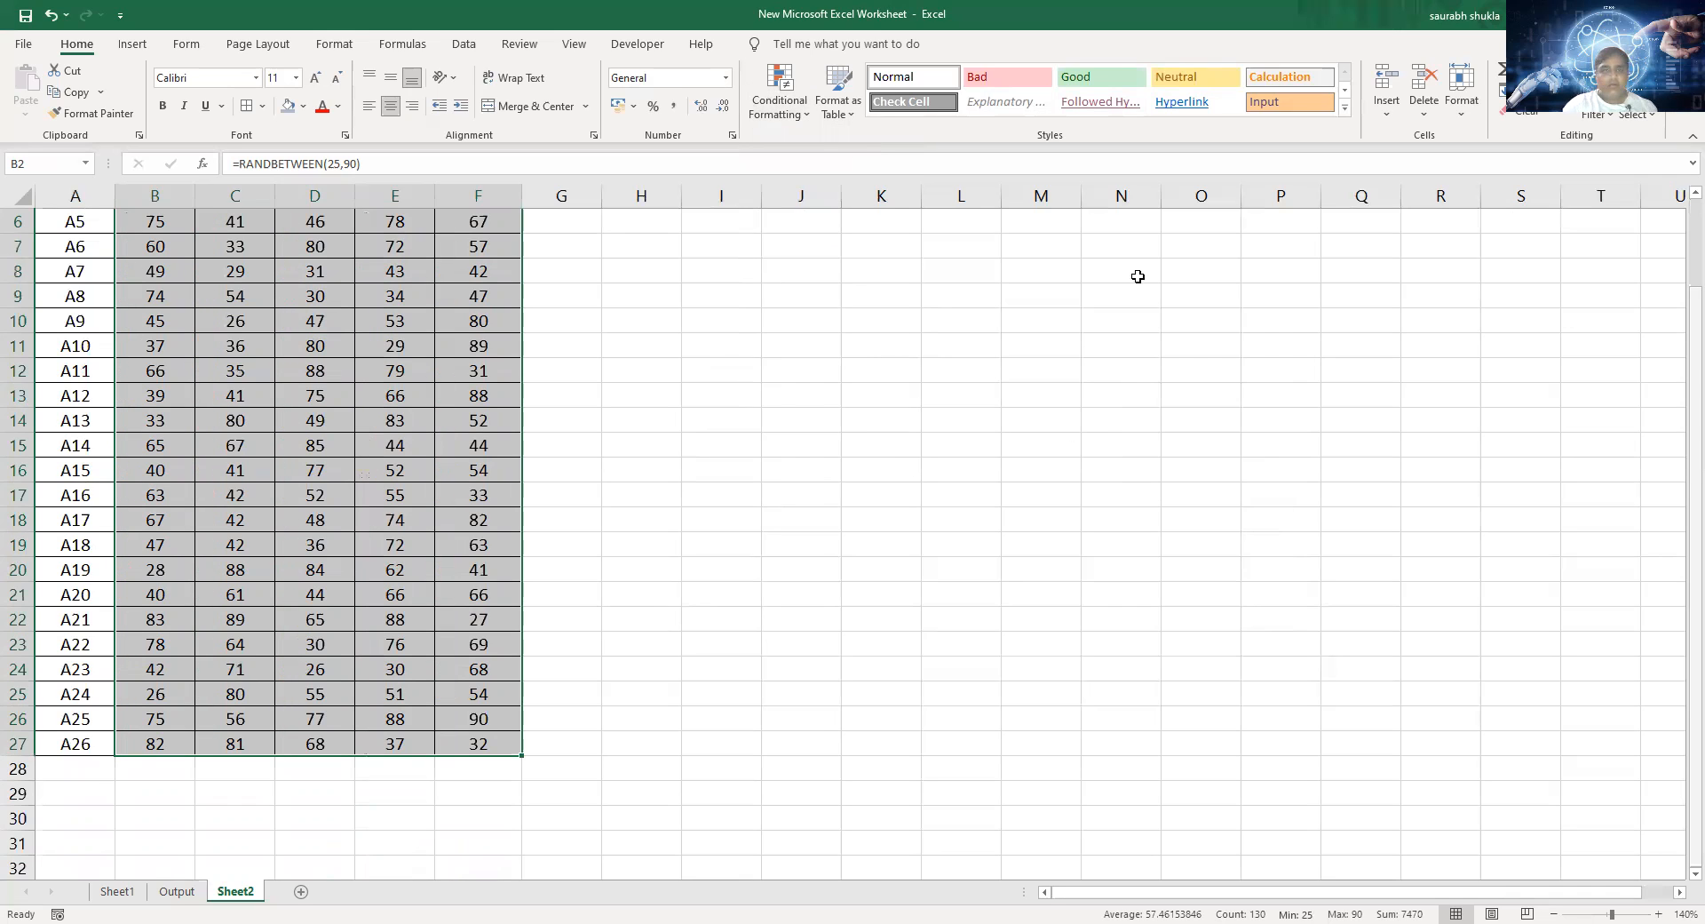
pyautogui.scroll(2, 639, 280)
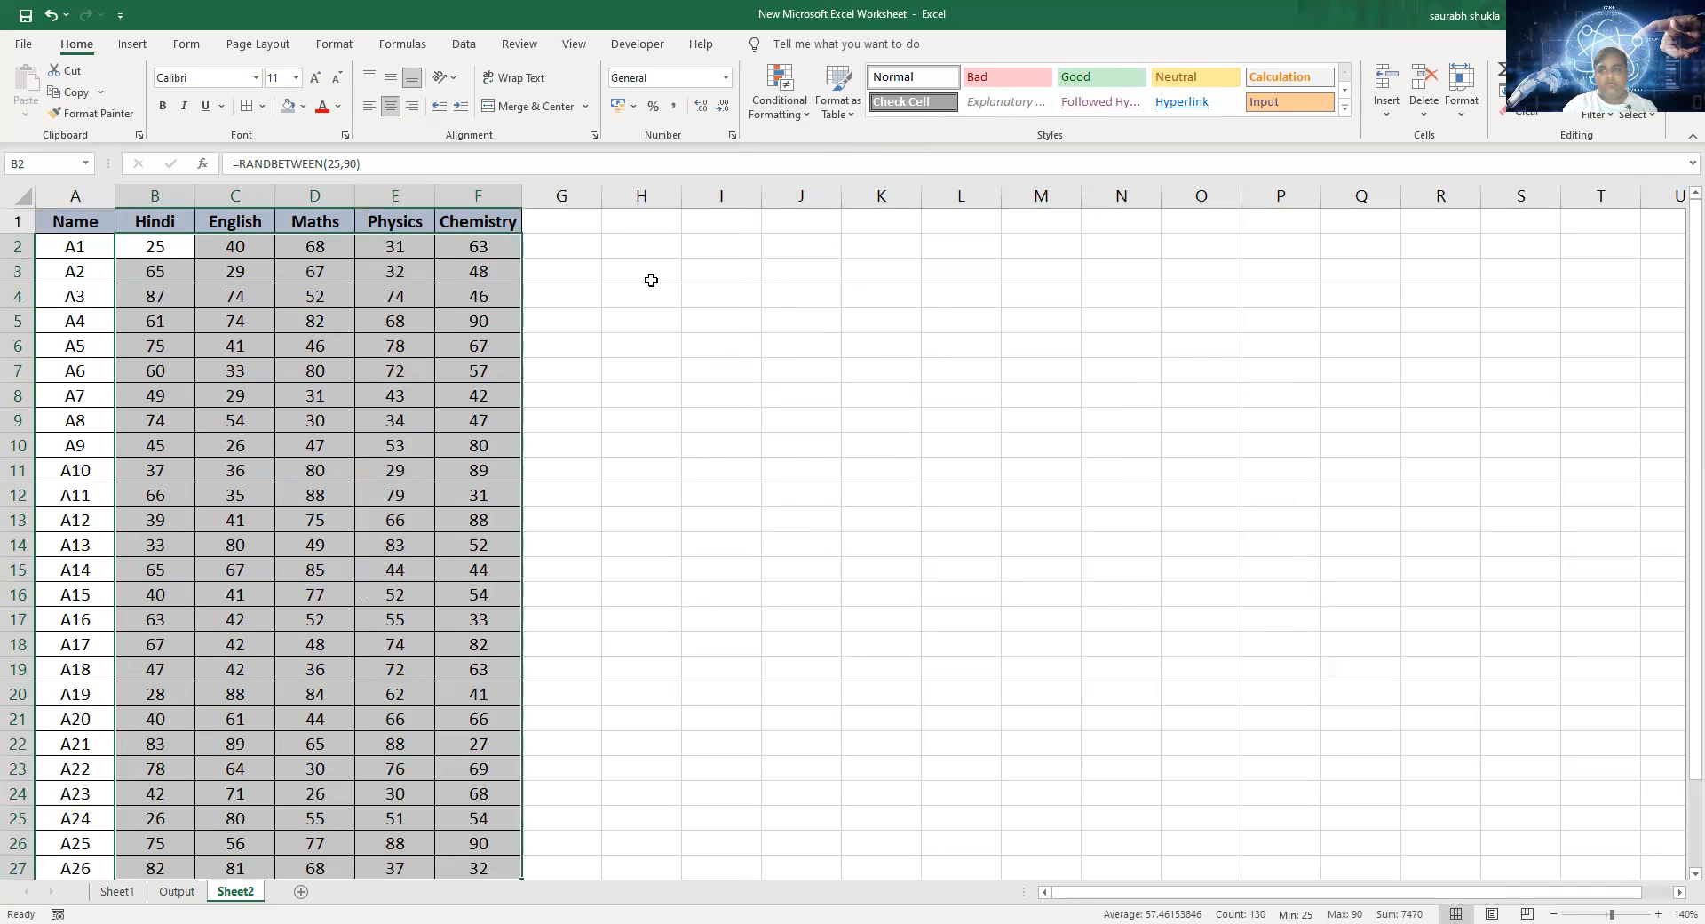
# Step: Apply the Red - White - Blue Color Scale to the selected marks
pyautogui.click(786, 109)
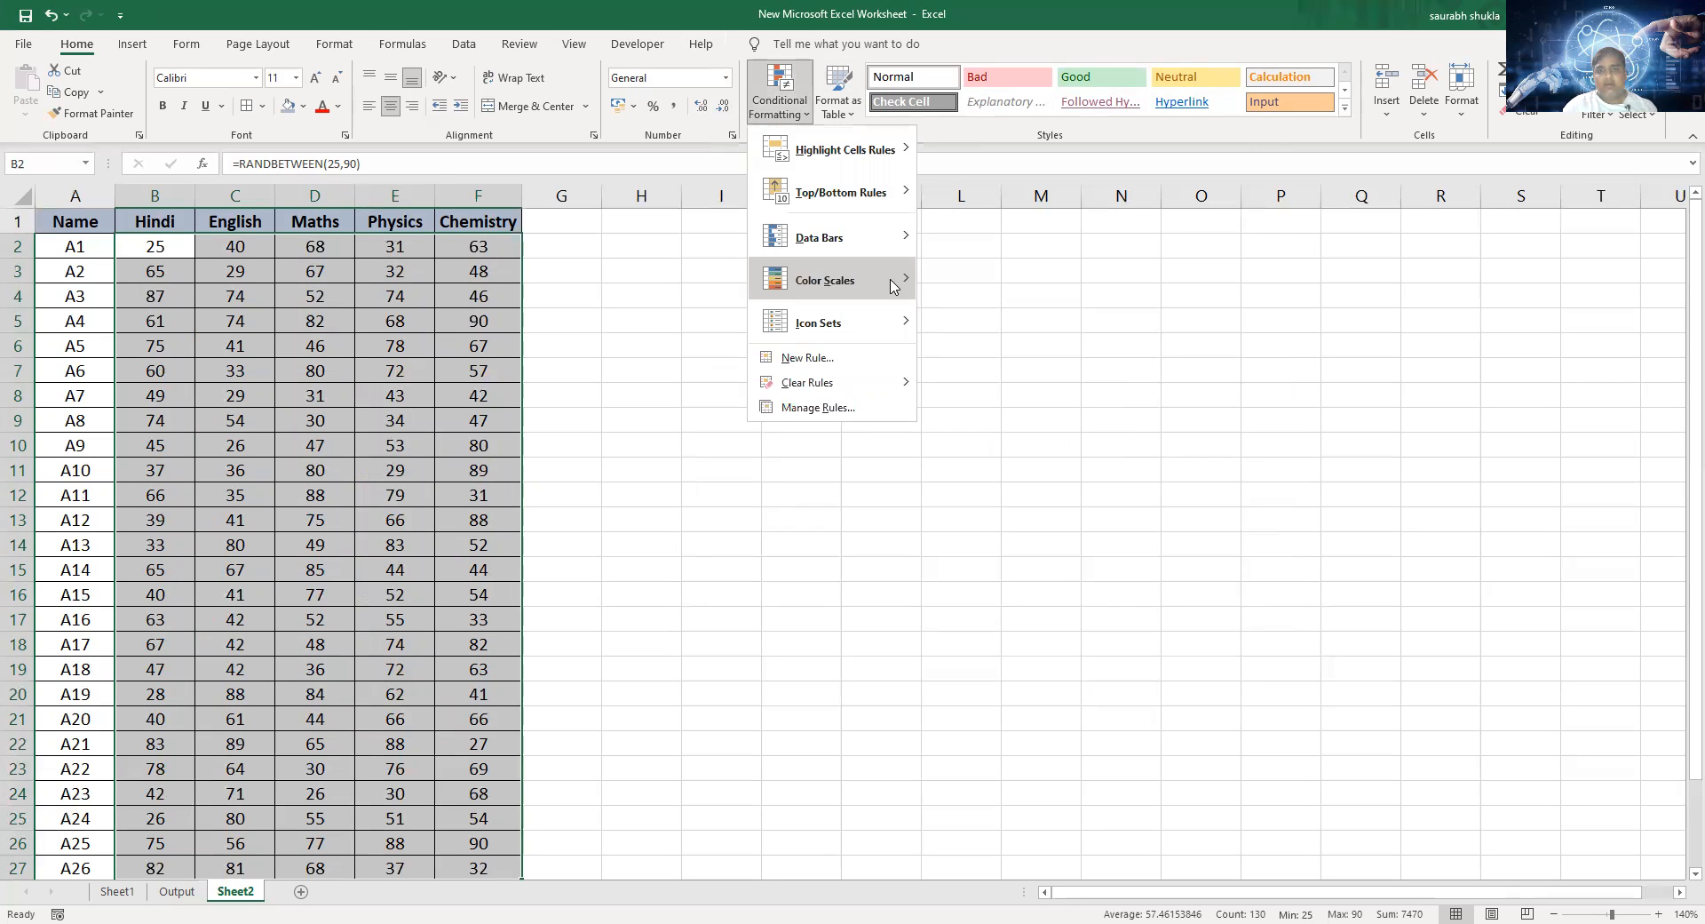
pyautogui.moveTo(894, 286)
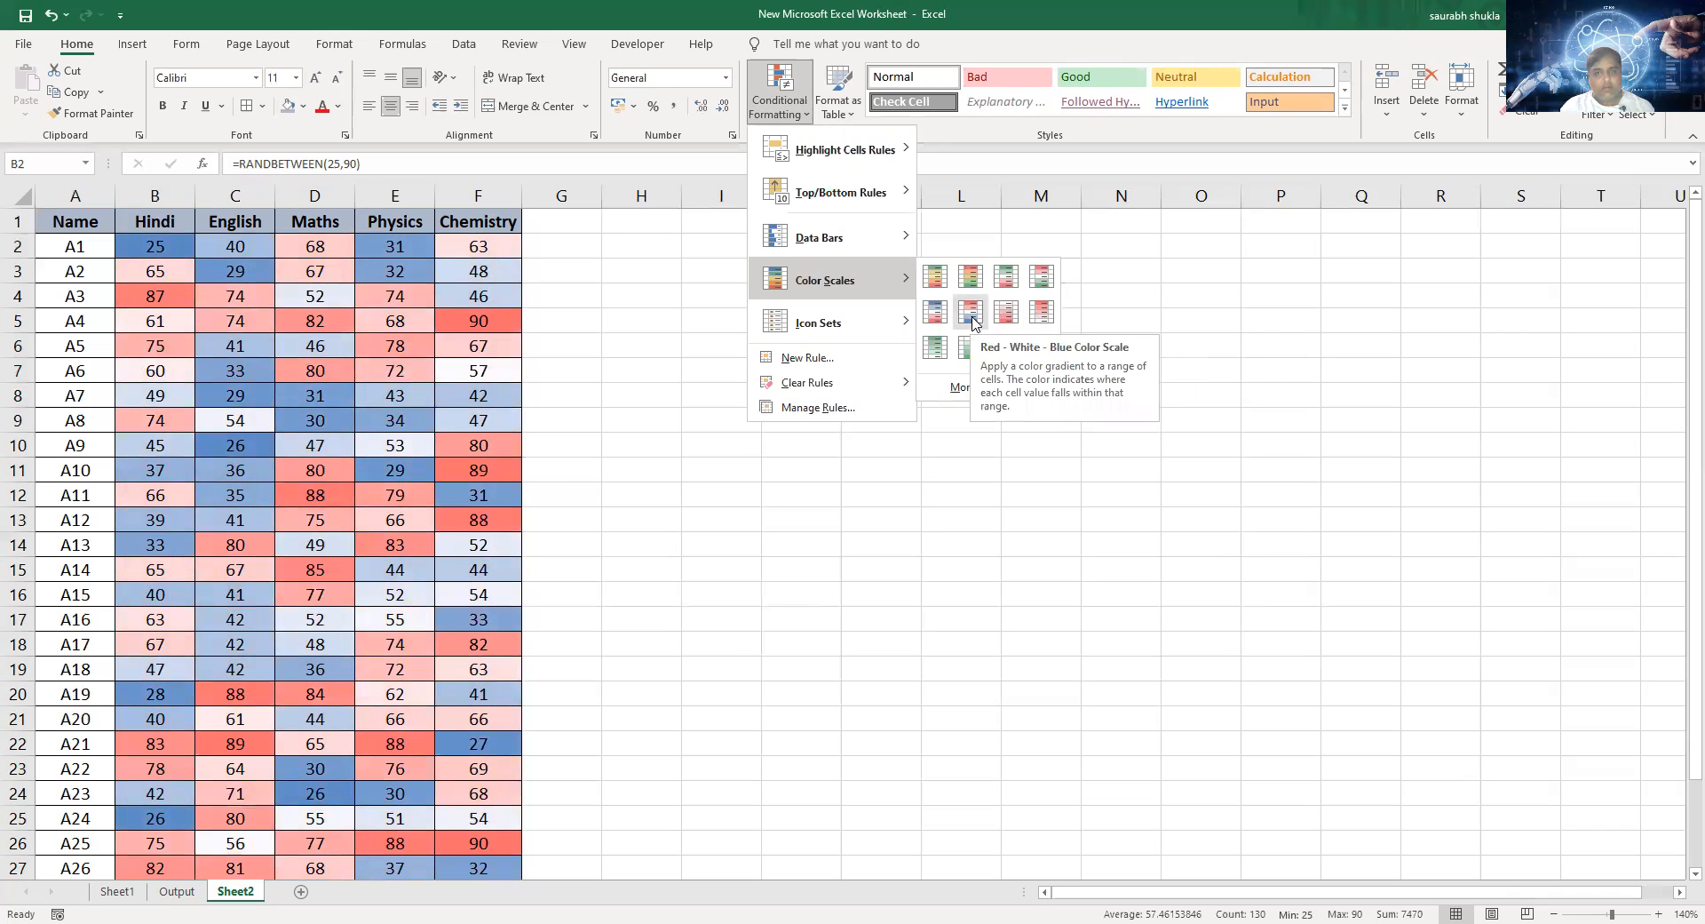
pyautogui.click(972, 317)
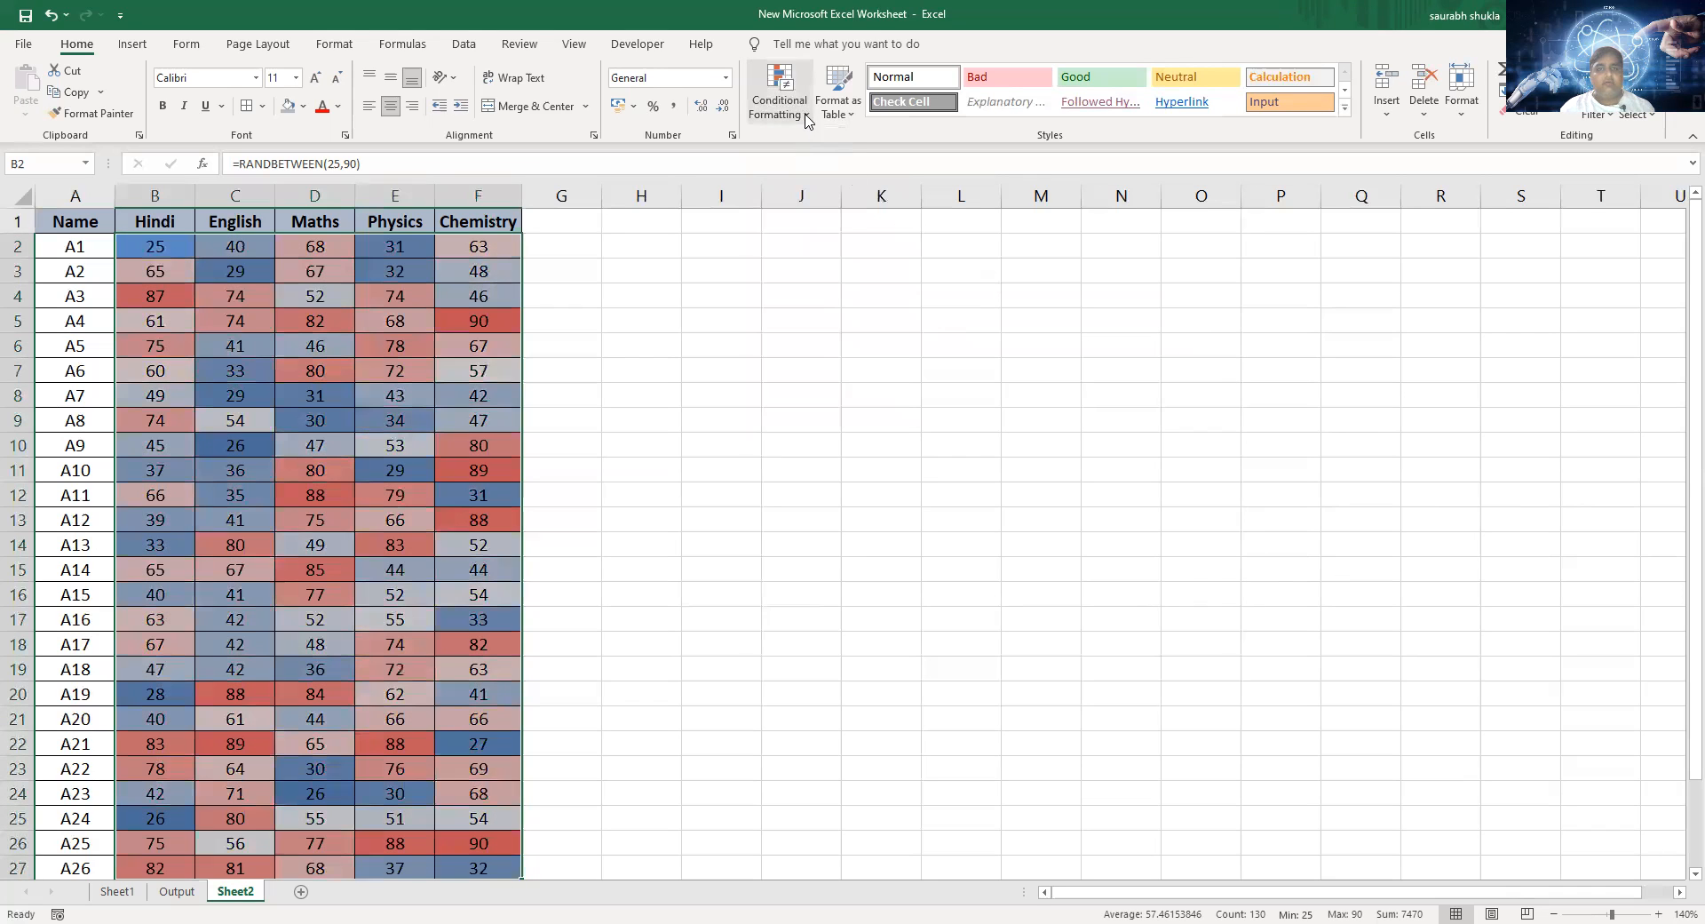
# Step: Review the minimum, midpoint and maximum settings of the marks' graded color scale rule without changing them
pyautogui.click(810, 401)
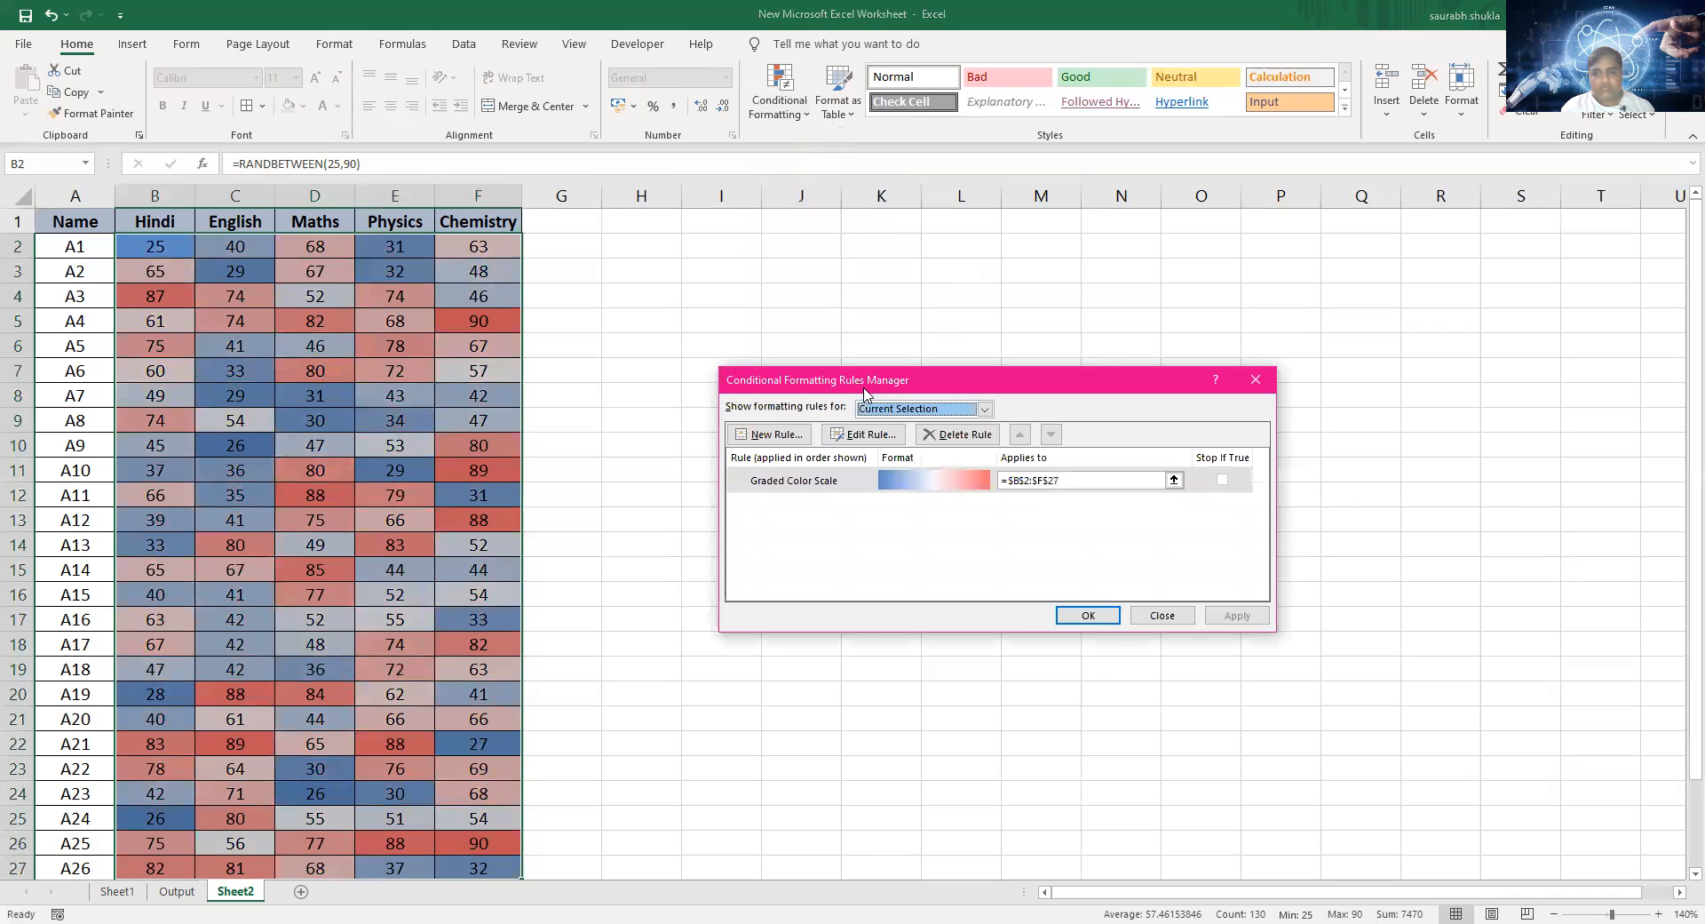
pyautogui.click(873, 439)
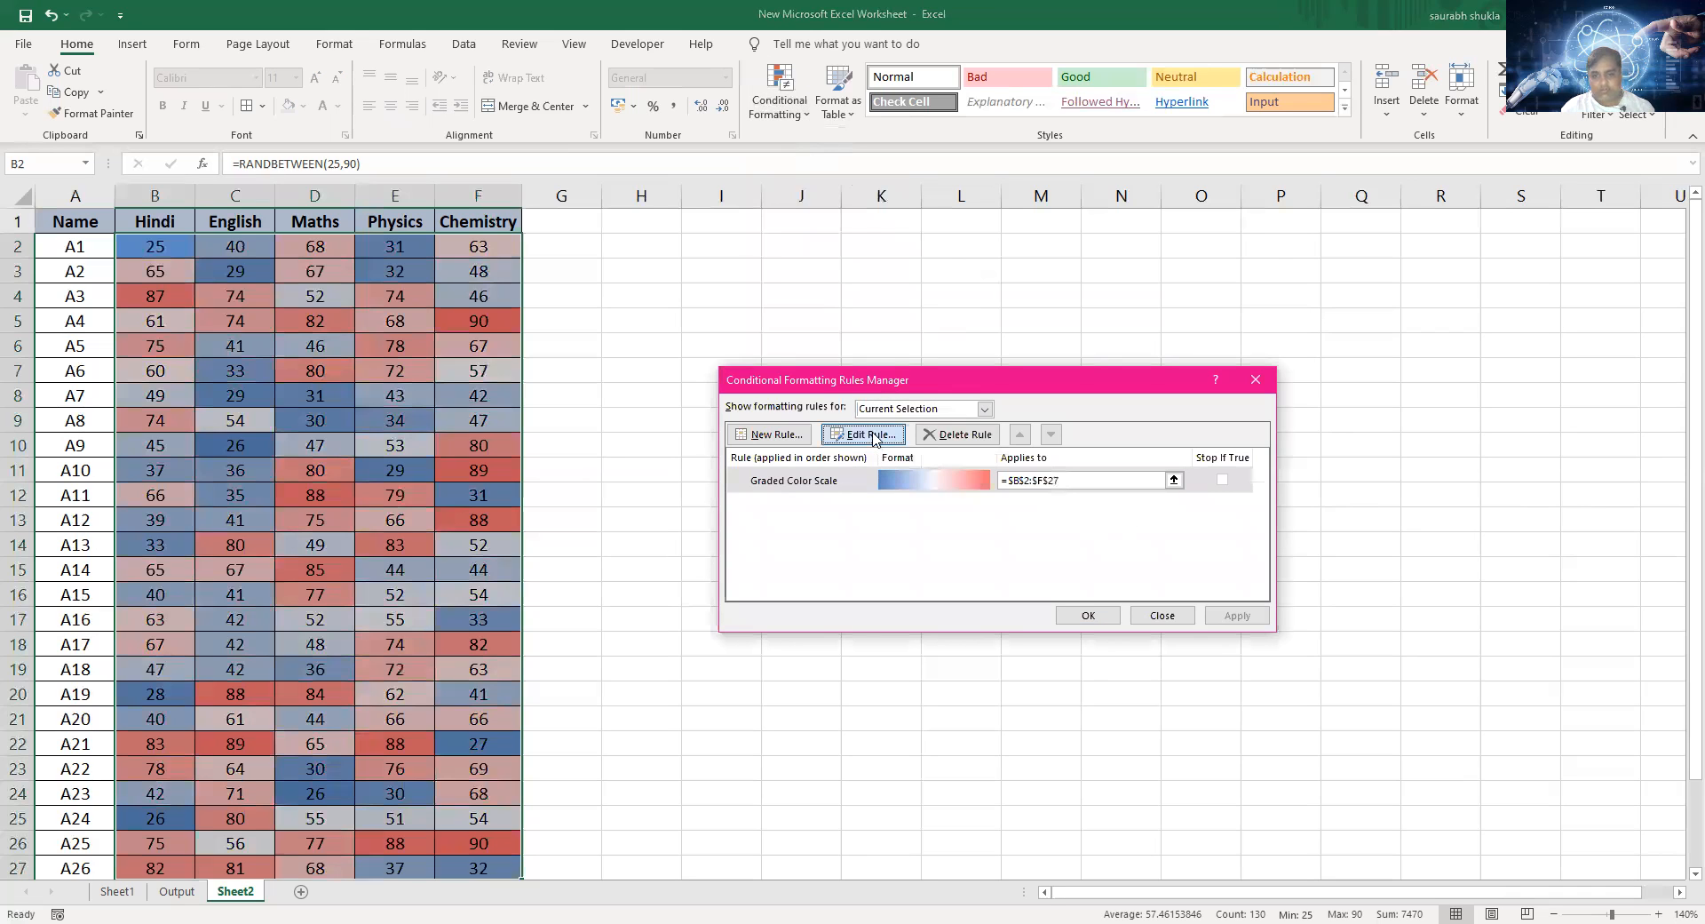
pyautogui.click(873, 440)
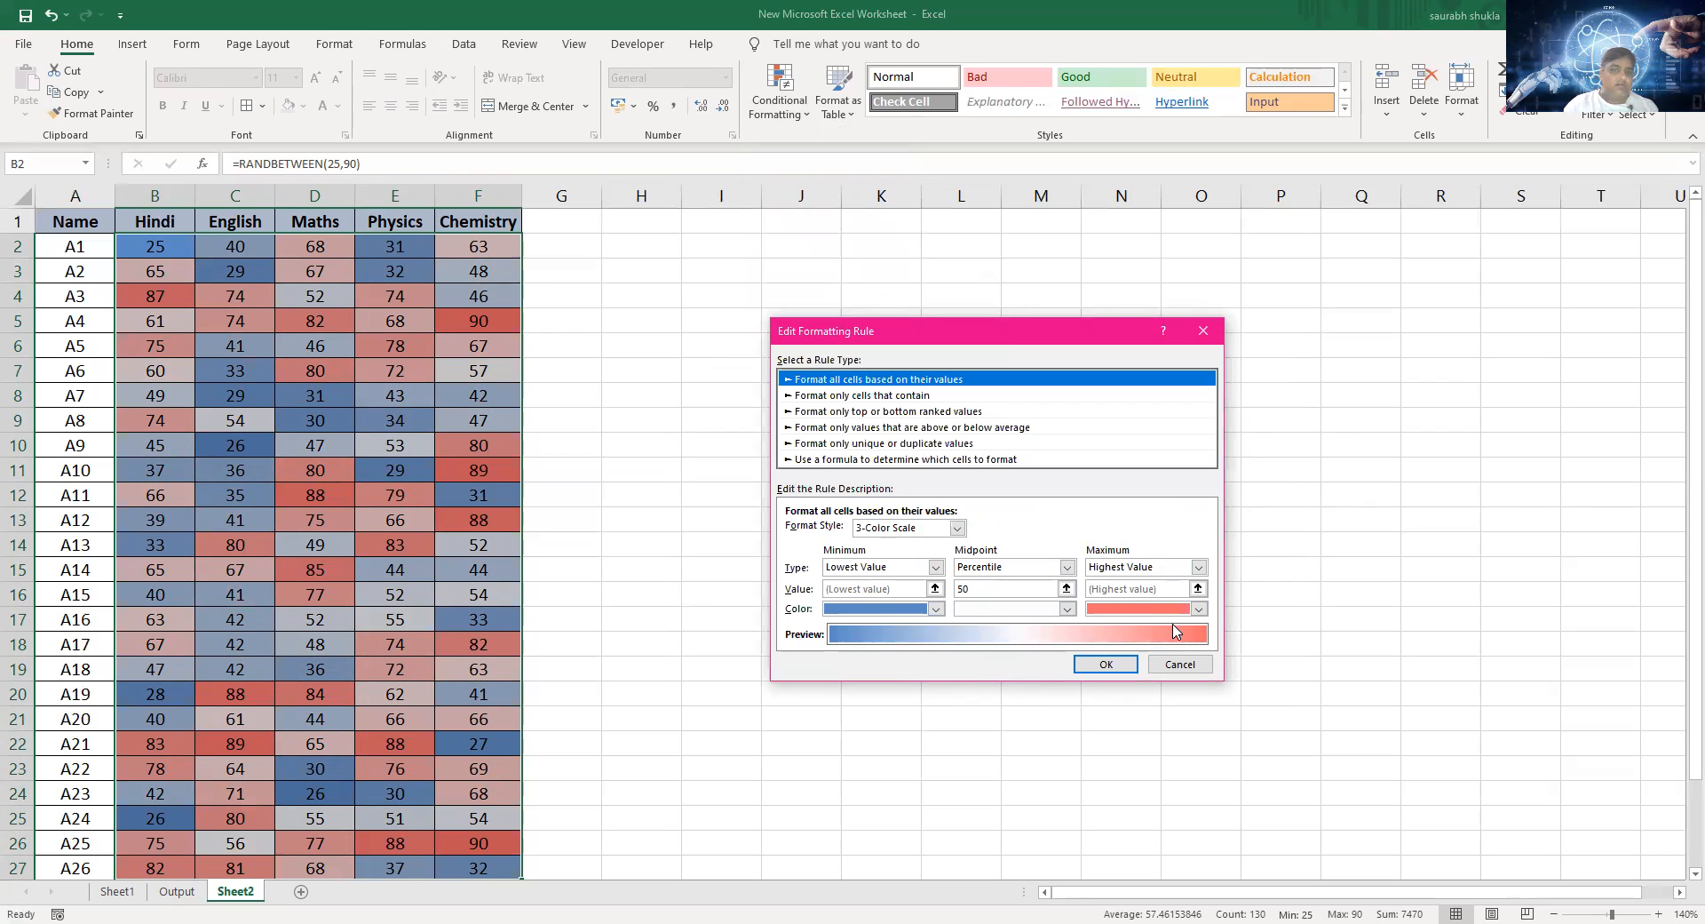
pyautogui.click(1204, 333)
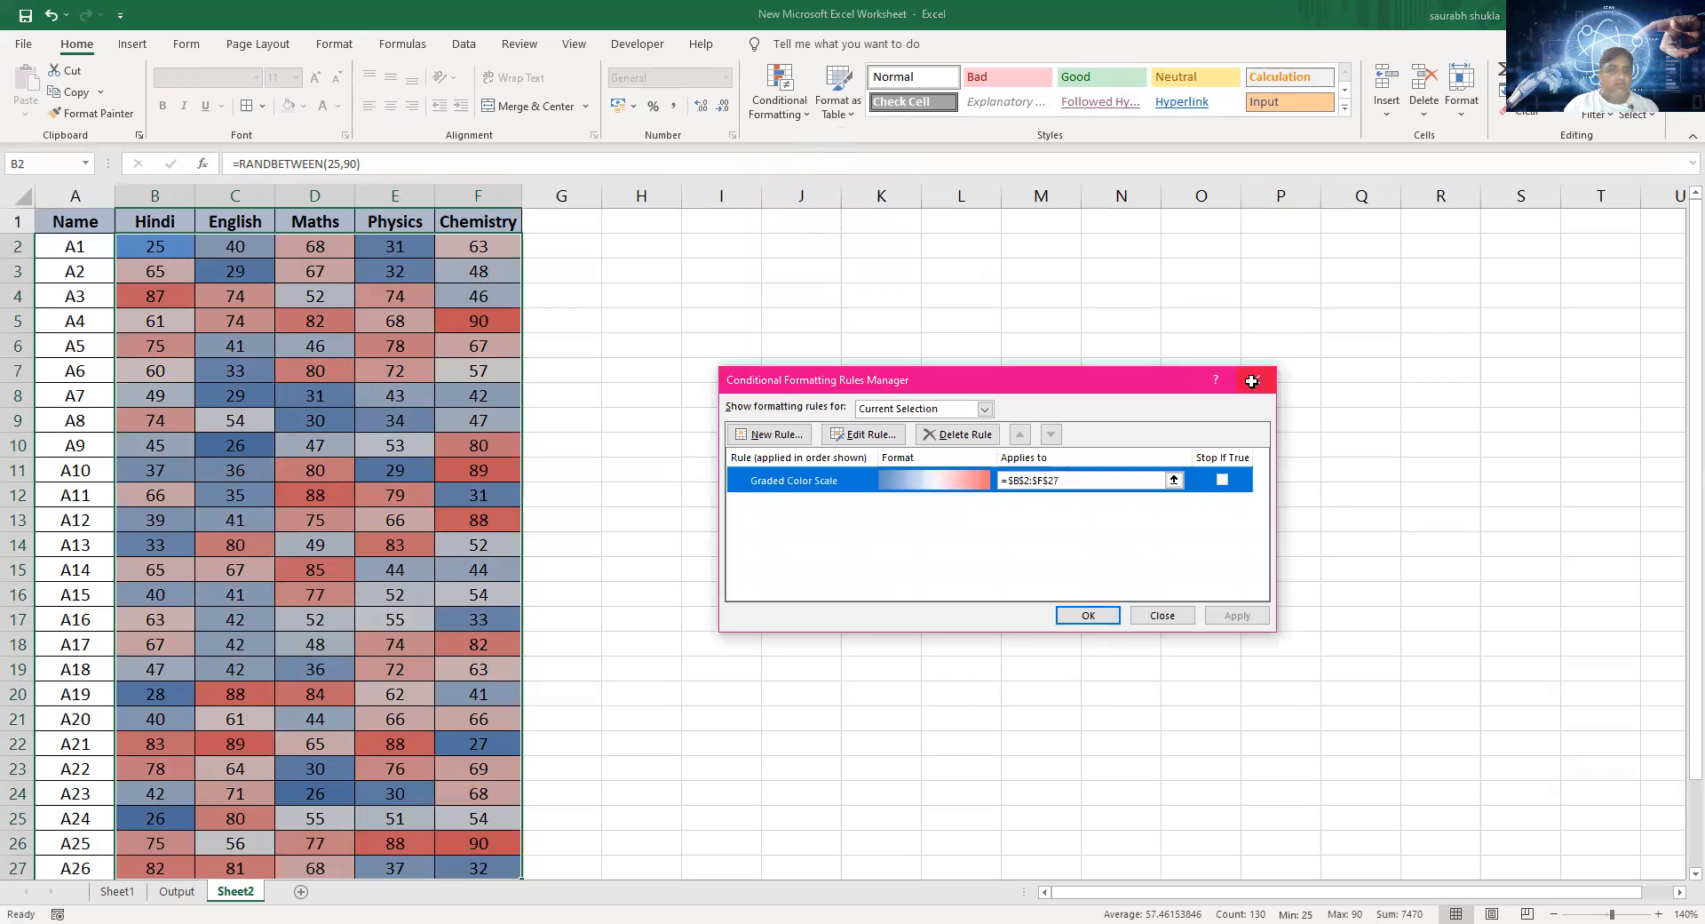
pyautogui.click(1254, 382)
# Step: Compare the red, white and blue shading with high, middle and low marks across the student table
pyautogui.click(677, 361)
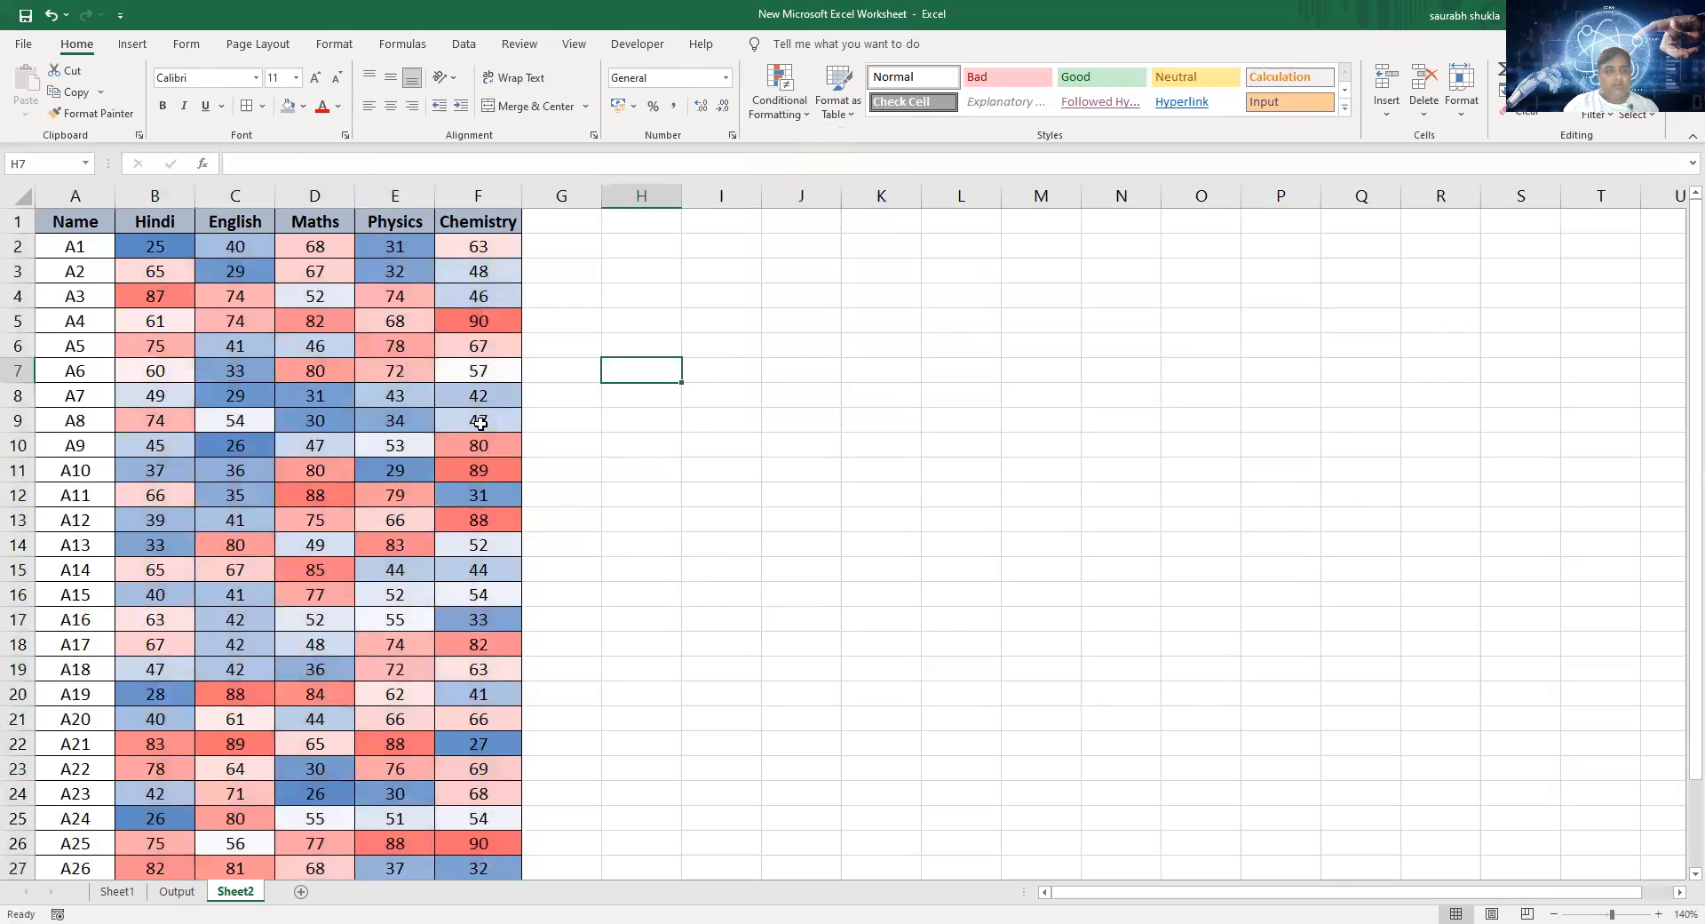
pyautogui.click(502, 329)
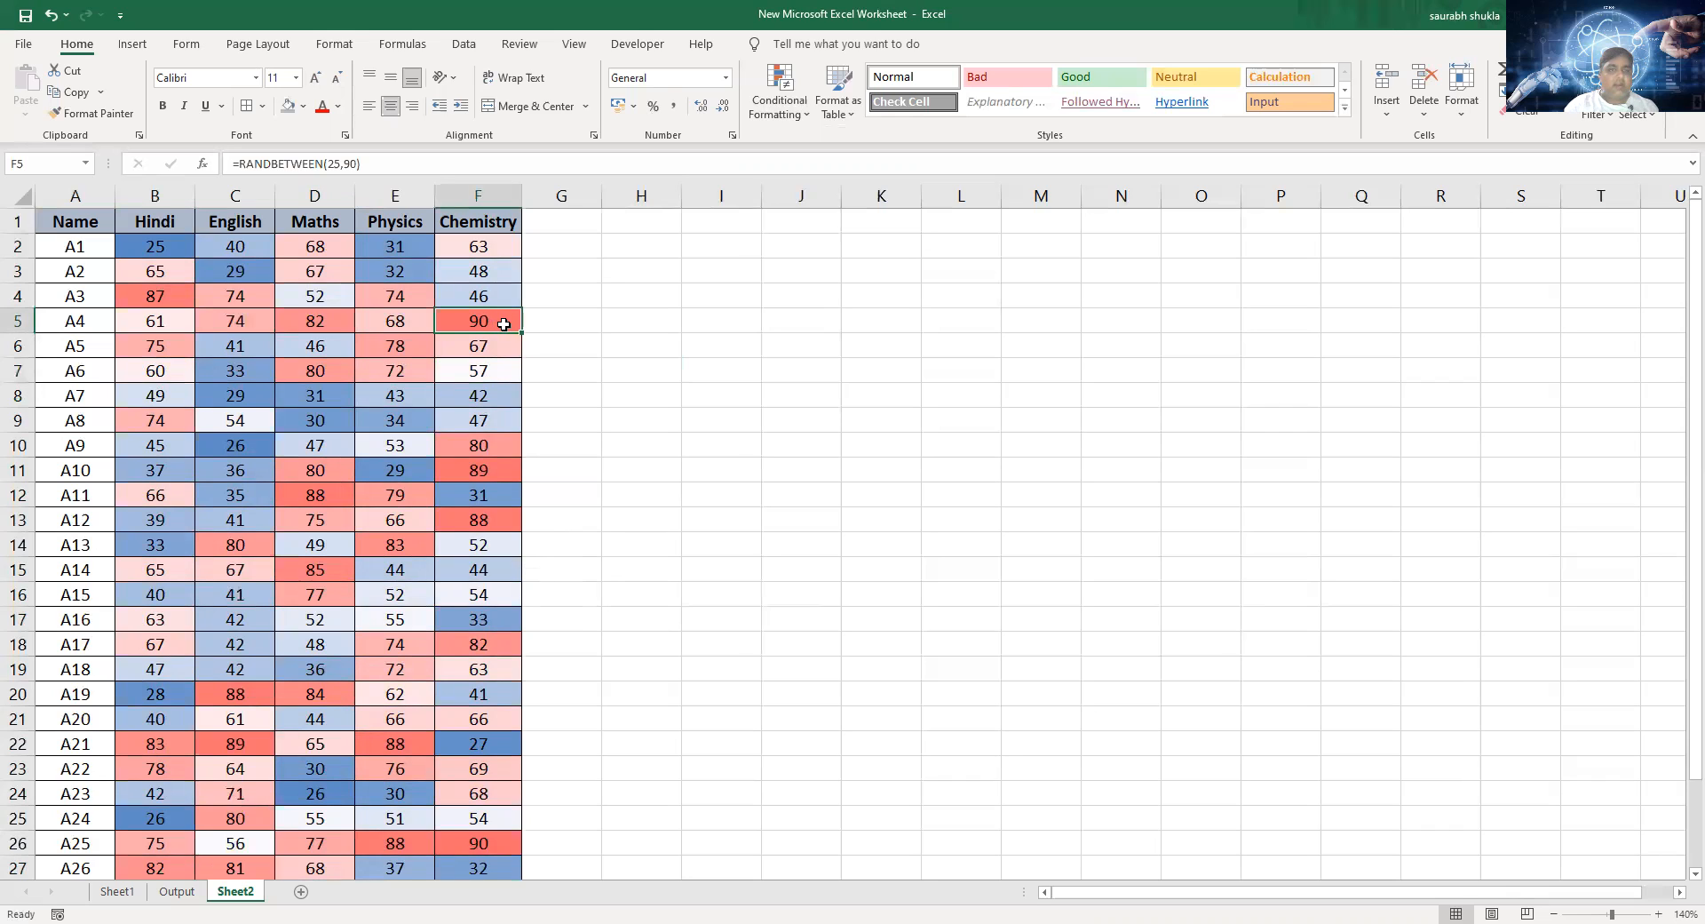
pyautogui.click(157, 294)
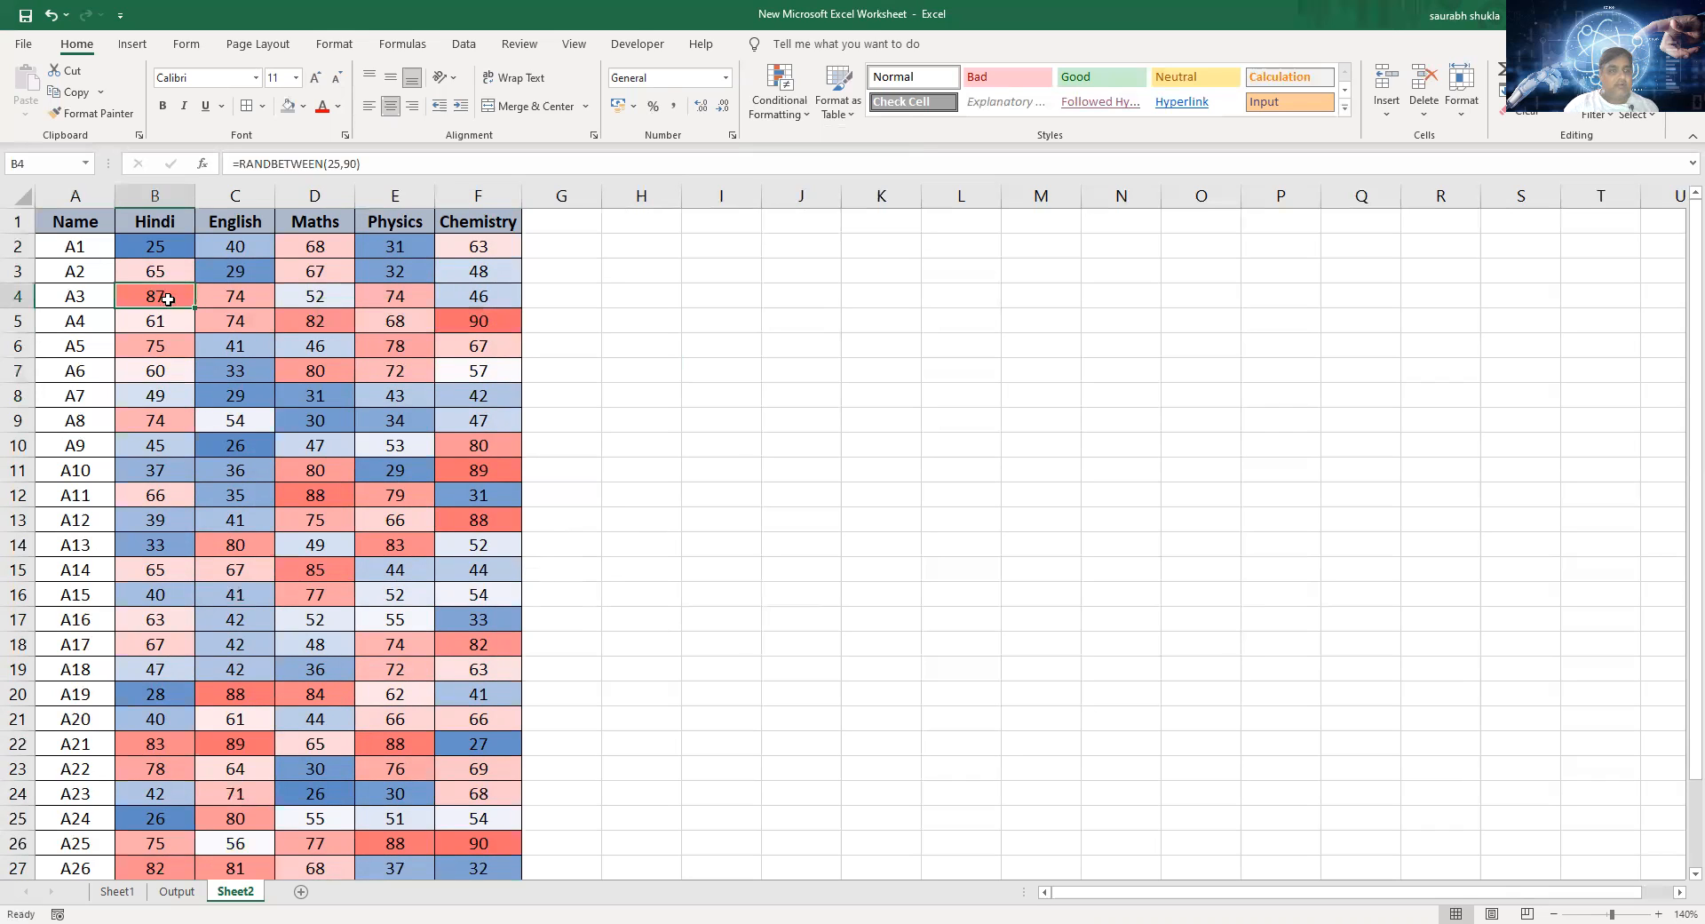
pyautogui.click(494, 445)
pyautogui.click(500, 472)
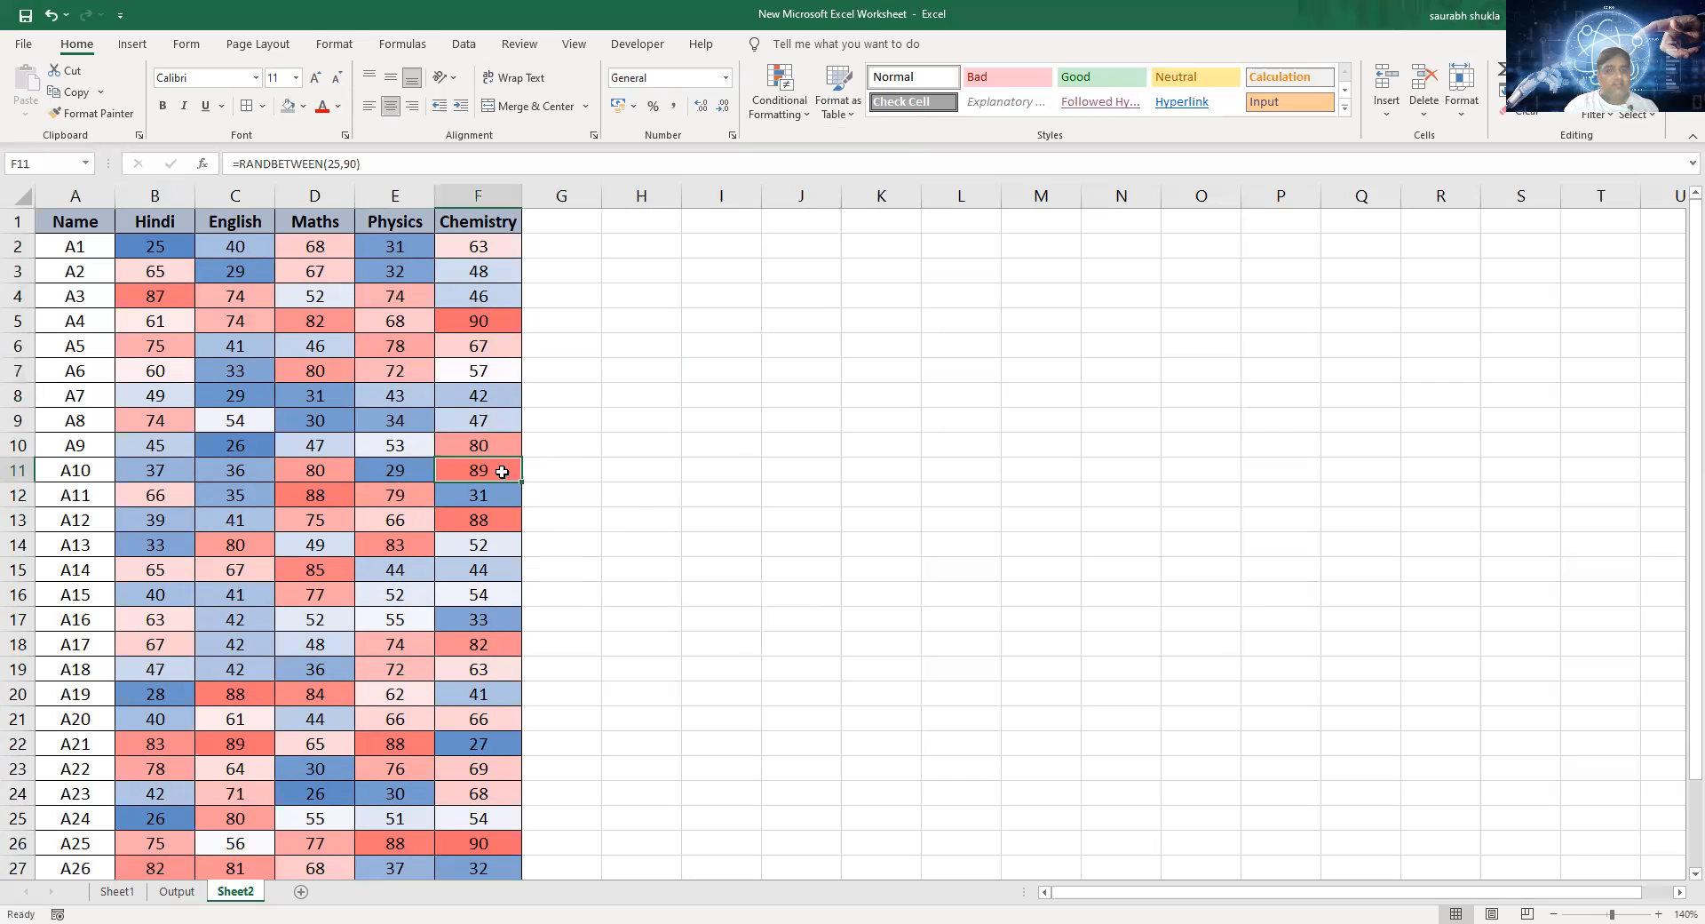
pyautogui.click(405, 473)
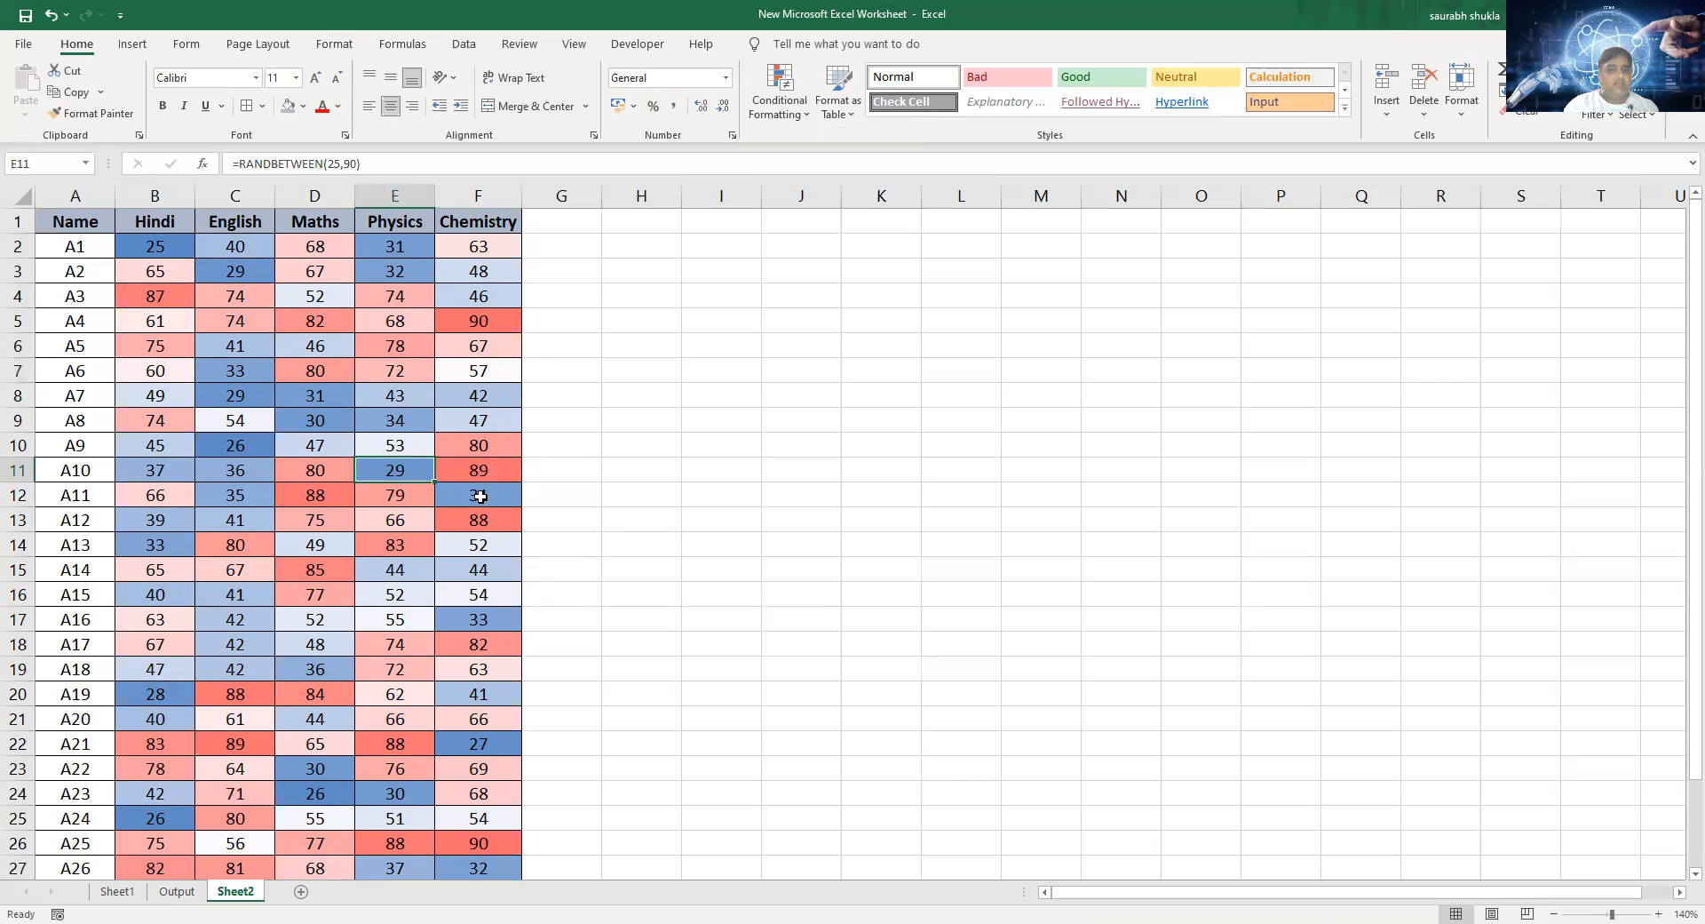
pyautogui.click(403, 445)
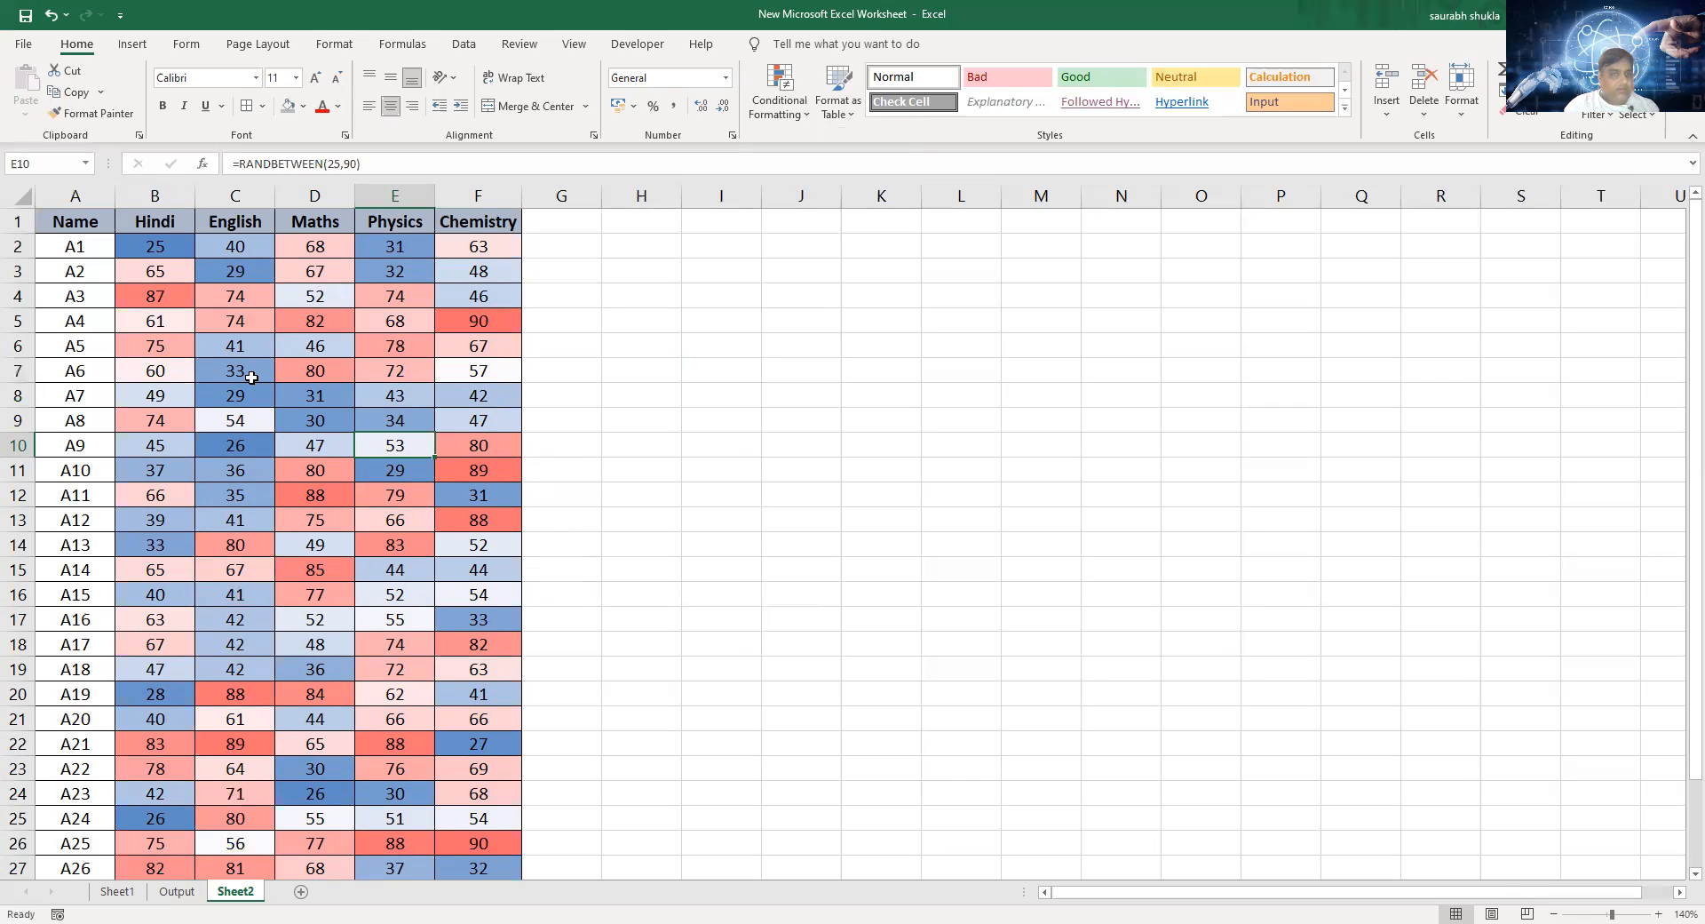
pyautogui.scroll(-4, 461, 395)
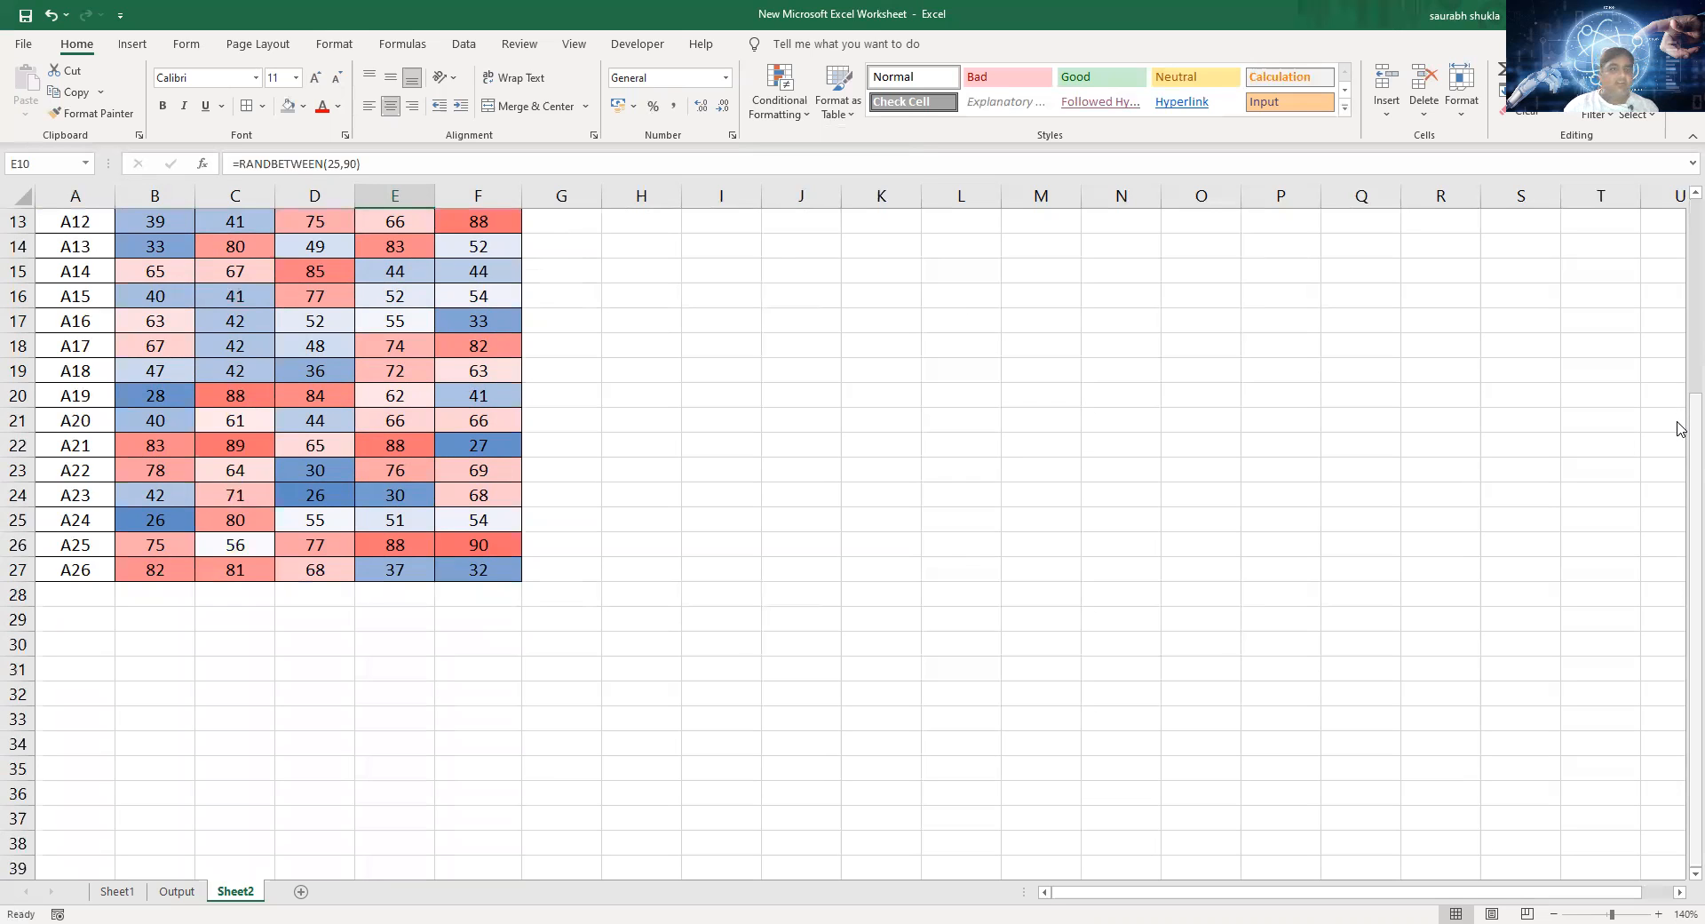
pyautogui.scroll(4, 354, 368)
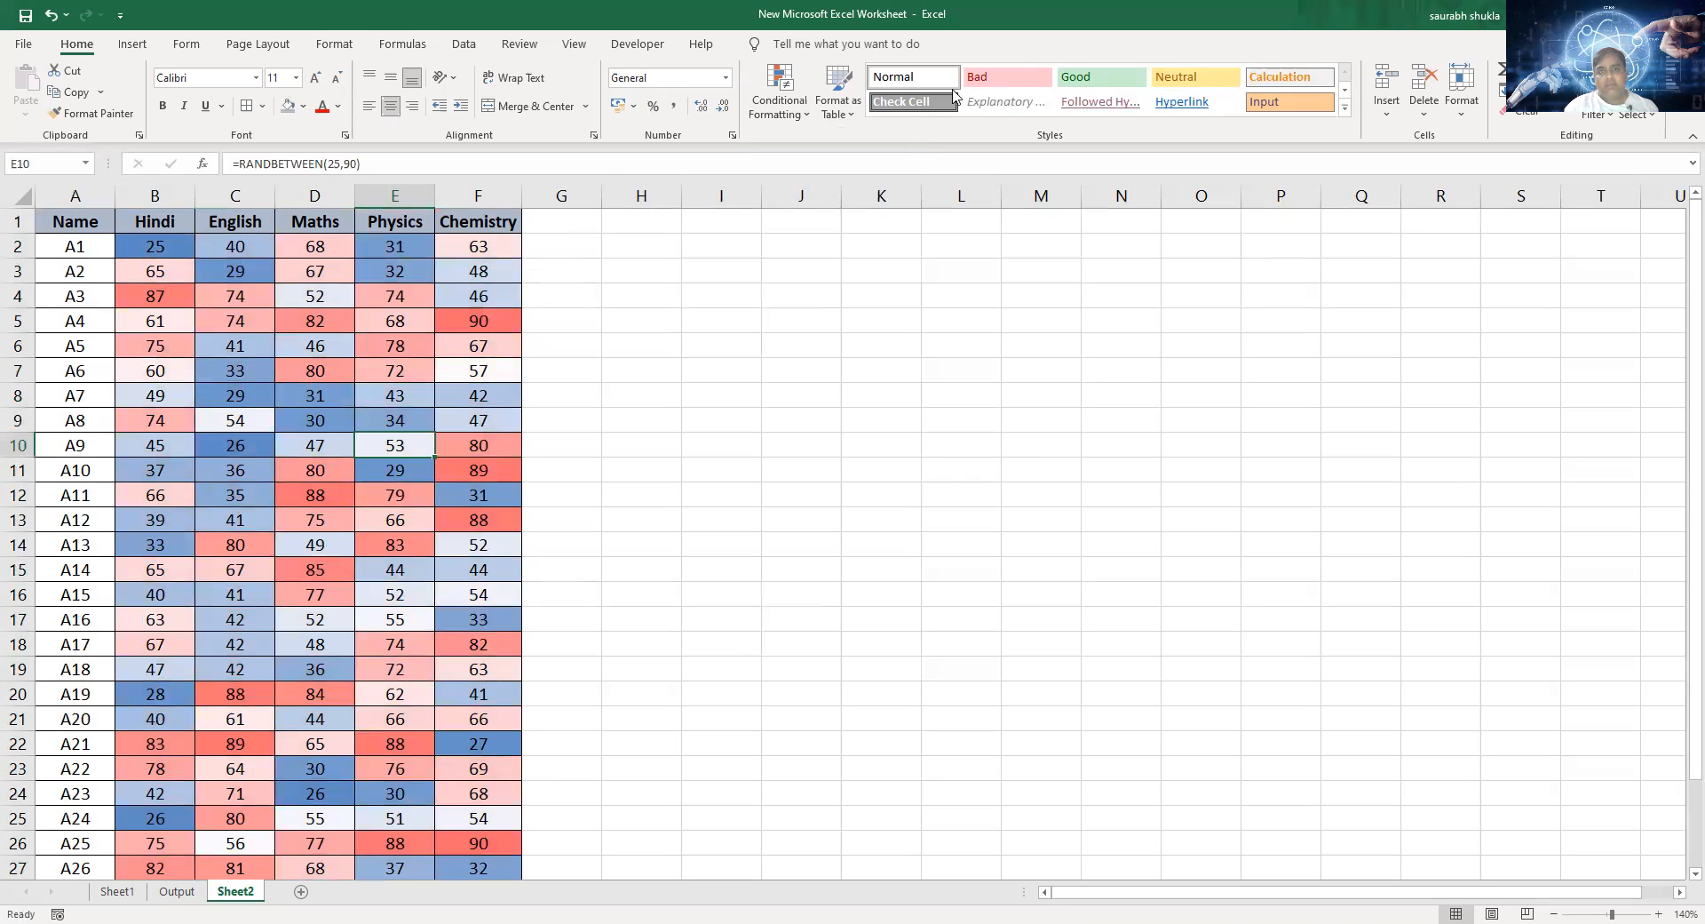
pyautogui.click(808, 120)
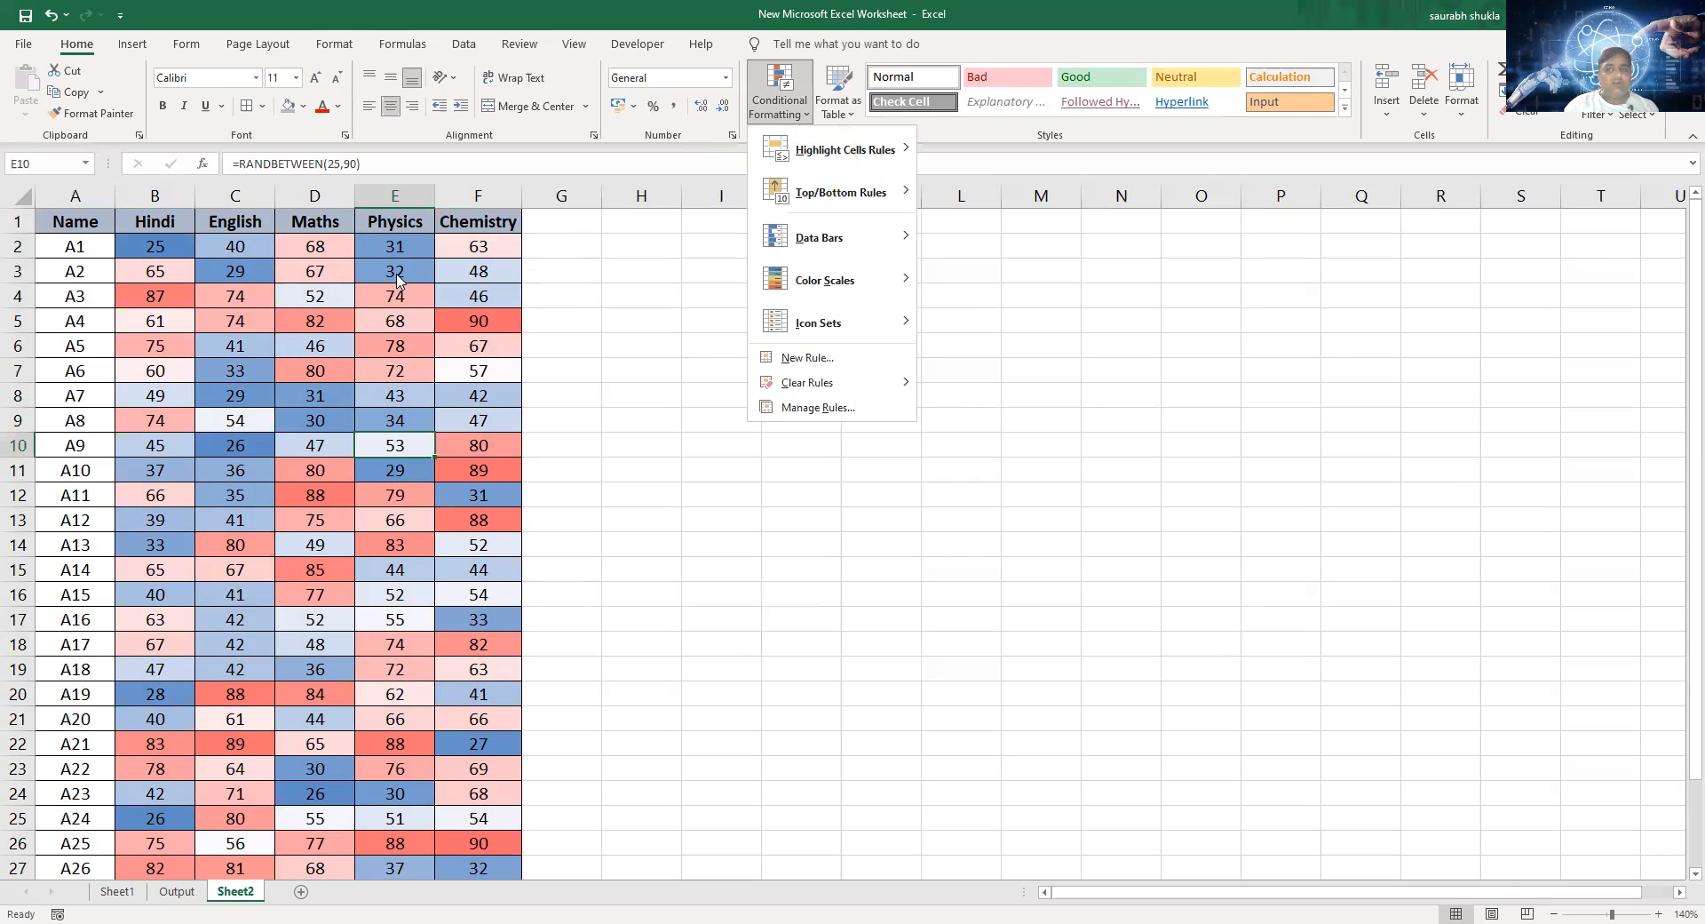
pyautogui.click(642, 266)
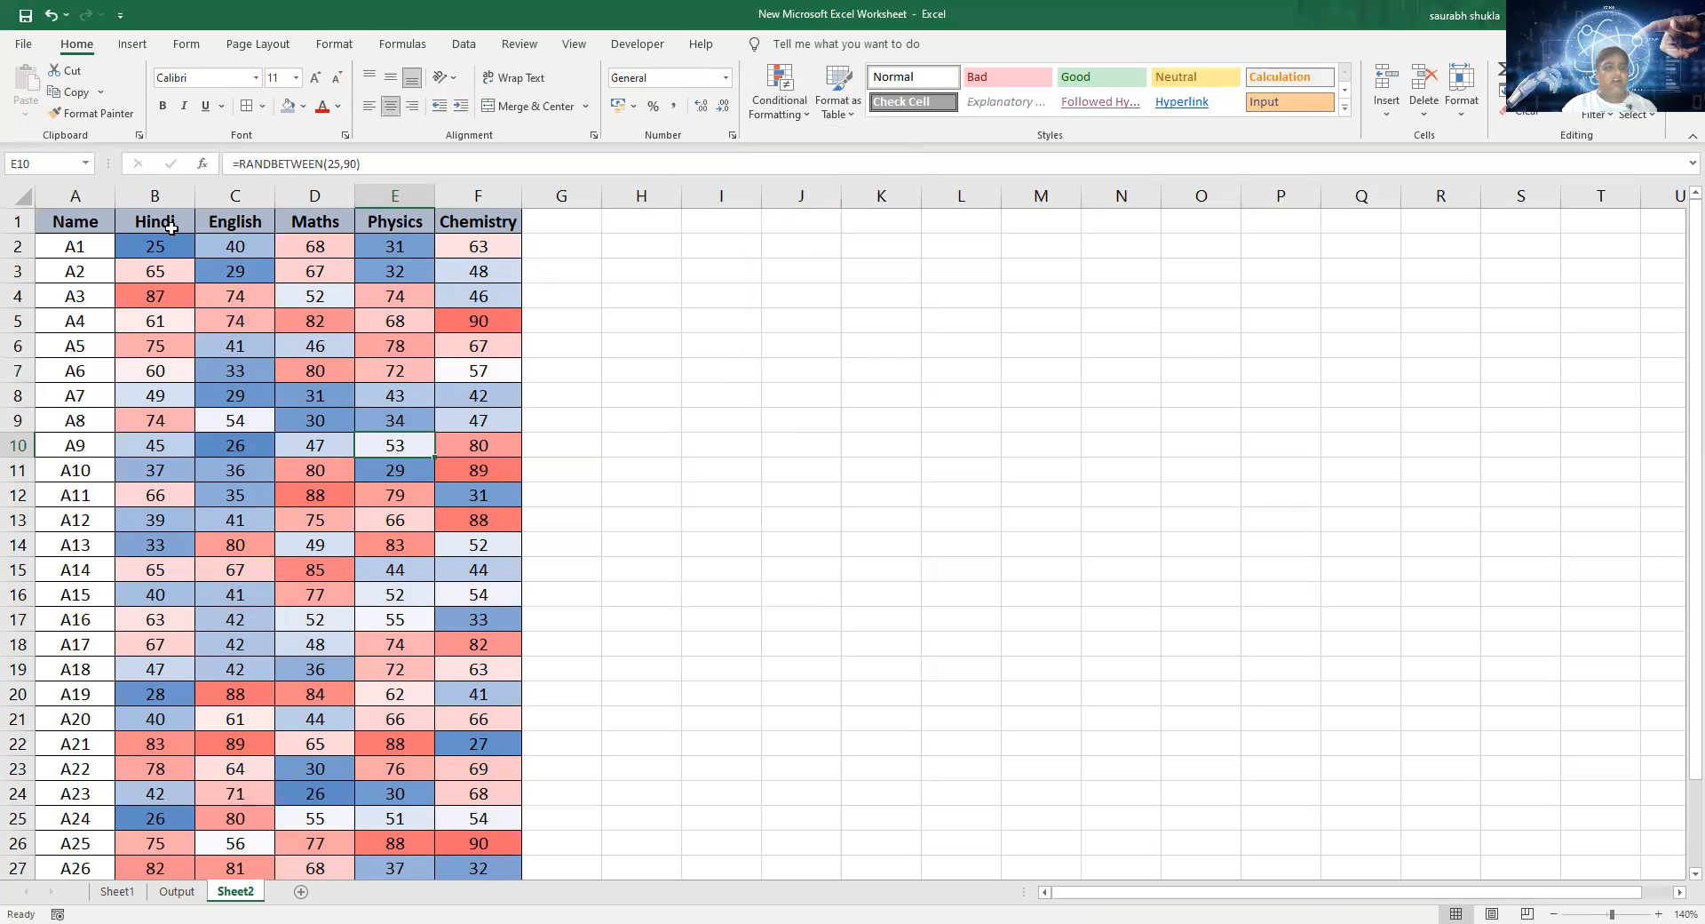
# Step: Select the subject marks in B2:F27 and clear the color scale rule from them
pyautogui.moveTo(173, 253); pyautogui.dragTo(484, 866)
pyautogui.scroll(-1, 1681, 567)
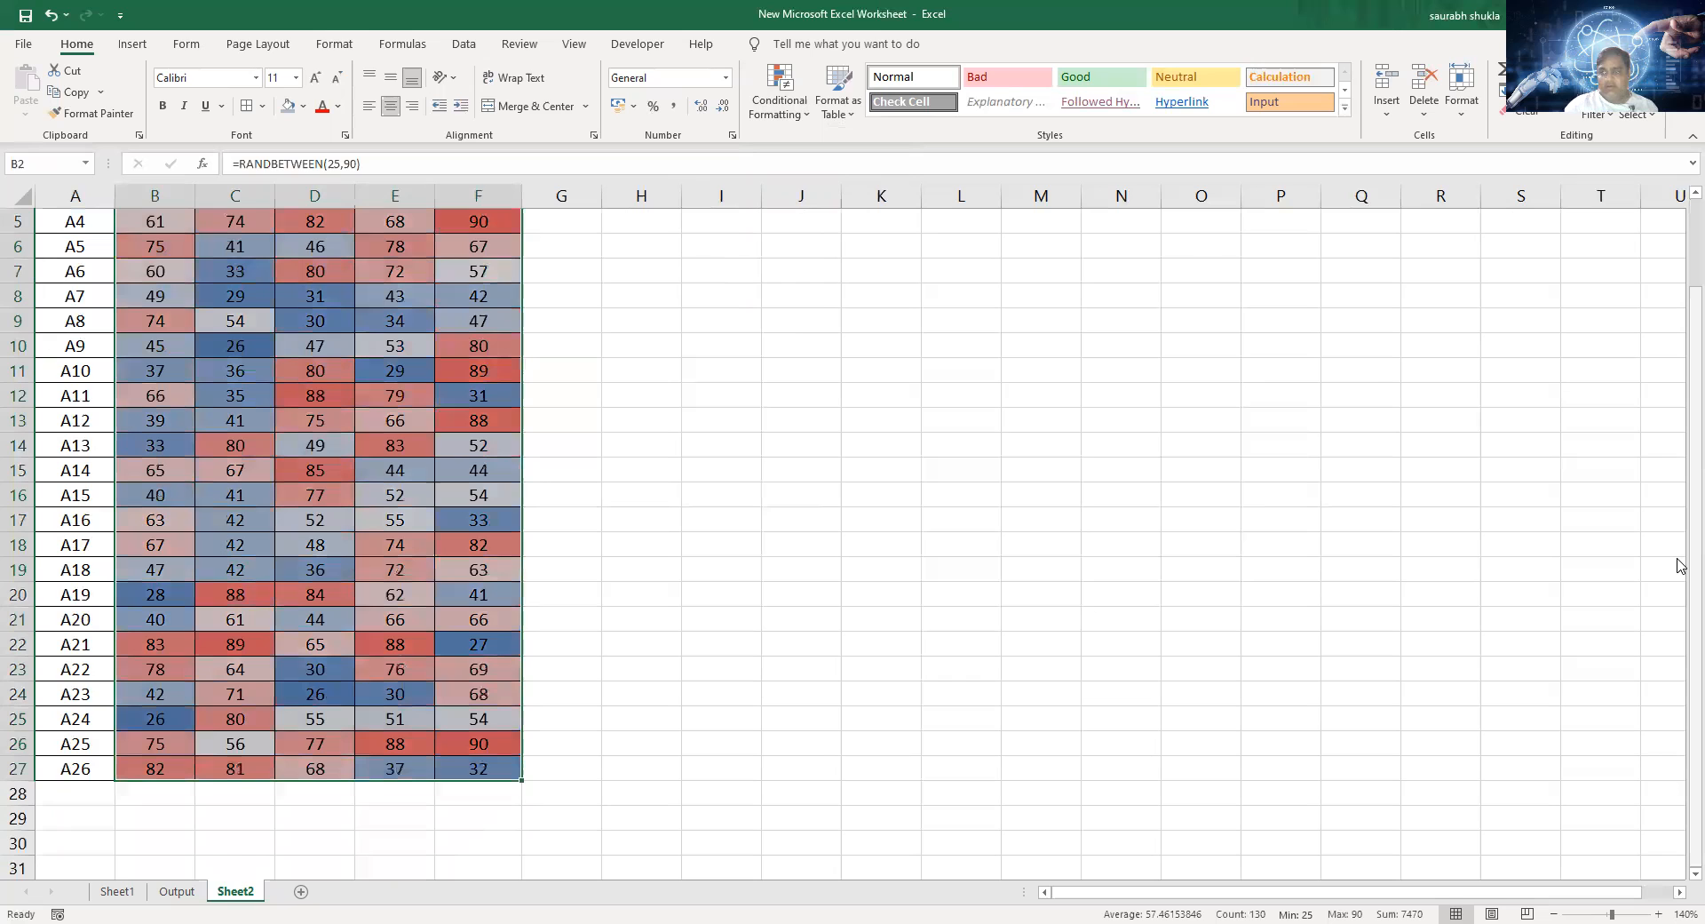
pyautogui.scroll(1, 1374, 365)
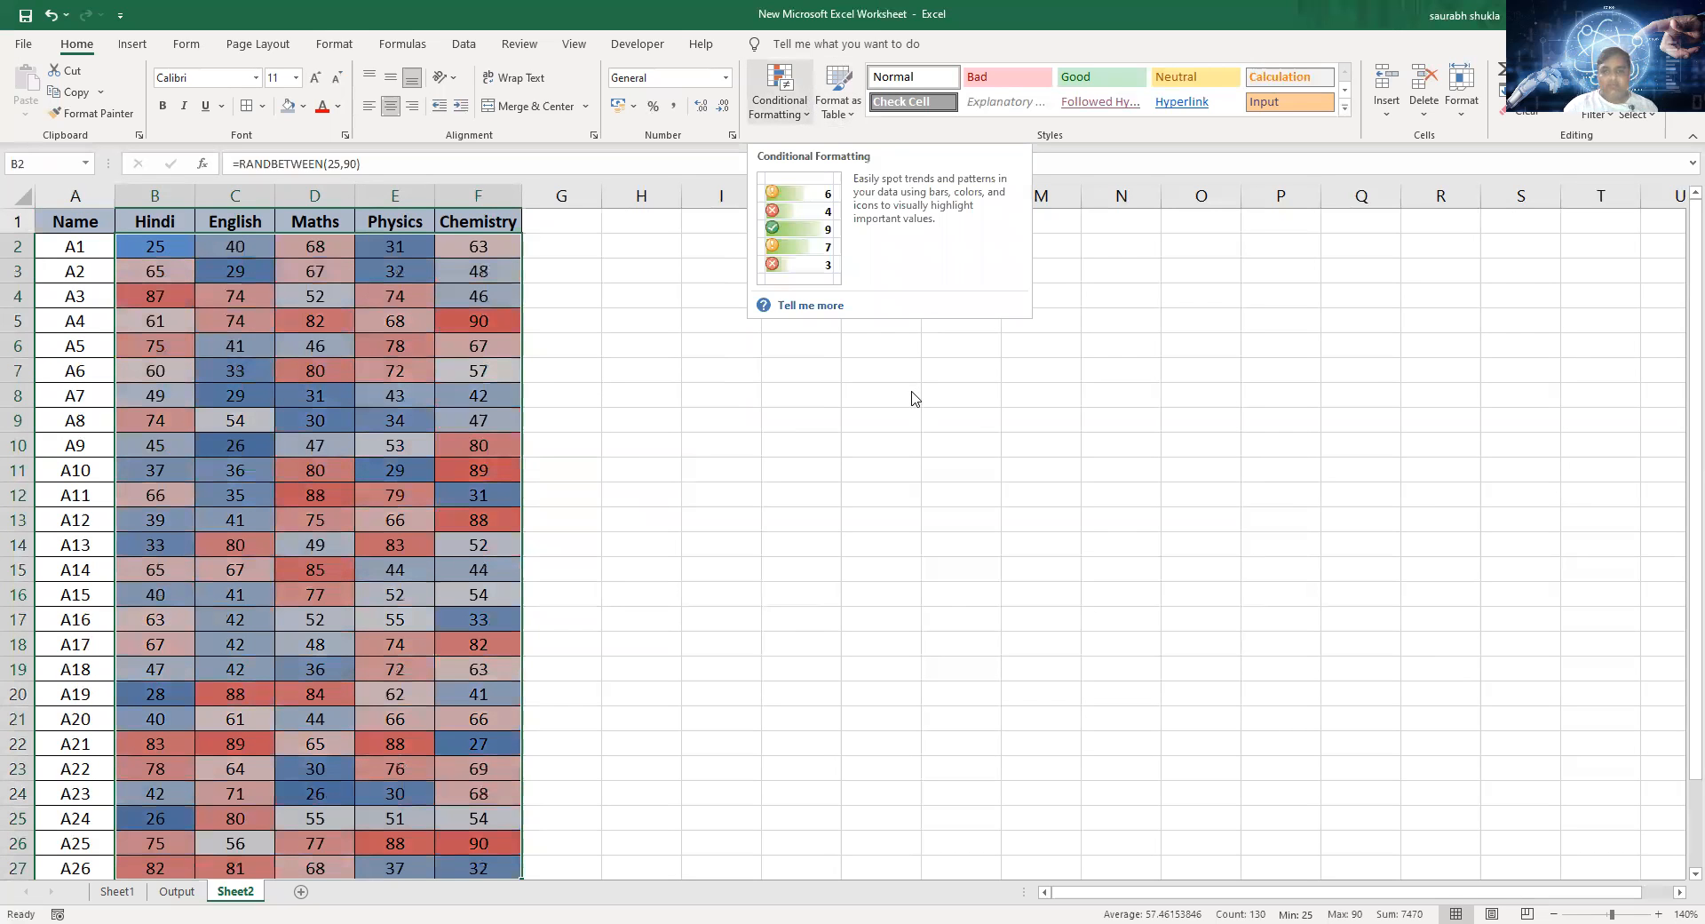
pyautogui.click(780, 98)
pyautogui.moveTo(826, 382)
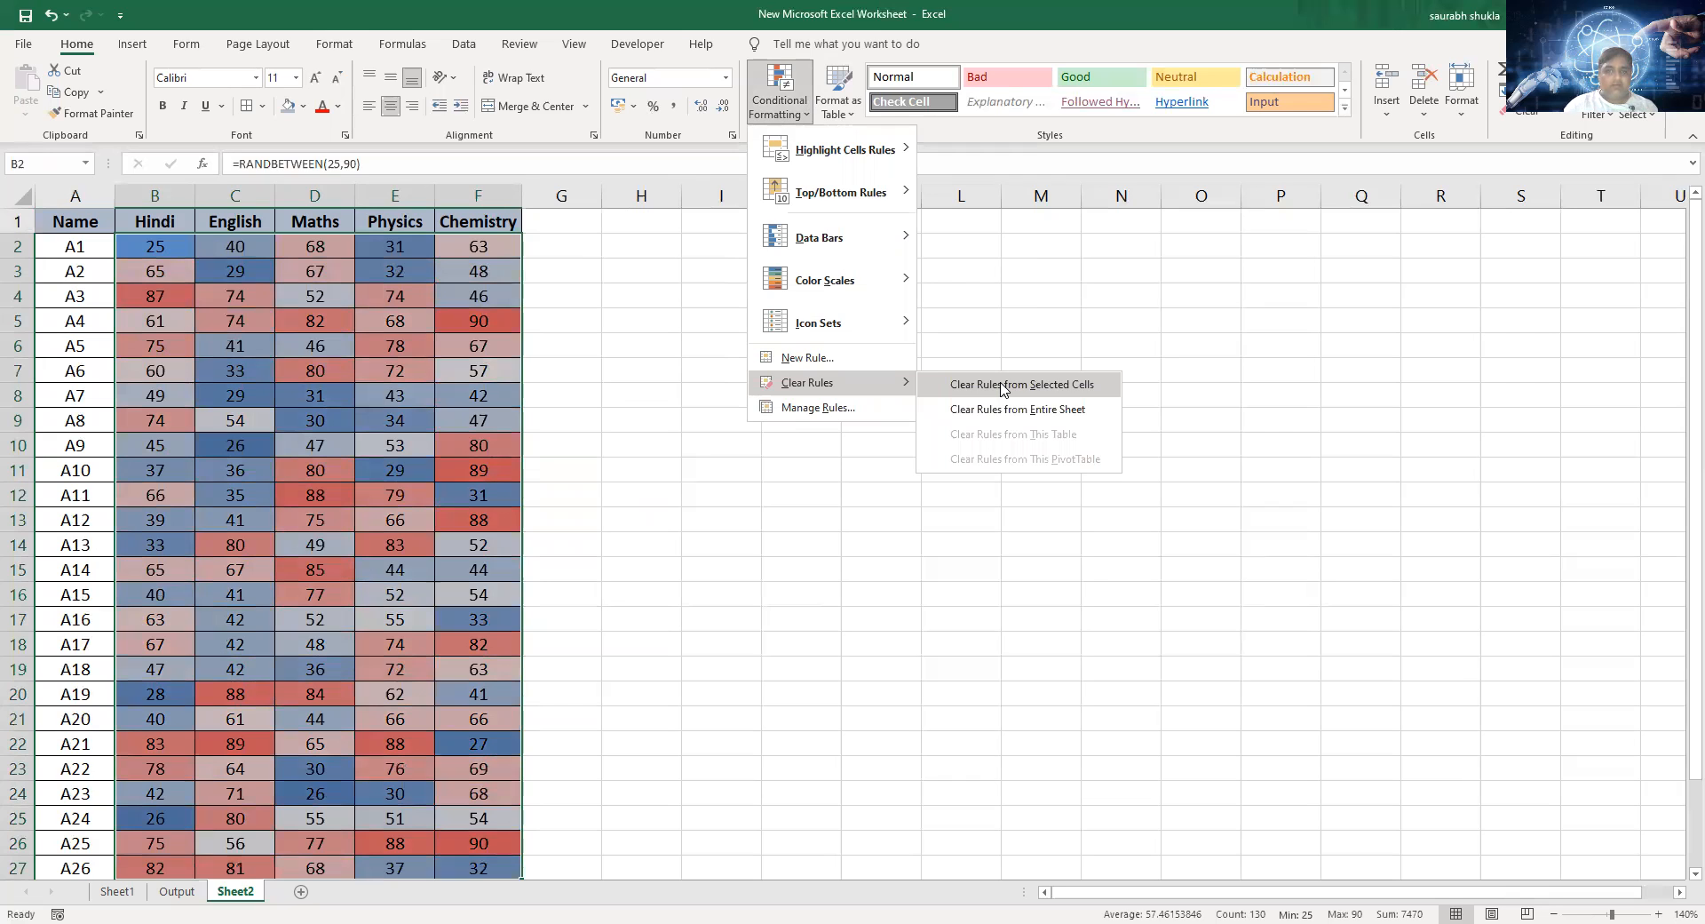
pyautogui.click(1003, 385)
# Step: Start a new conditional formatting rule for the selected marks, formatting all cells based on their values with Icon Sets
pyautogui.click(804, 120)
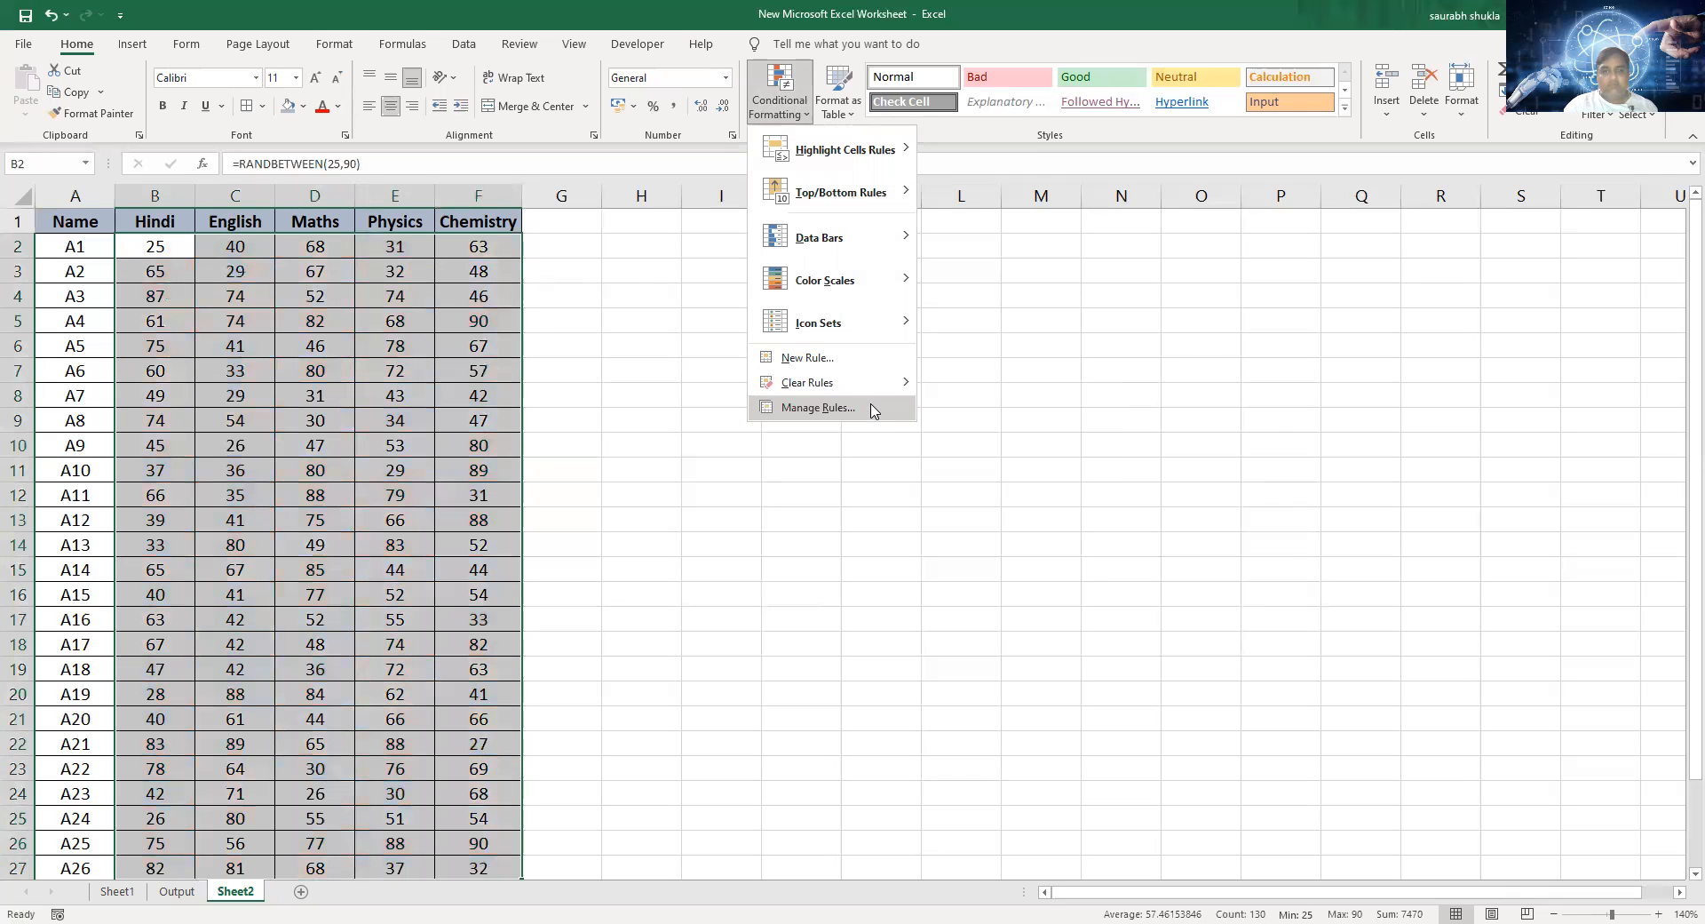
pyautogui.click(888, 363)
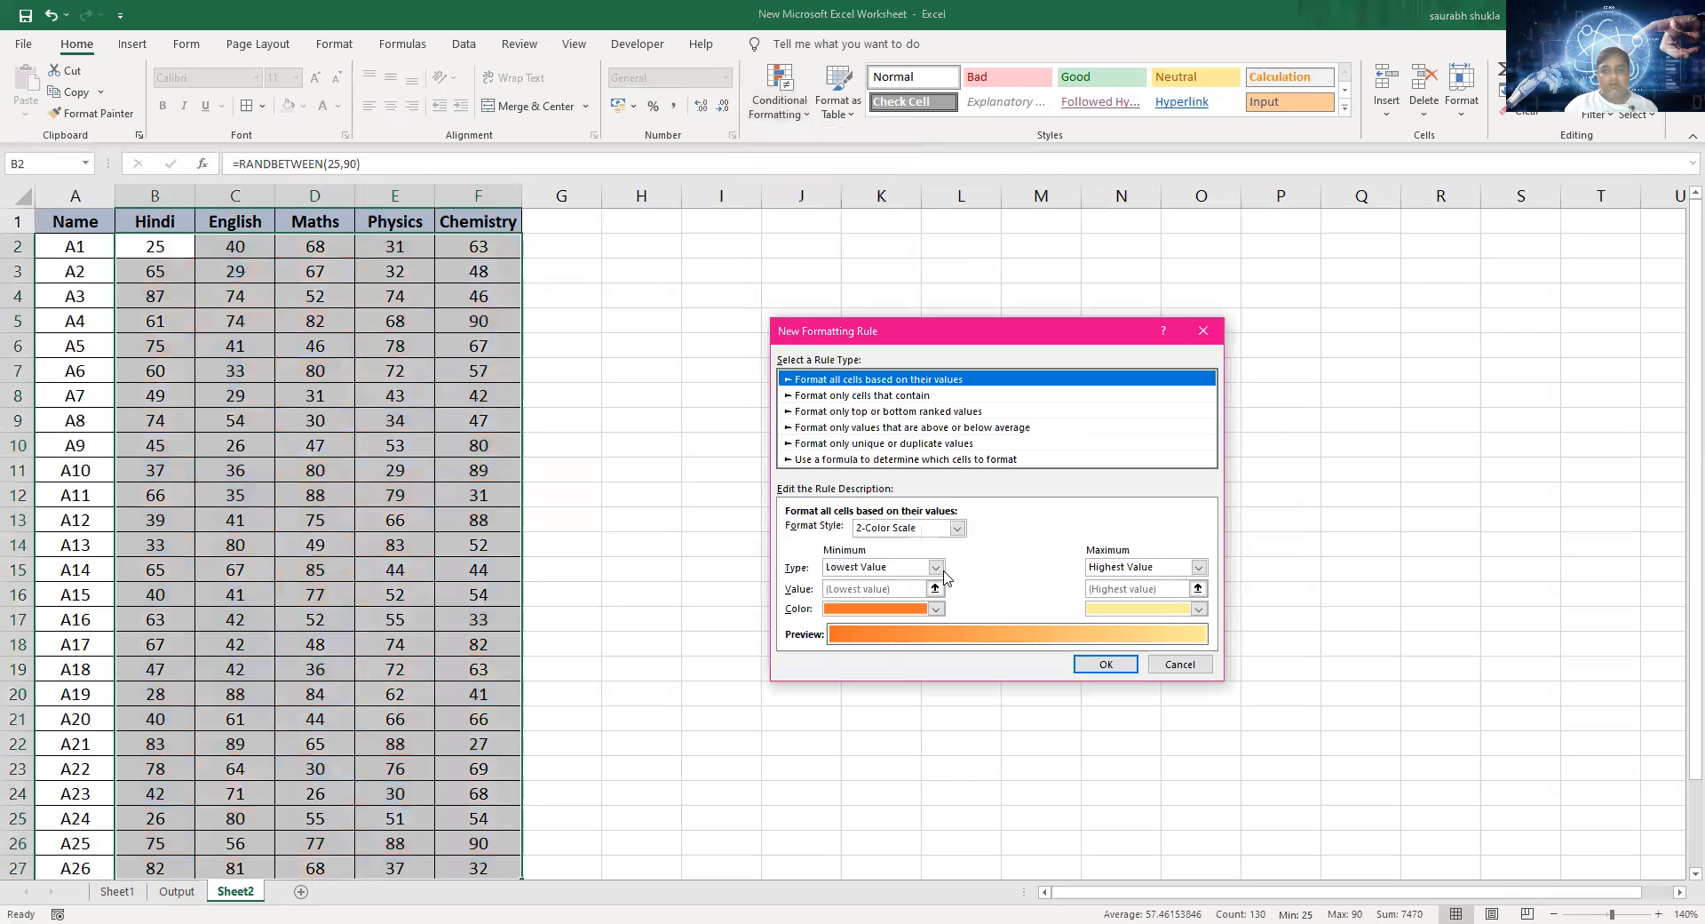
pyautogui.click(957, 527)
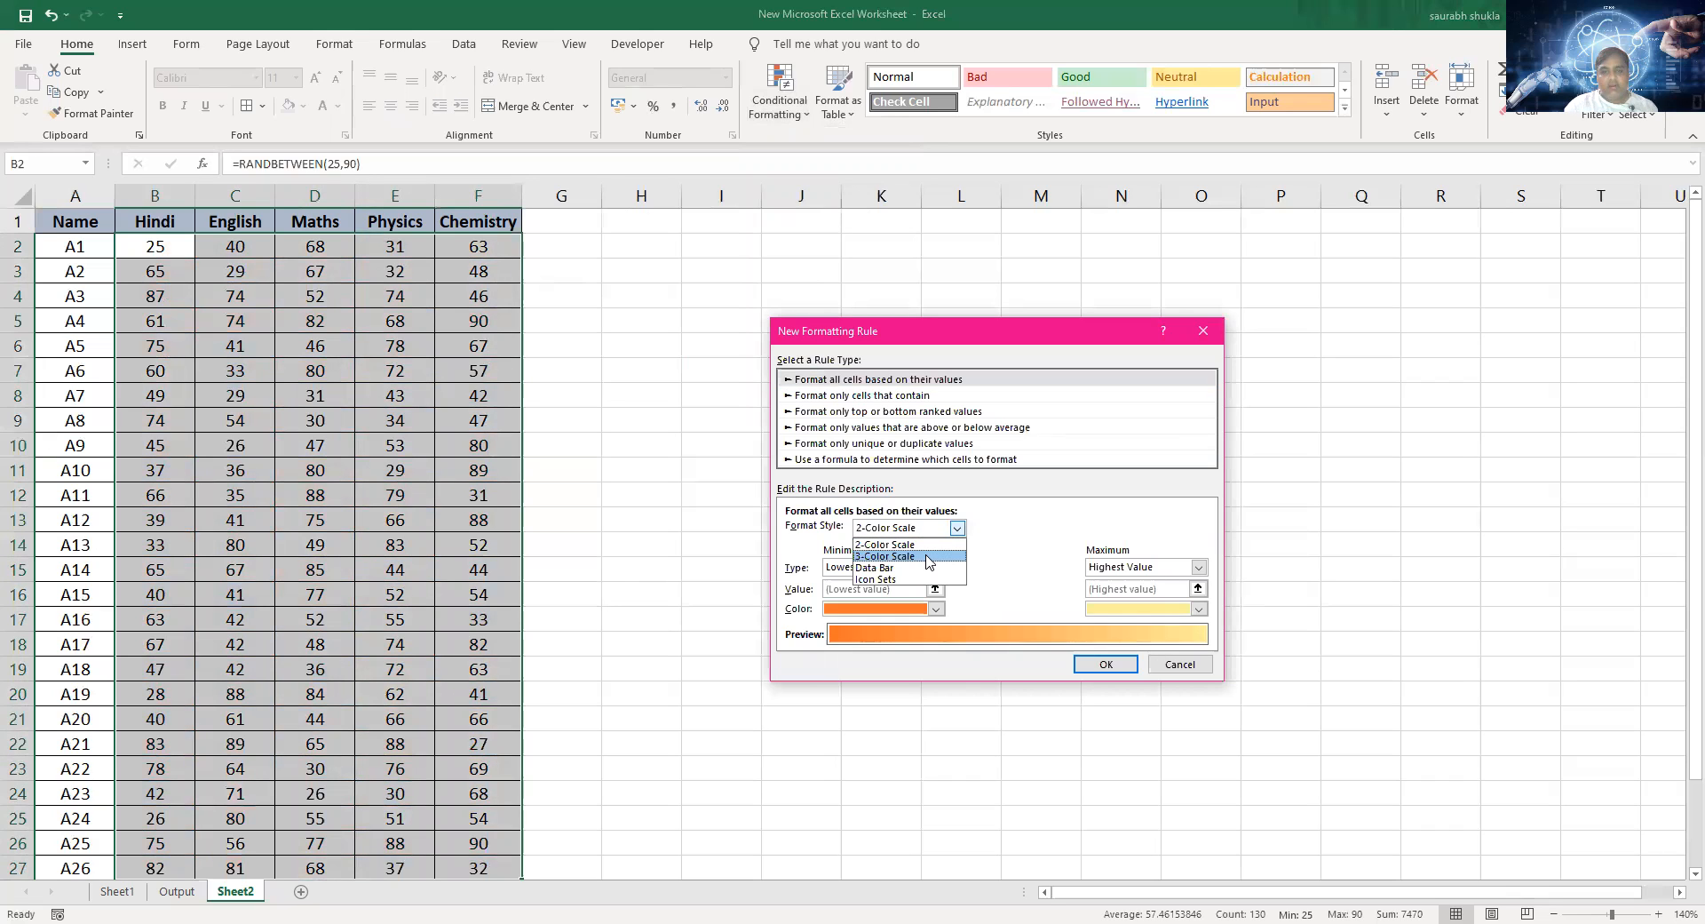
pyautogui.click(939, 579)
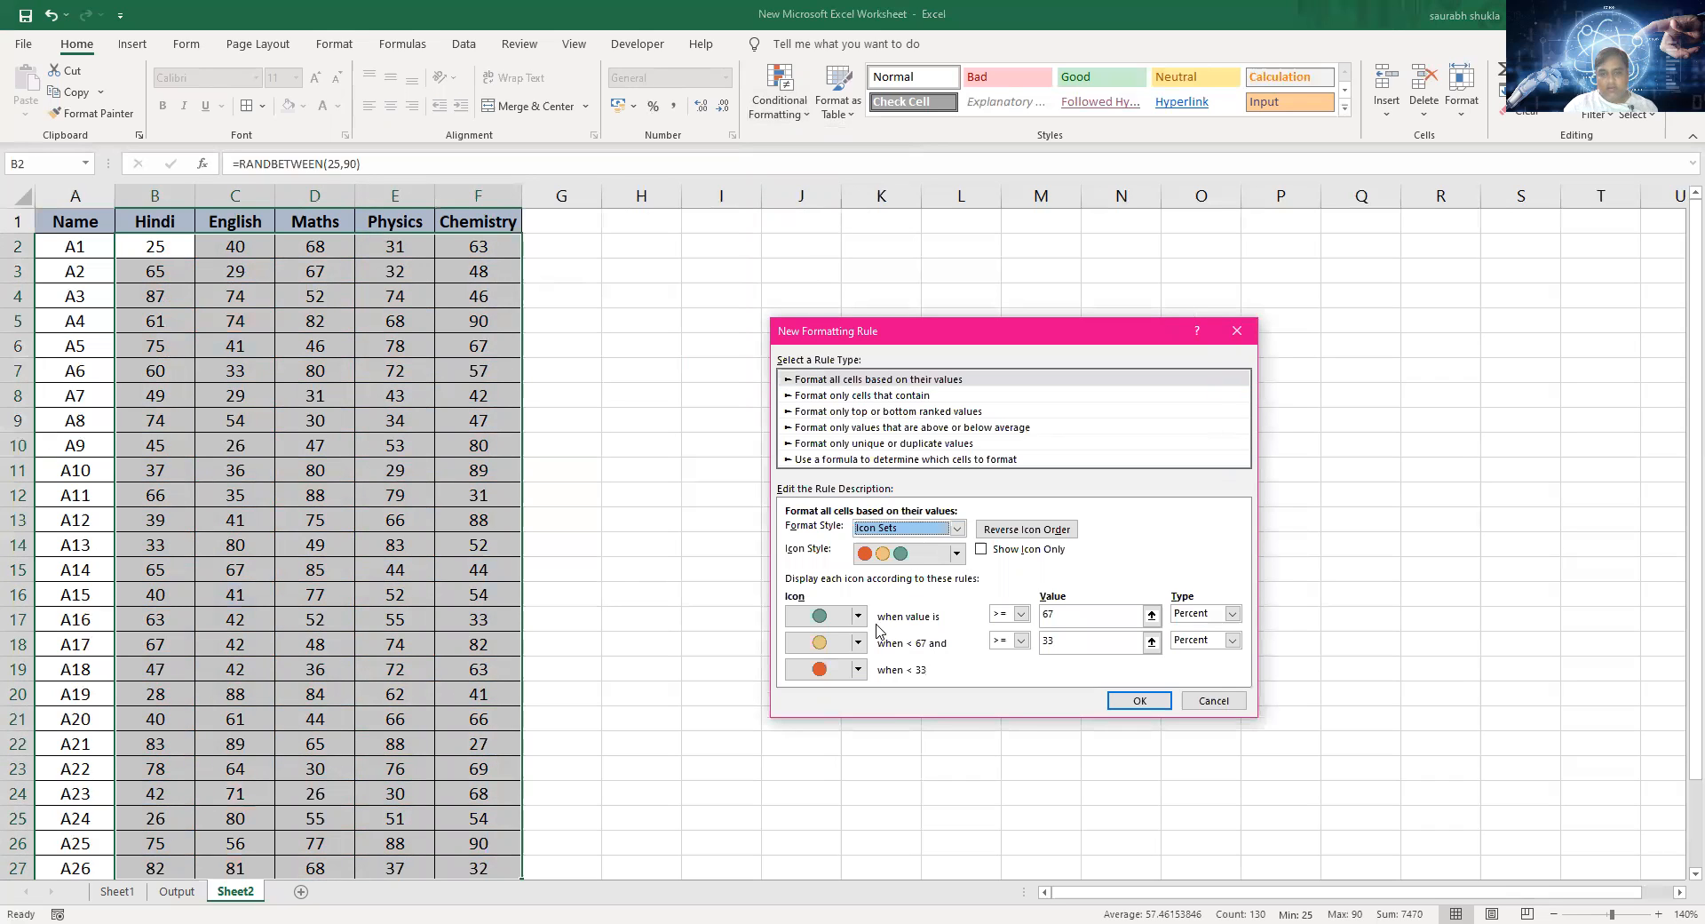
# Step: Assign a green up arrow with a Number threshold type to the highest band and a yellow sideways arrow to the middle band
pyautogui.click(859, 616)
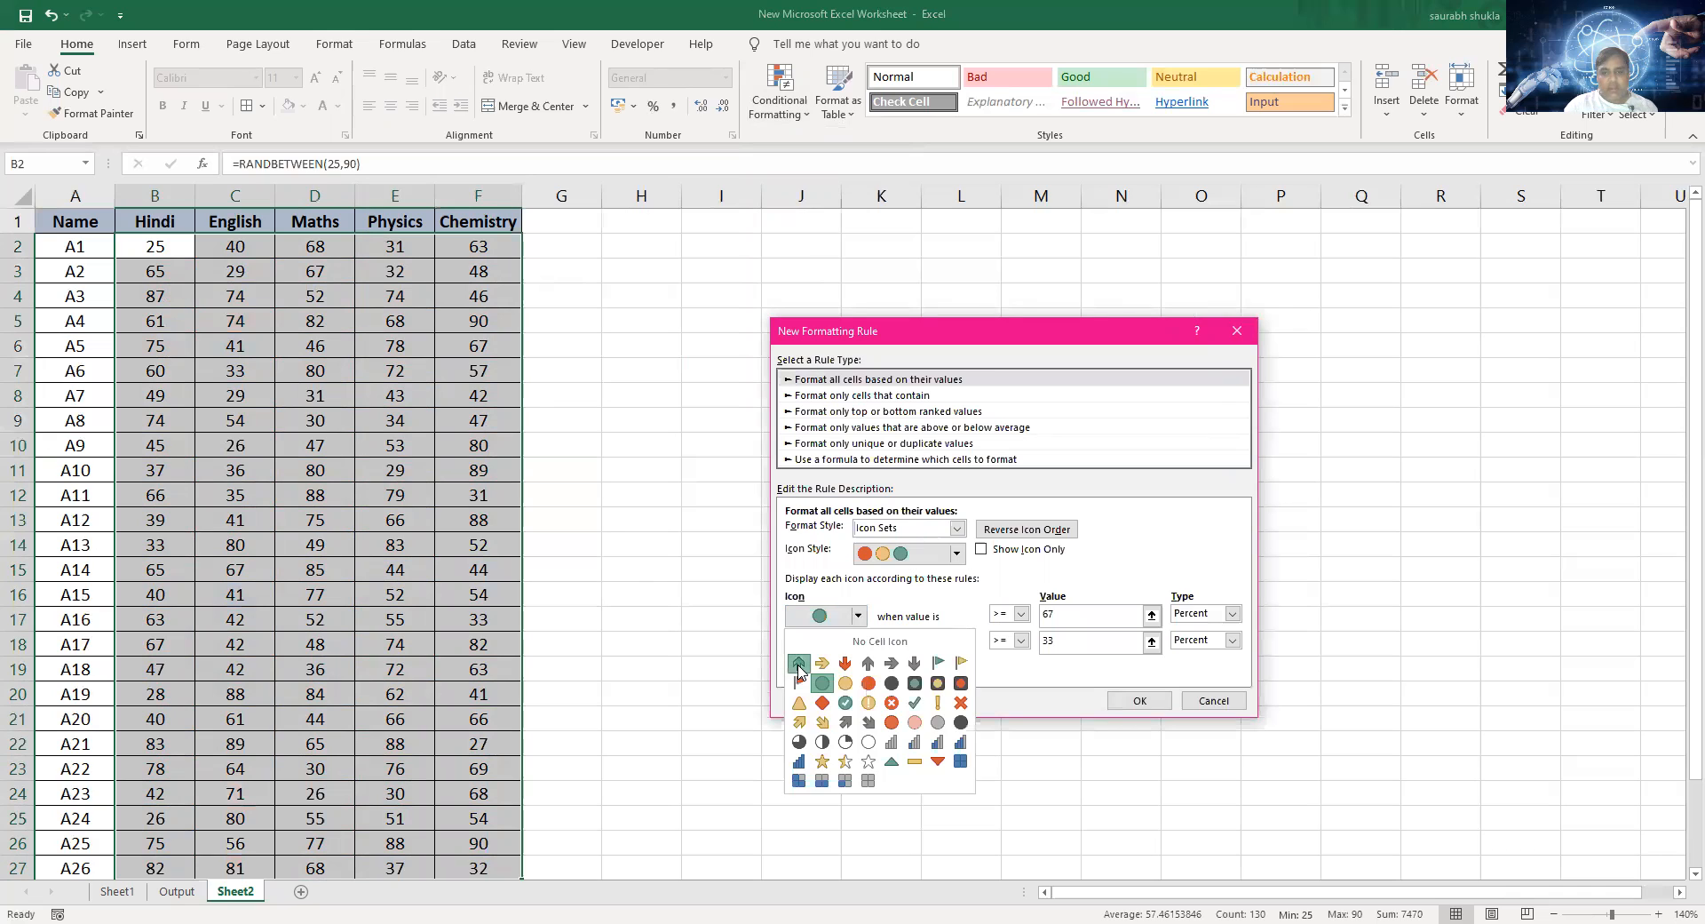
pyautogui.click(798, 664)
pyautogui.click(1090, 616)
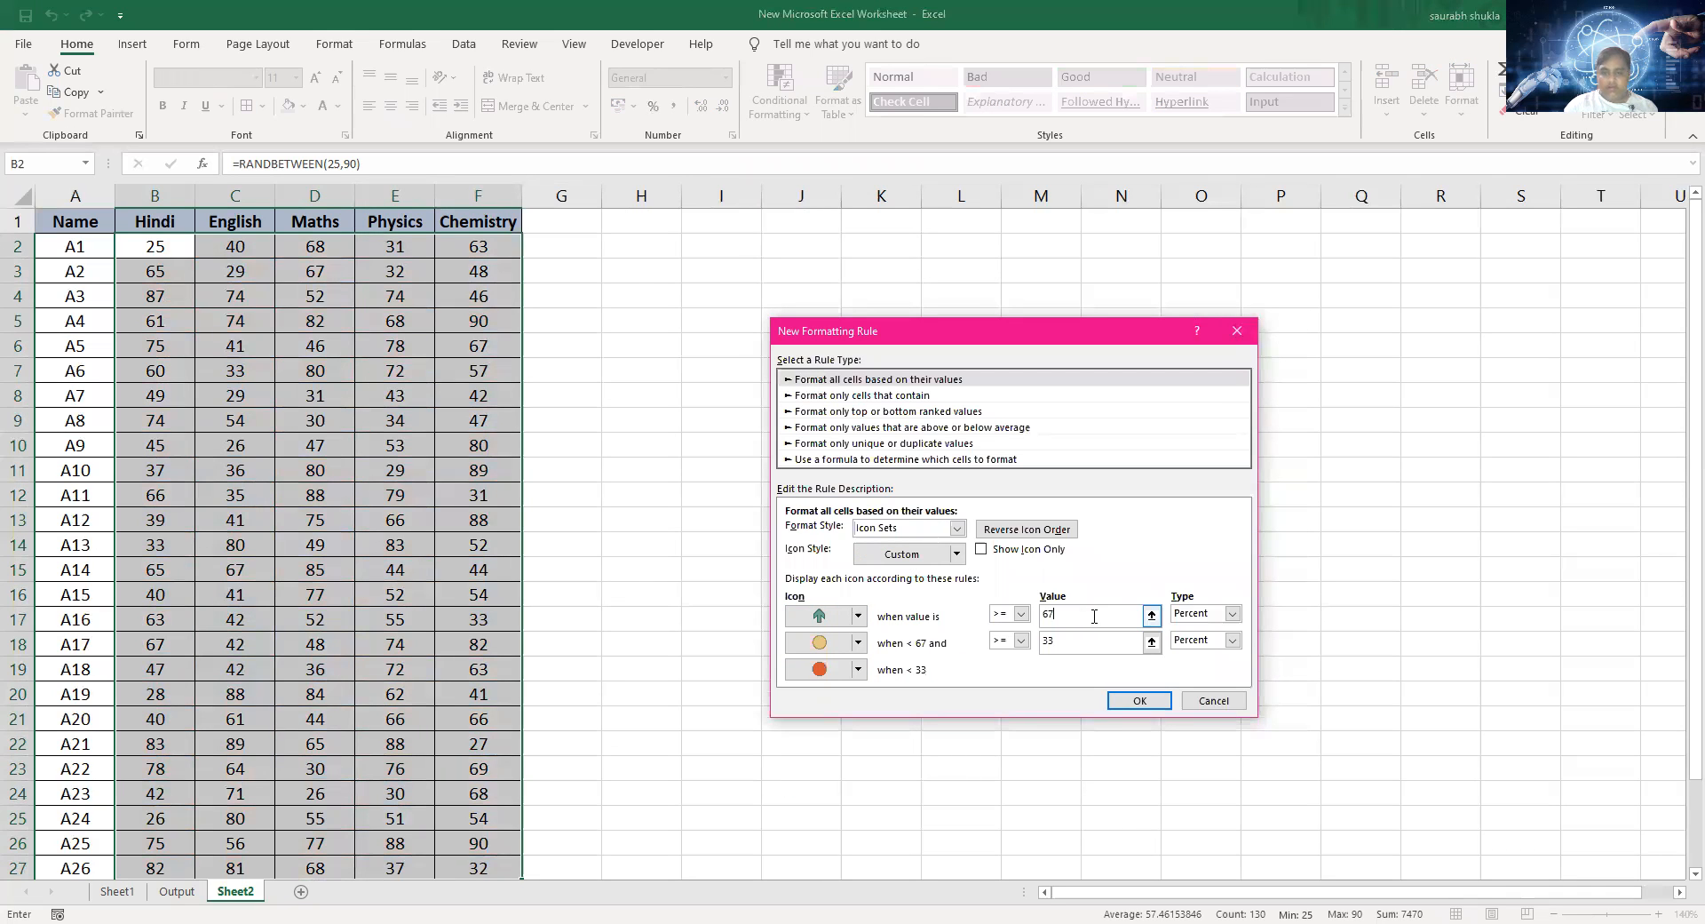
pyautogui.click(1233, 613)
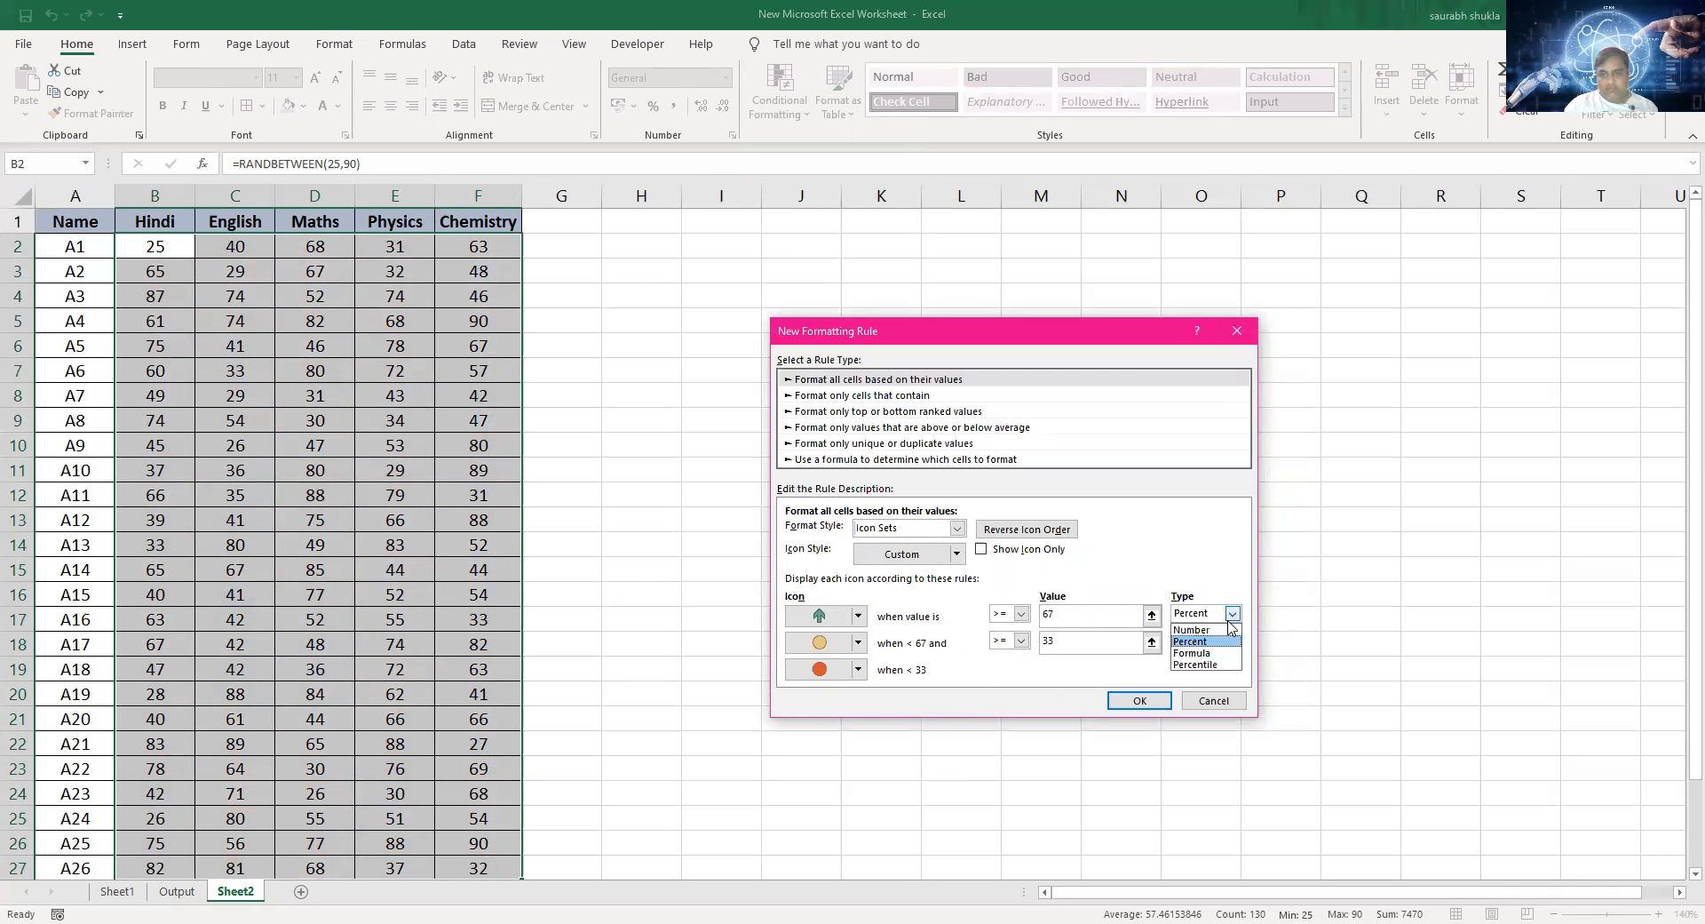
pyautogui.click(1195, 632)
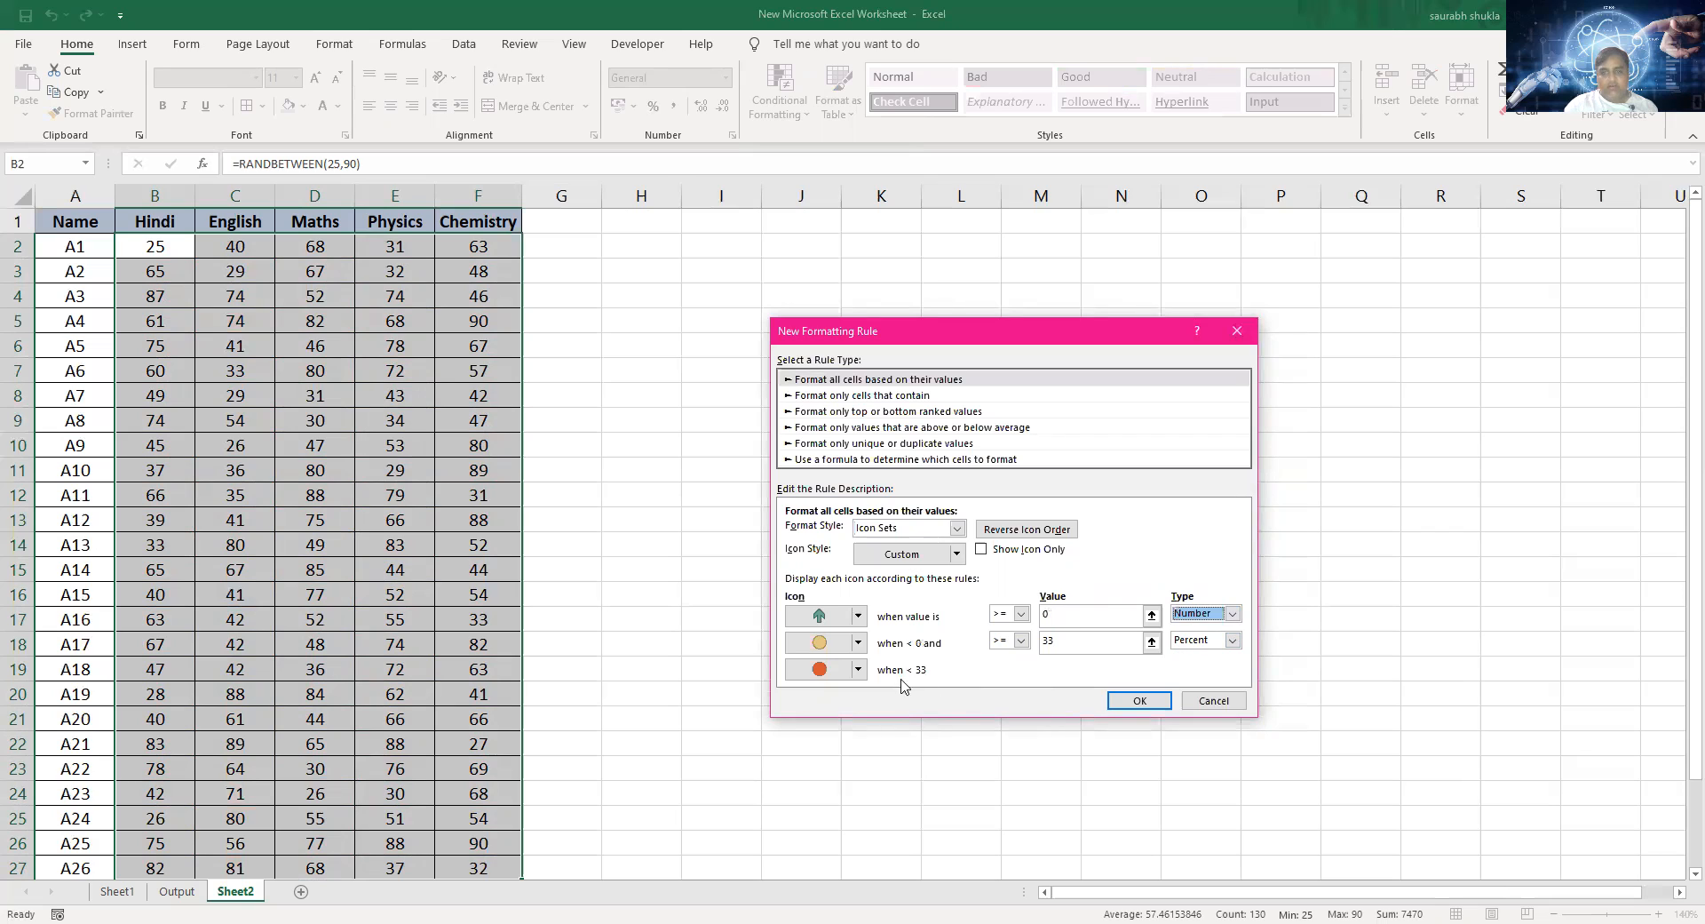
pyautogui.click(859, 643)
pyautogui.click(823, 692)
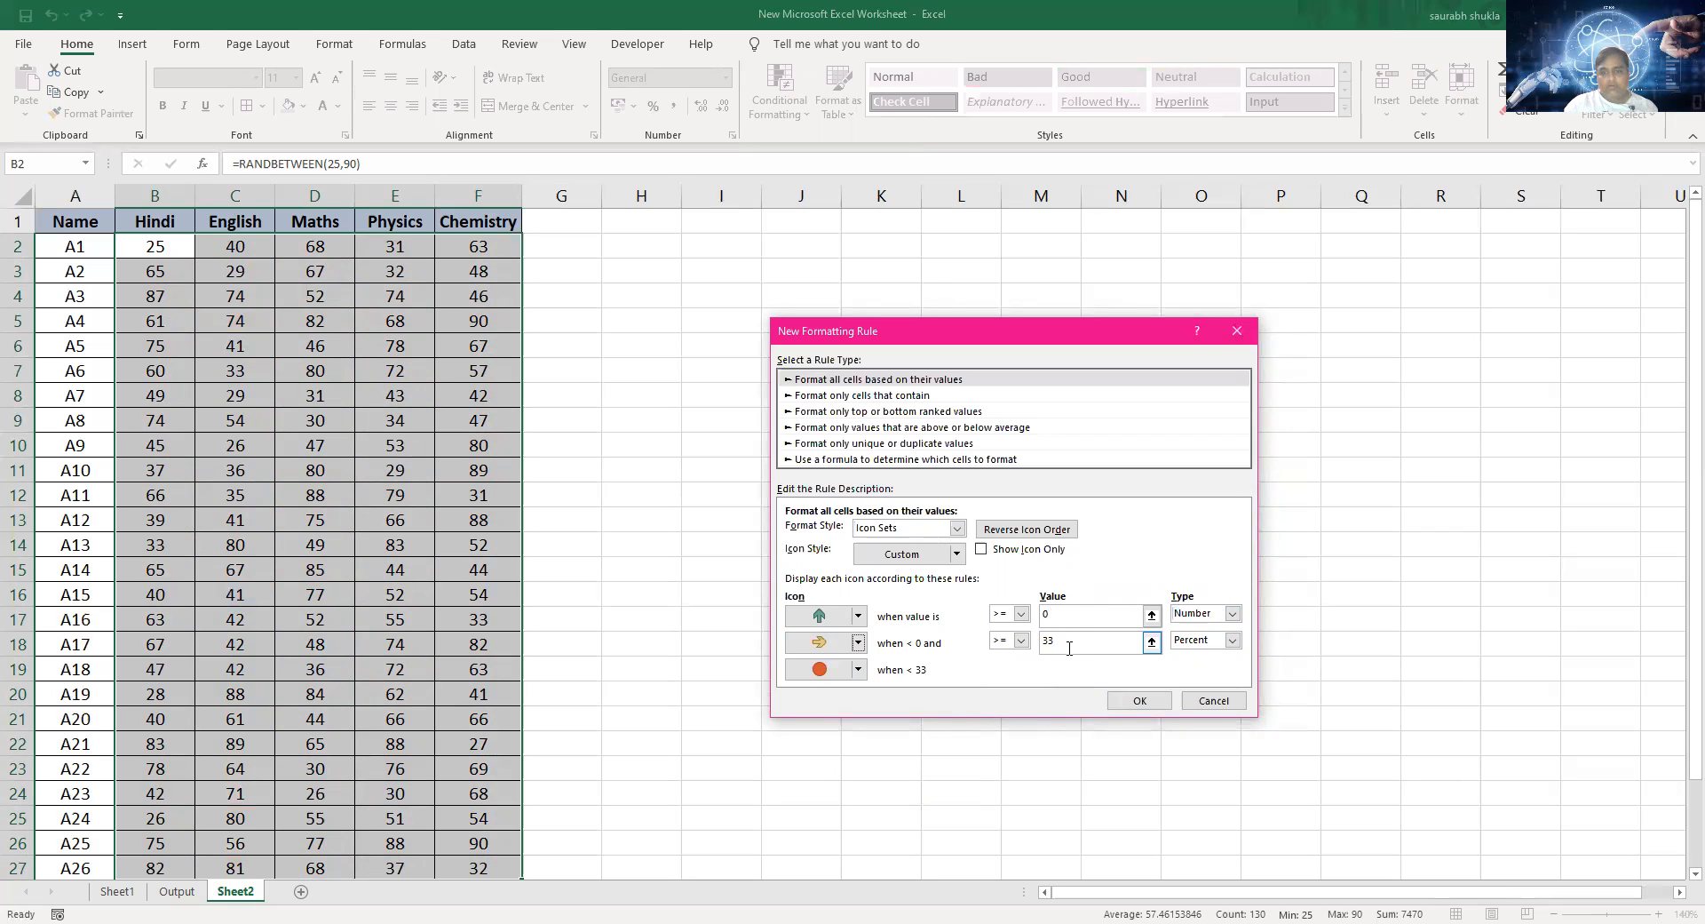
# Step: Set the green up arrow's threshold value to 67
pyautogui.click(1083, 615)
pyautogui.press('BackSpace')
pyautogui.write('6')
pyautogui.press('pagedown')
pyautogui.write('7')
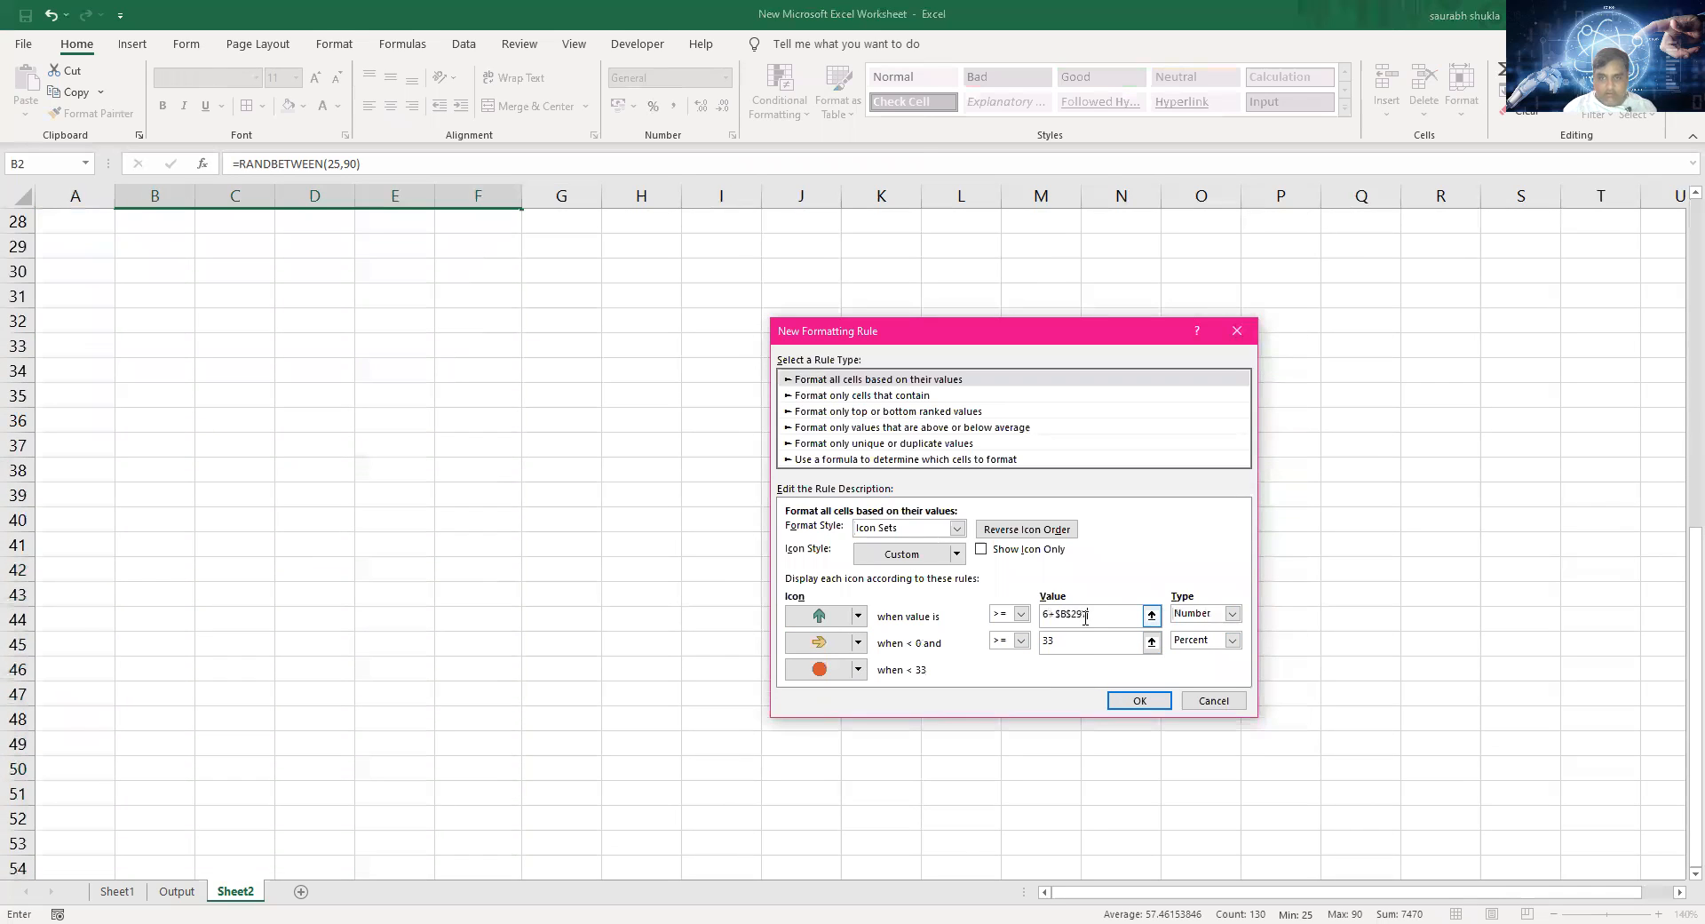
pyautogui.press('BackSpace')
pyautogui.press('BackSpace')
pyautogui.press('BackSpace')
pyautogui.press('BackSpace')
pyautogui.press('BackSpace')
pyautogui.press('BackSpace')
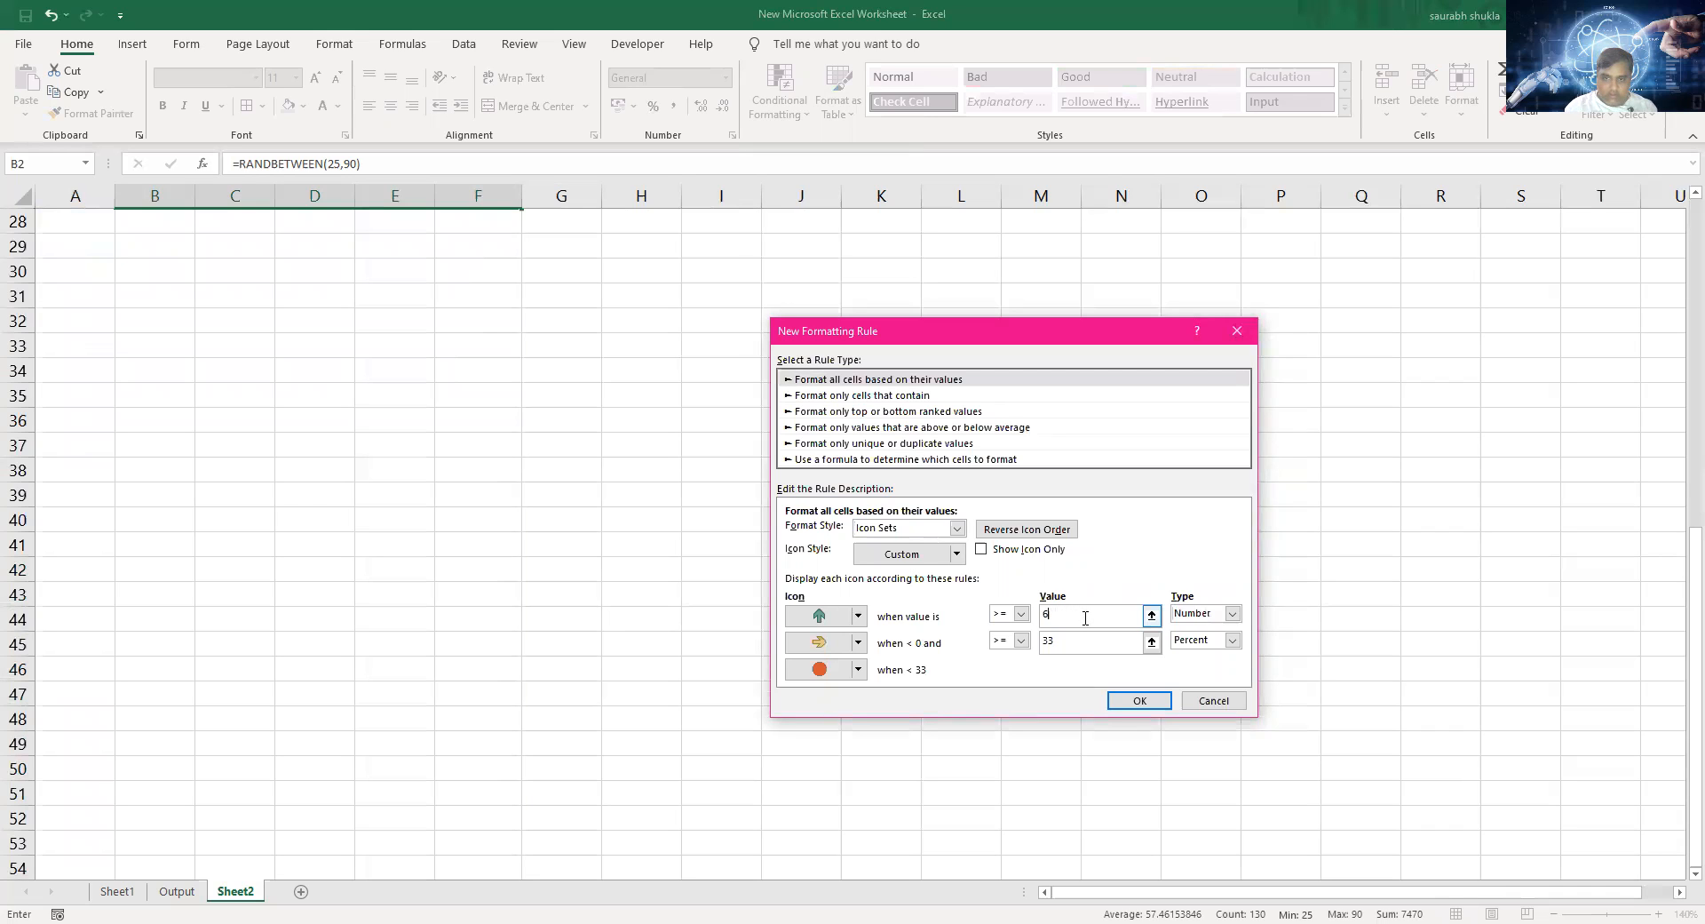
pyautogui.write('7')
pyautogui.press('Tab')
pyautogui.press('Tab')
pyautogui.press('Tab')
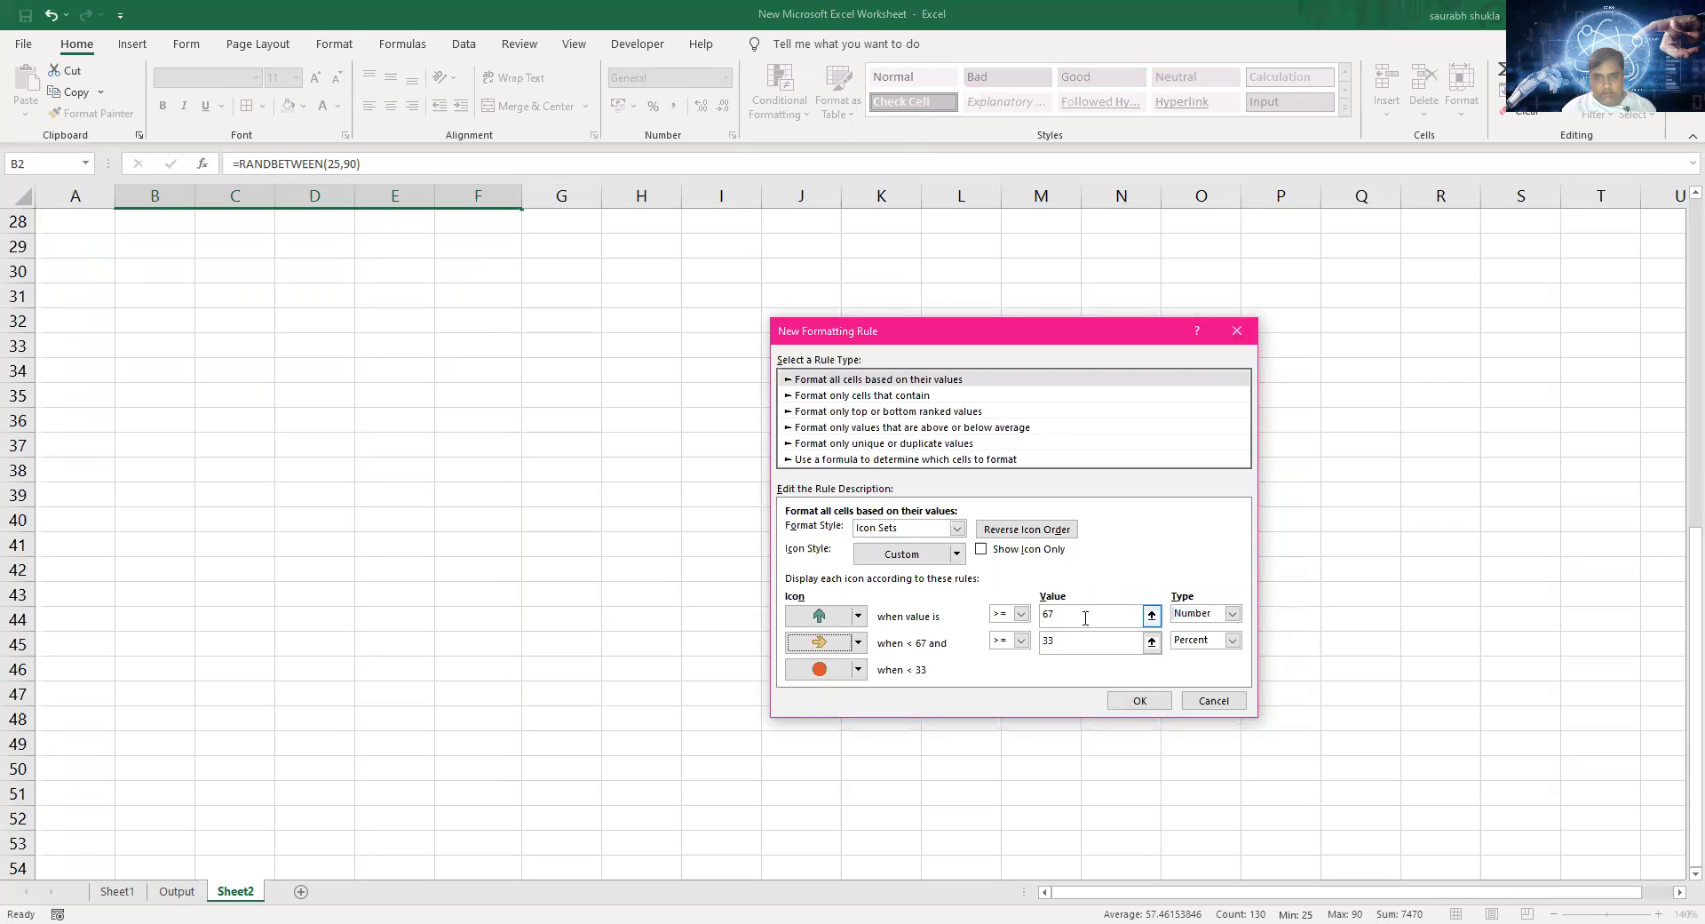
pyautogui.press('Tab')
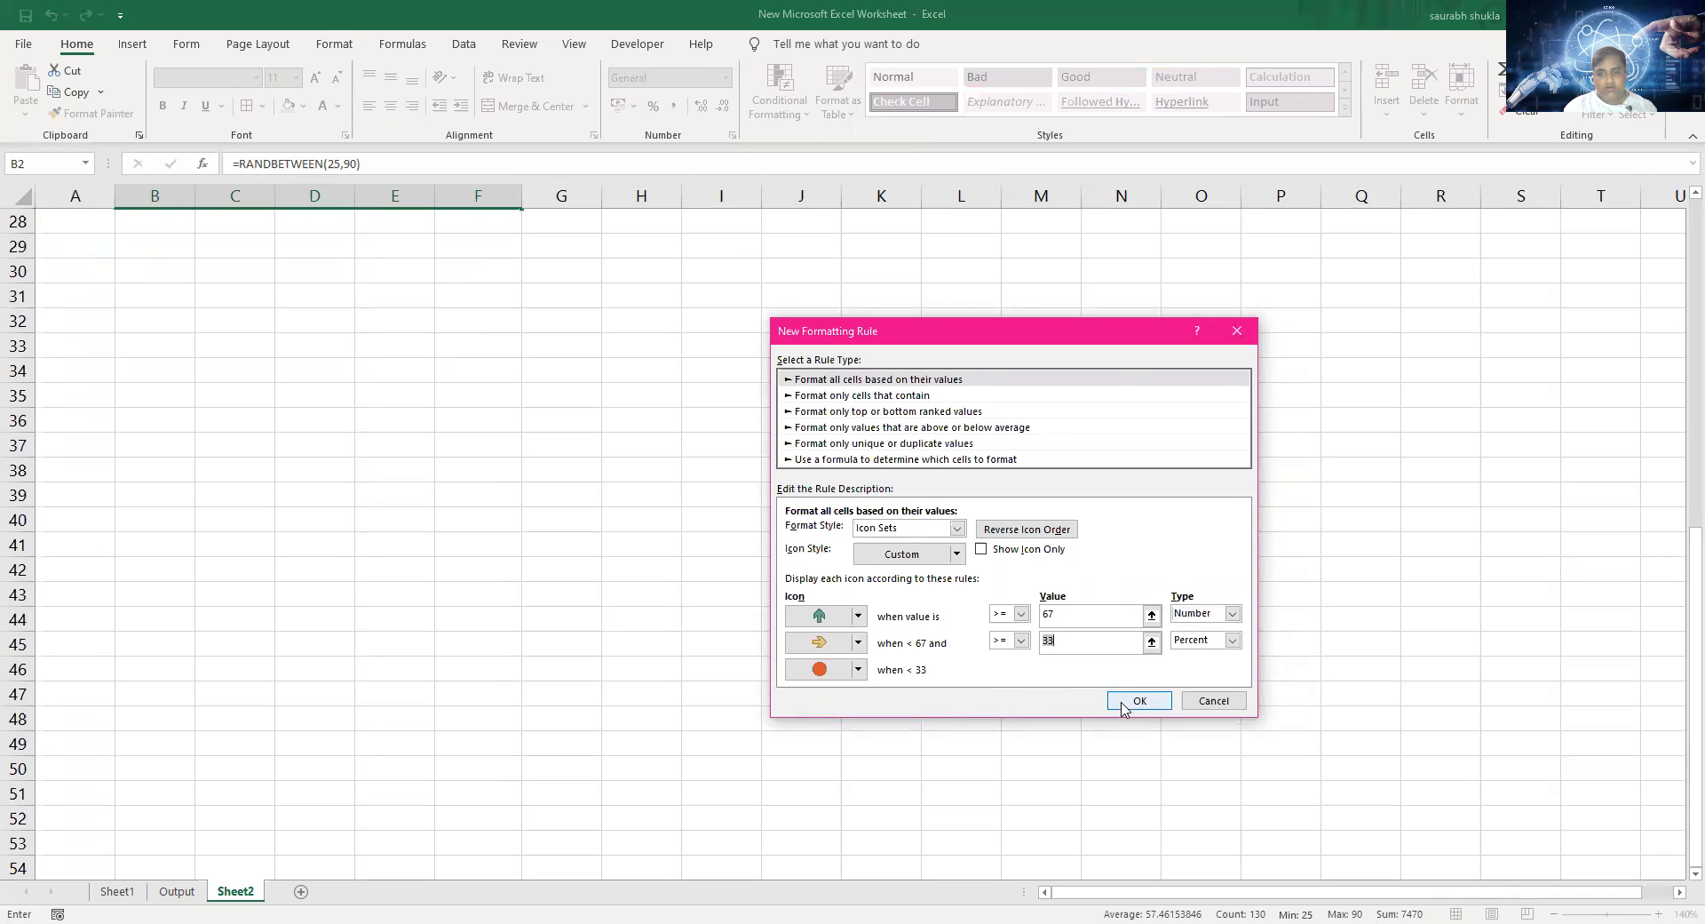
# Step: Change the yellow sideways arrow's threshold type to Number and set its value to 33
pyautogui.click(1232, 640)
pyautogui.click(1204, 654)
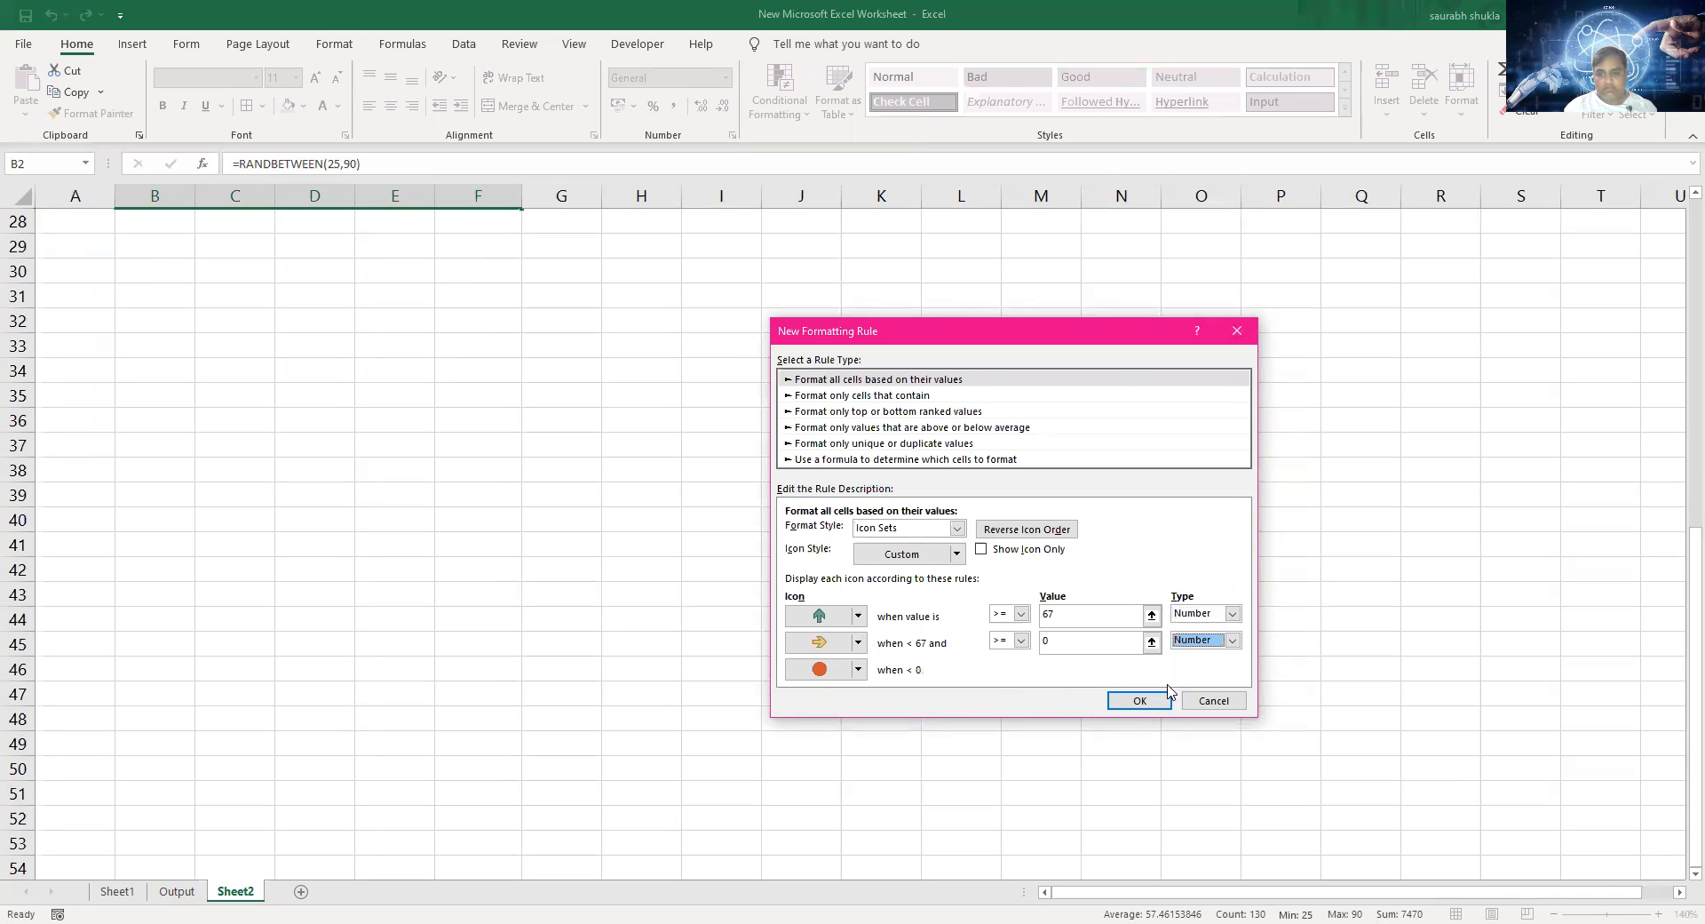
pyautogui.click(1087, 641)
pyautogui.write('33')
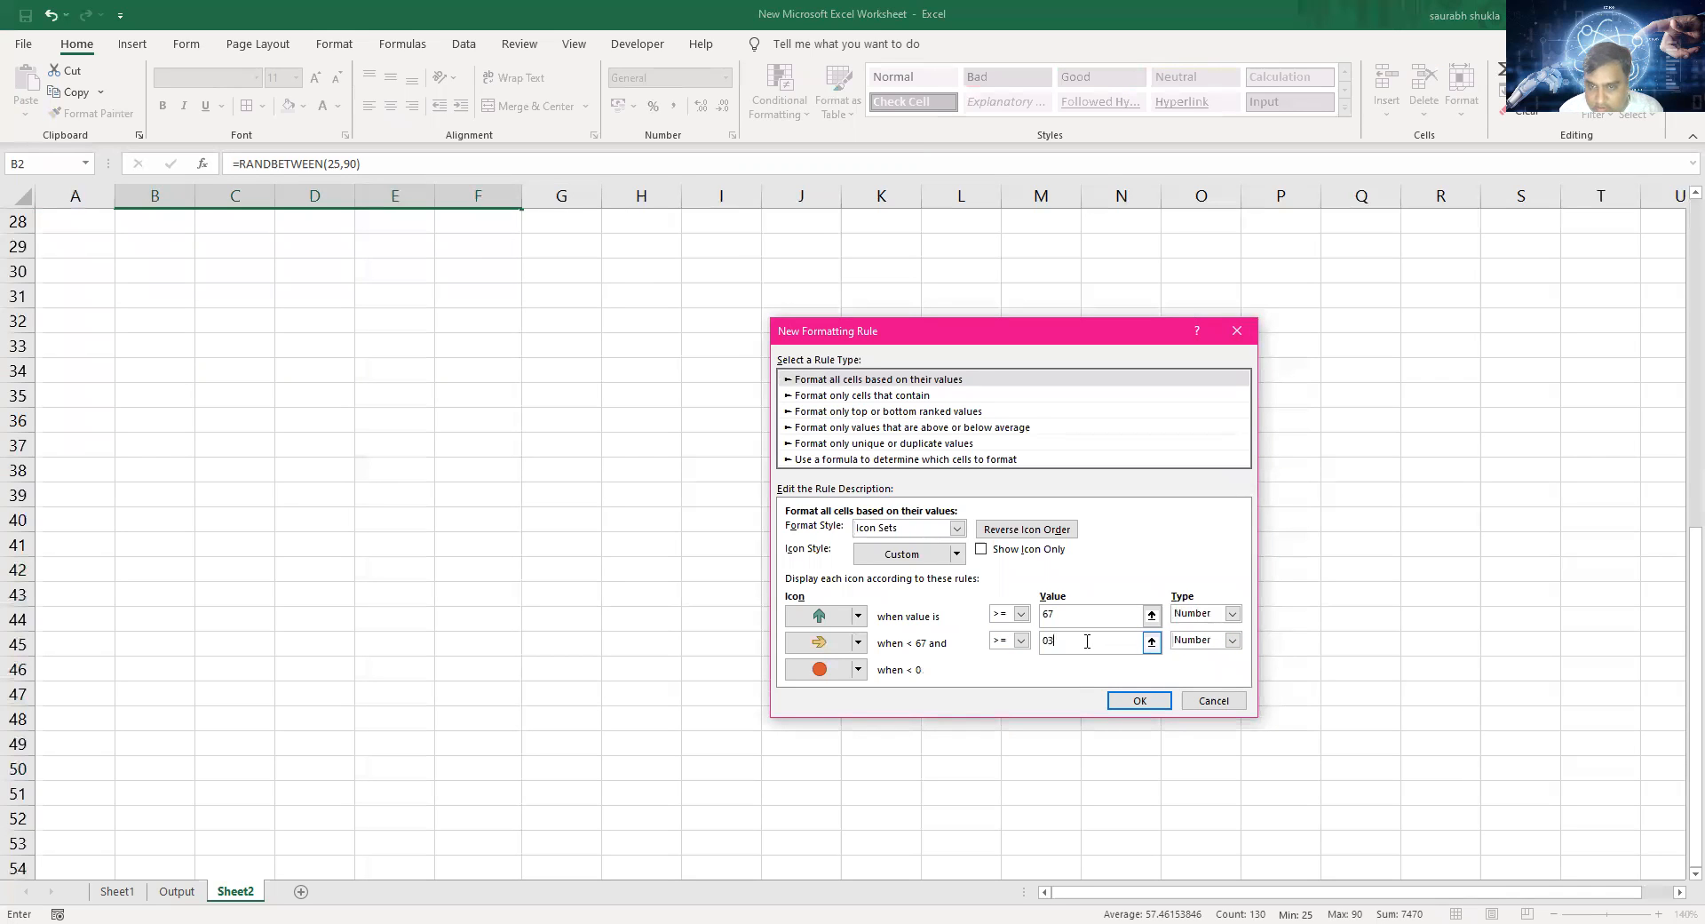
pyautogui.press('BackSpace')
pyautogui.press('BackSpace')
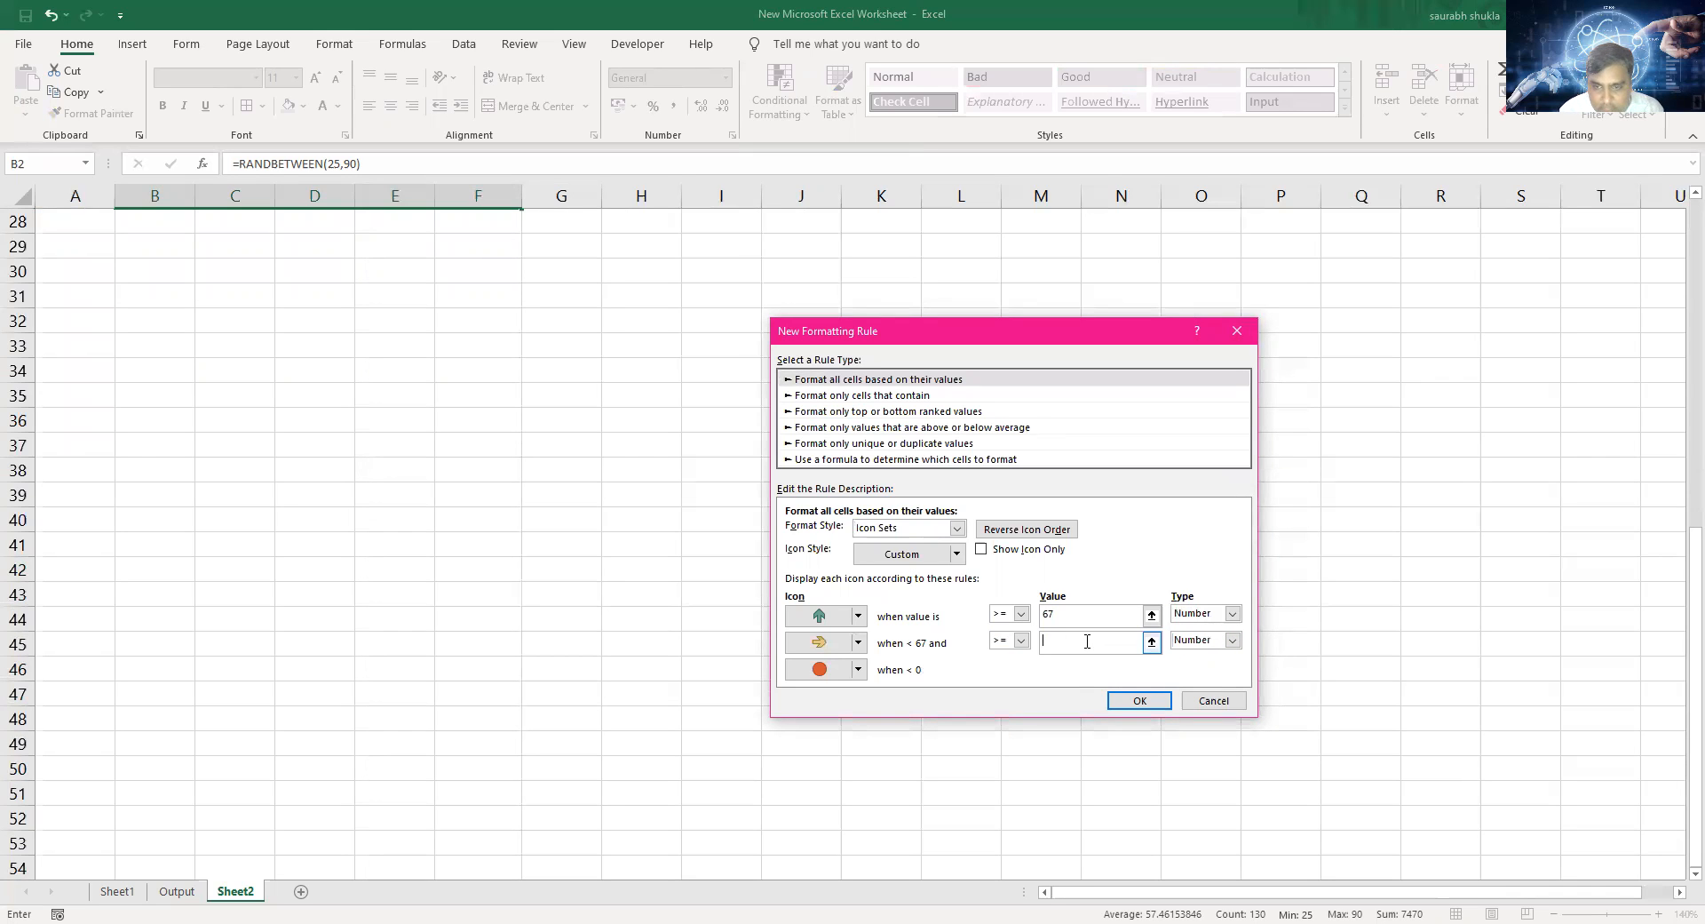
pyautogui.write('33')
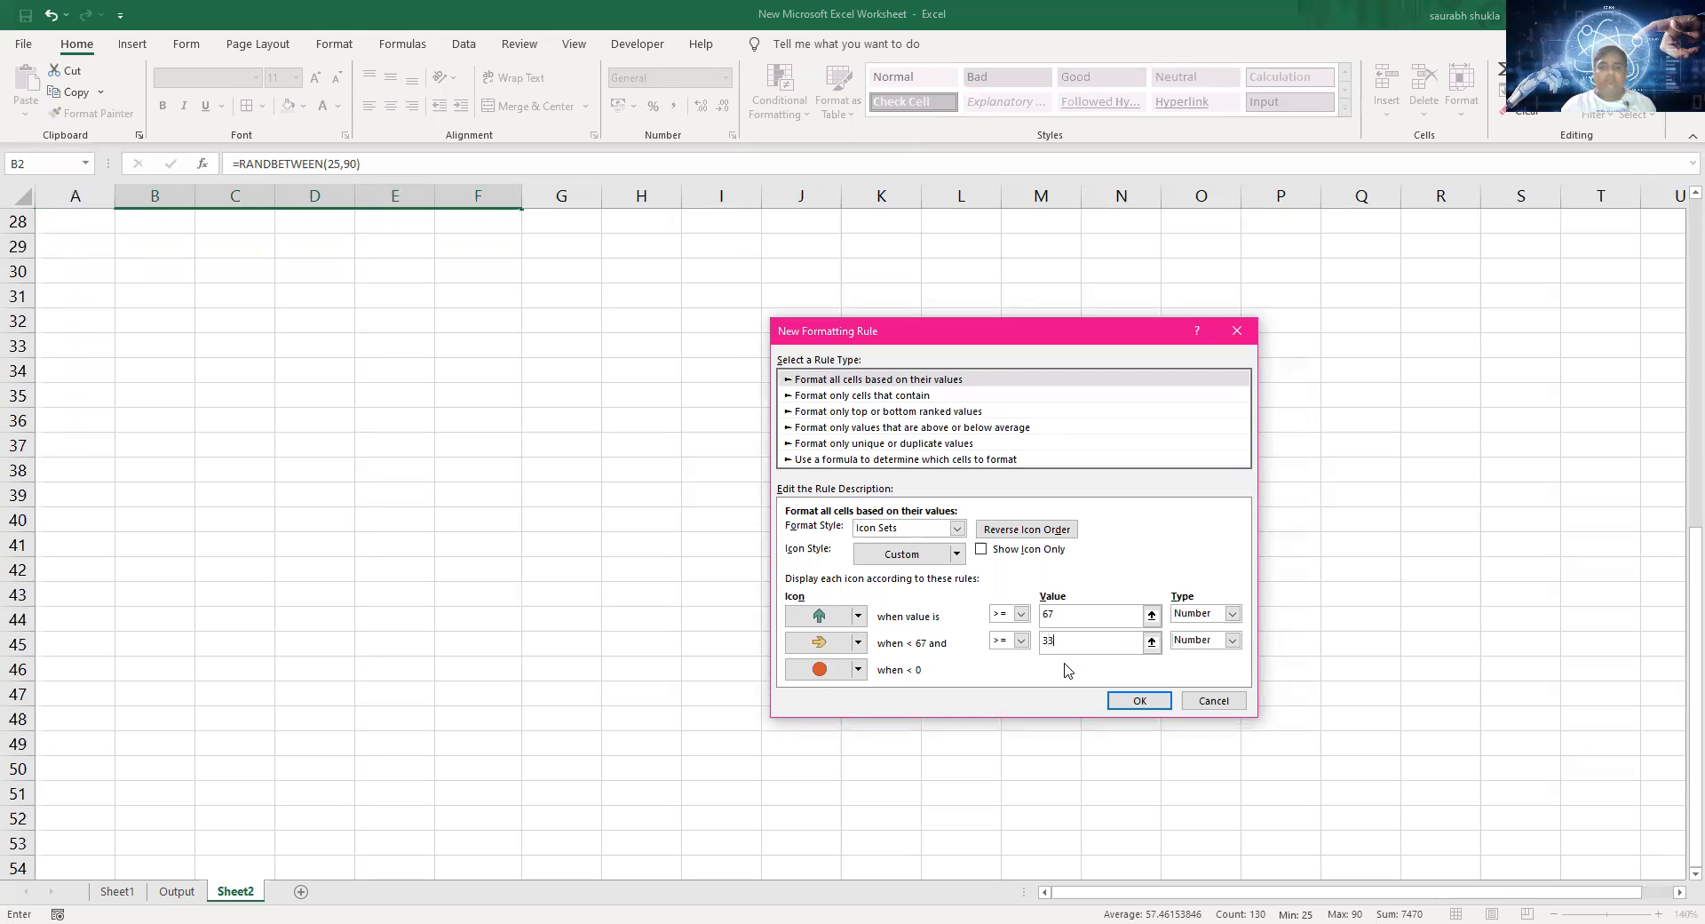
pyautogui.press('Tab')
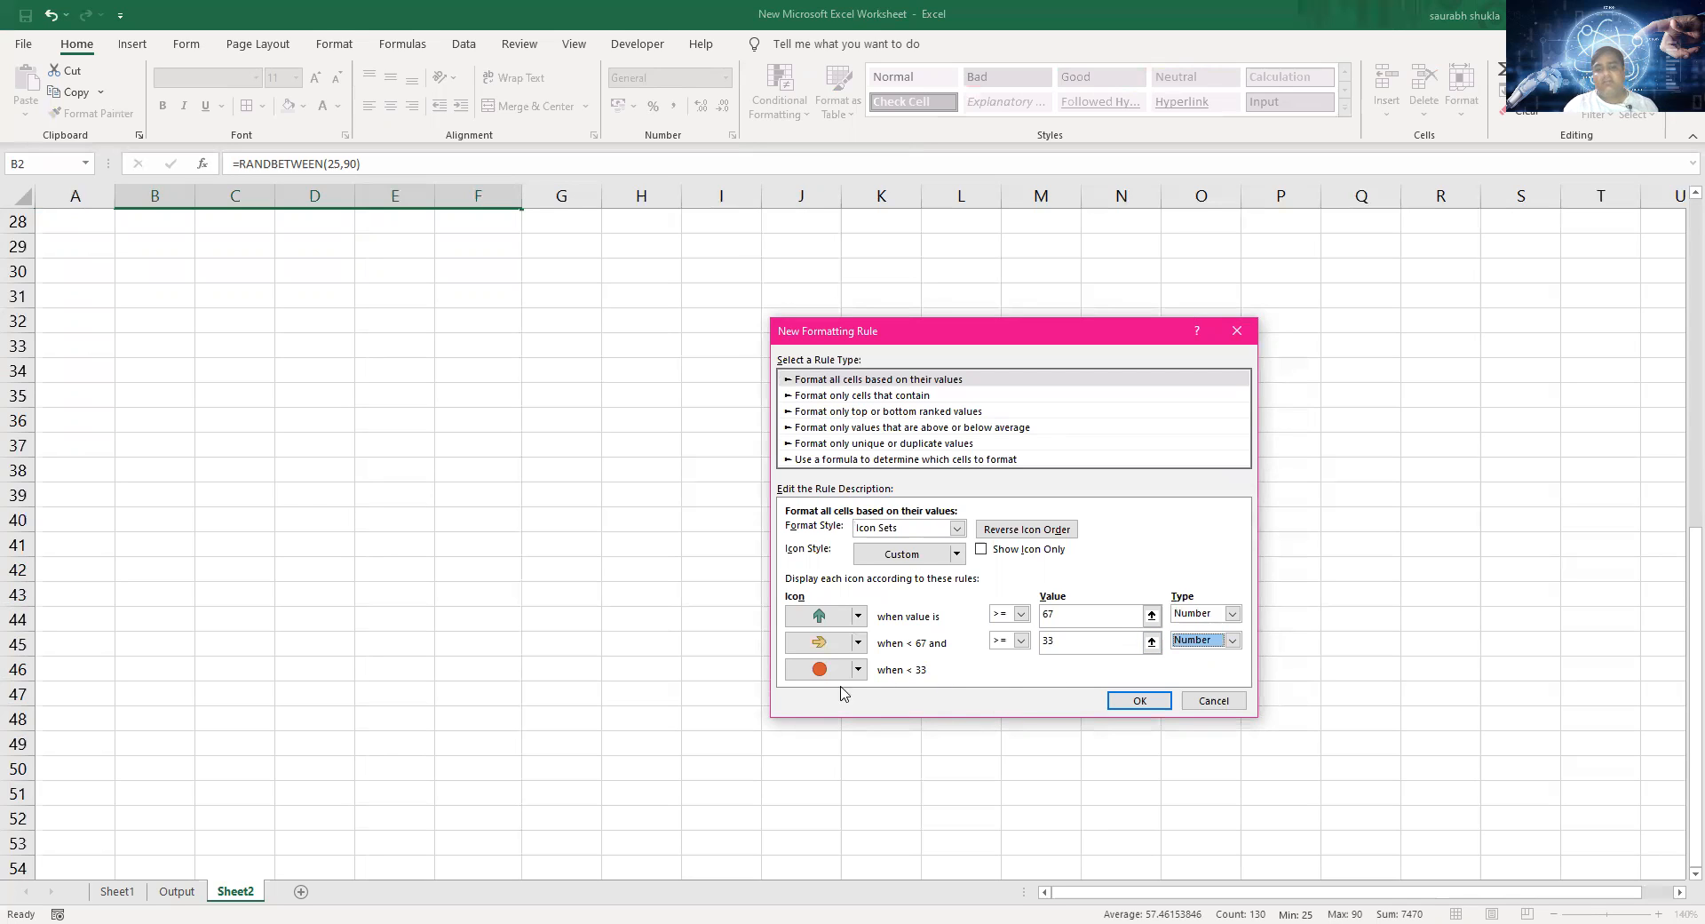
# Step: Assign a red down arrow to the lowest band and apply the icon rule to the marks
pyautogui.click(866, 673)
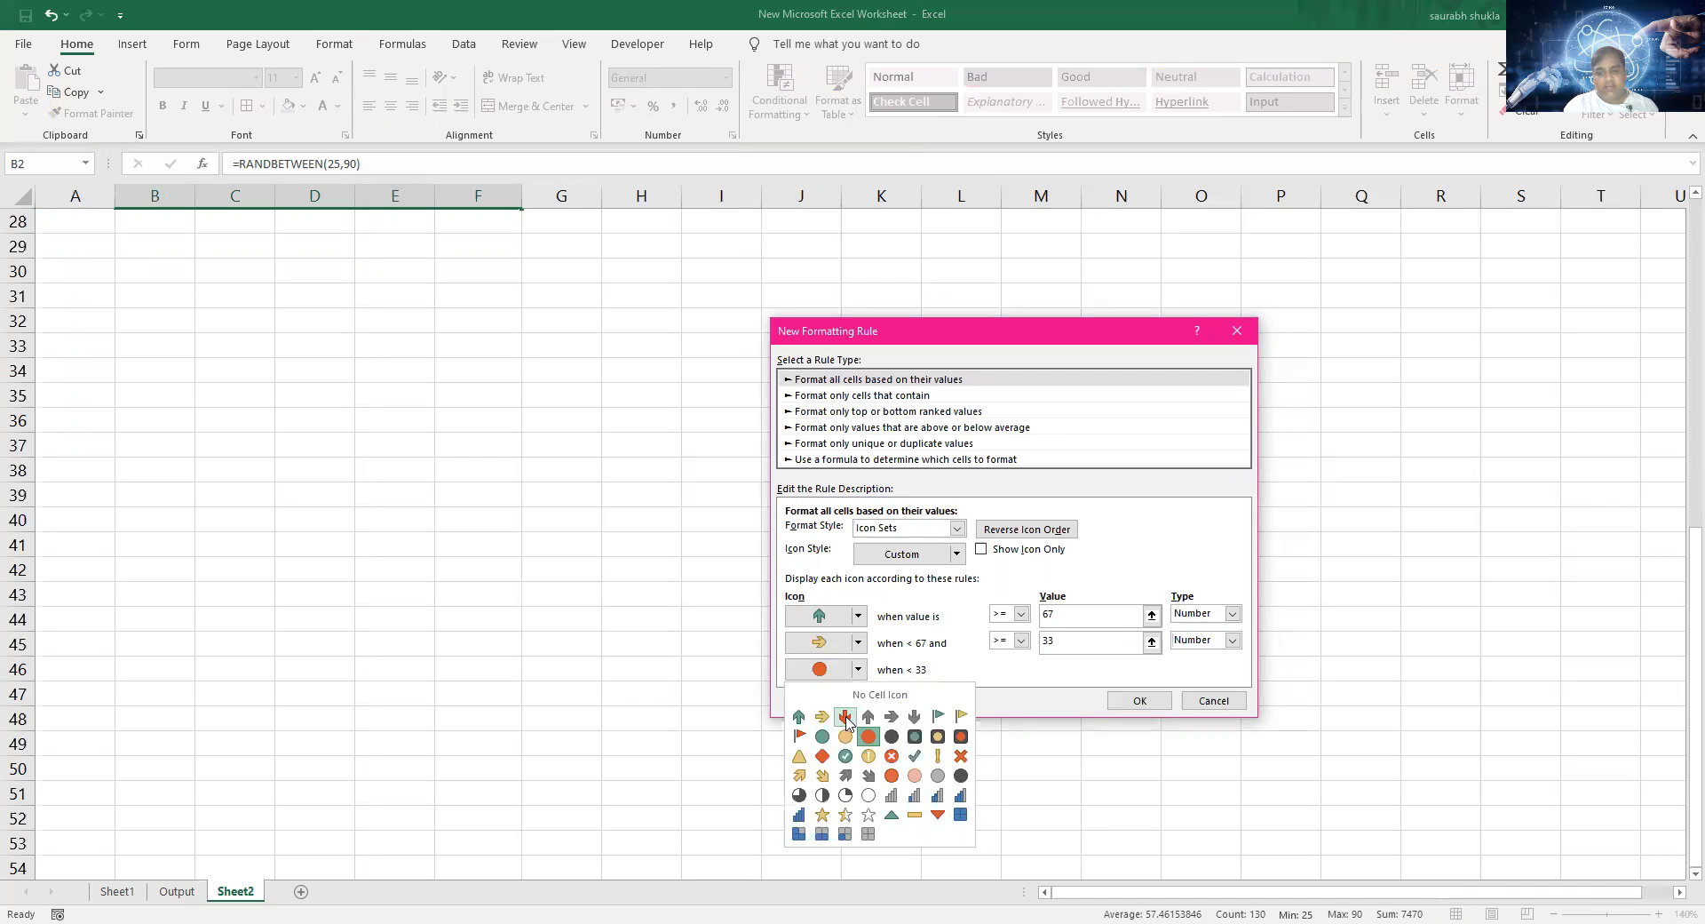
pyautogui.click(1139, 704)
pyautogui.click(1138, 701)
pyautogui.moveTo(1679, 589); pyautogui.dragTo(1683, 162)
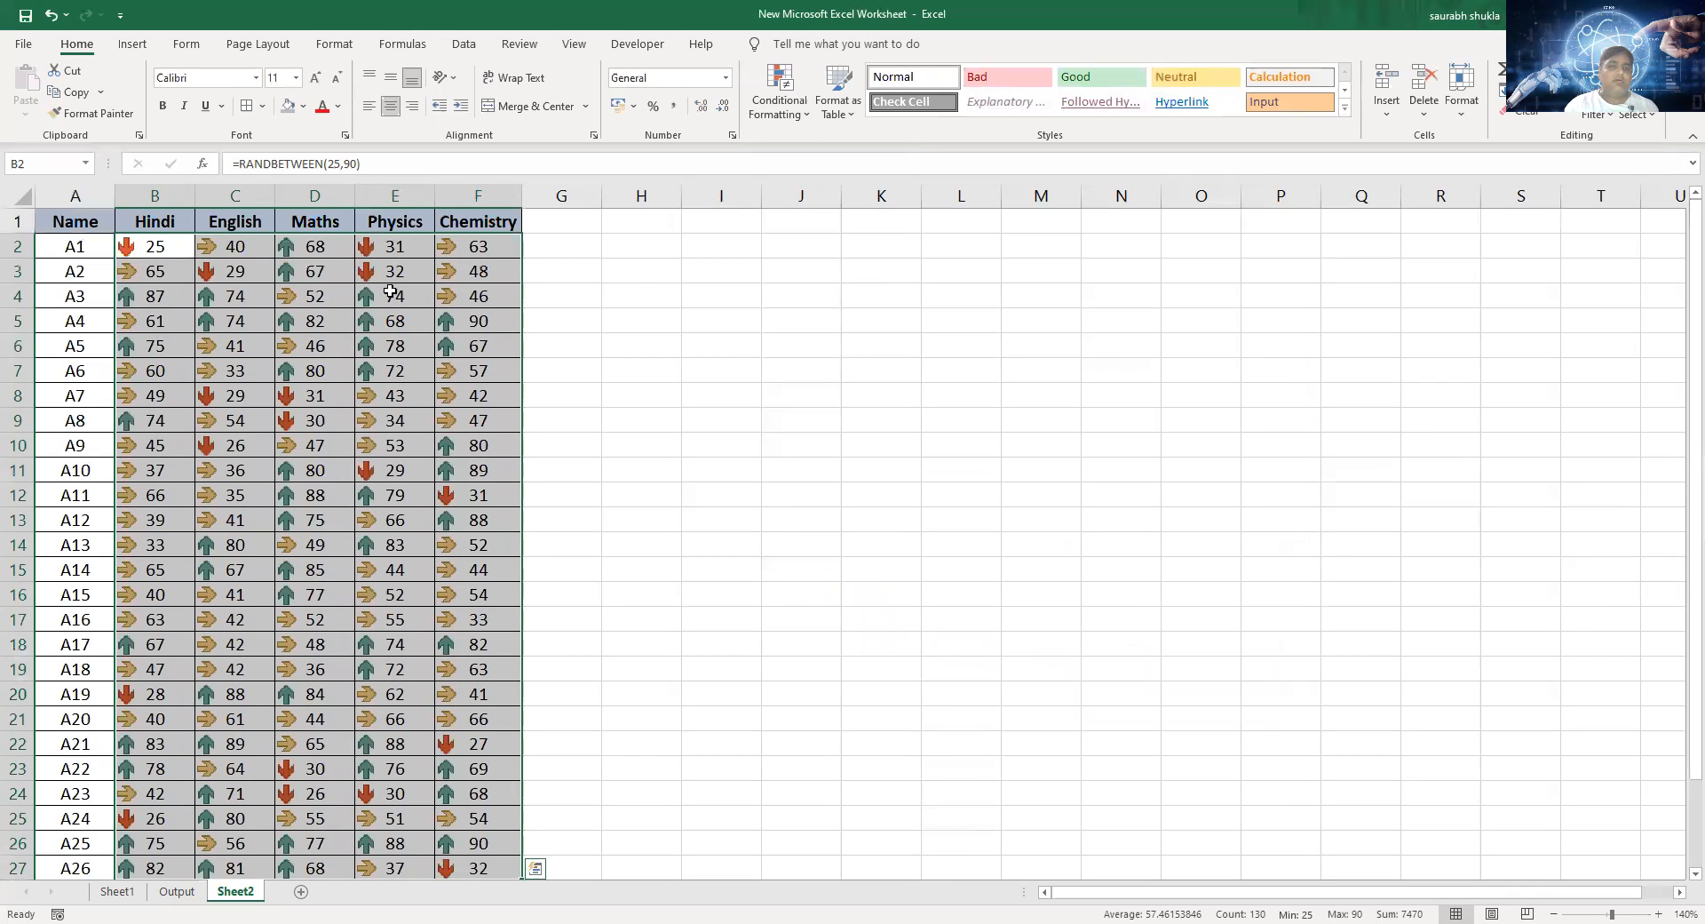
# Step: Check the green, yellow and red arrows against the subject marks in B2:F27
pyautogui.moveTo(158, 247); pyautogui.dragTo(509, 744)
pyautogui.hotkey('ctrl', 'shift', 'Down')
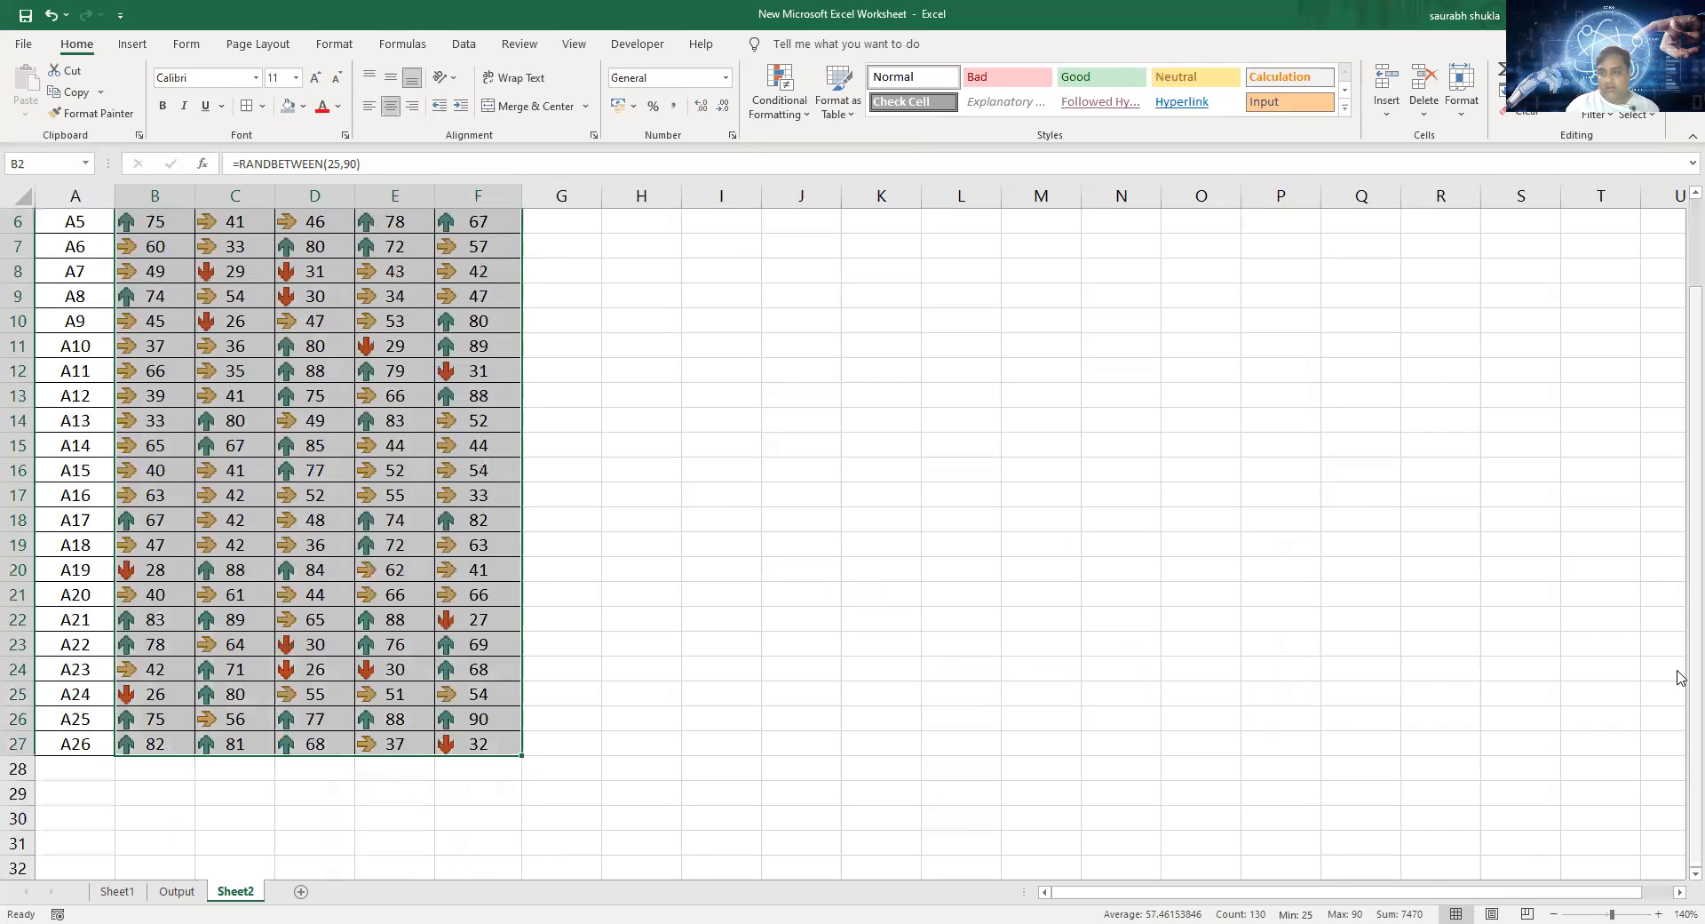
pyautogui.moveTo(1692, 673); pyautogui.dragTo(1680, 325)
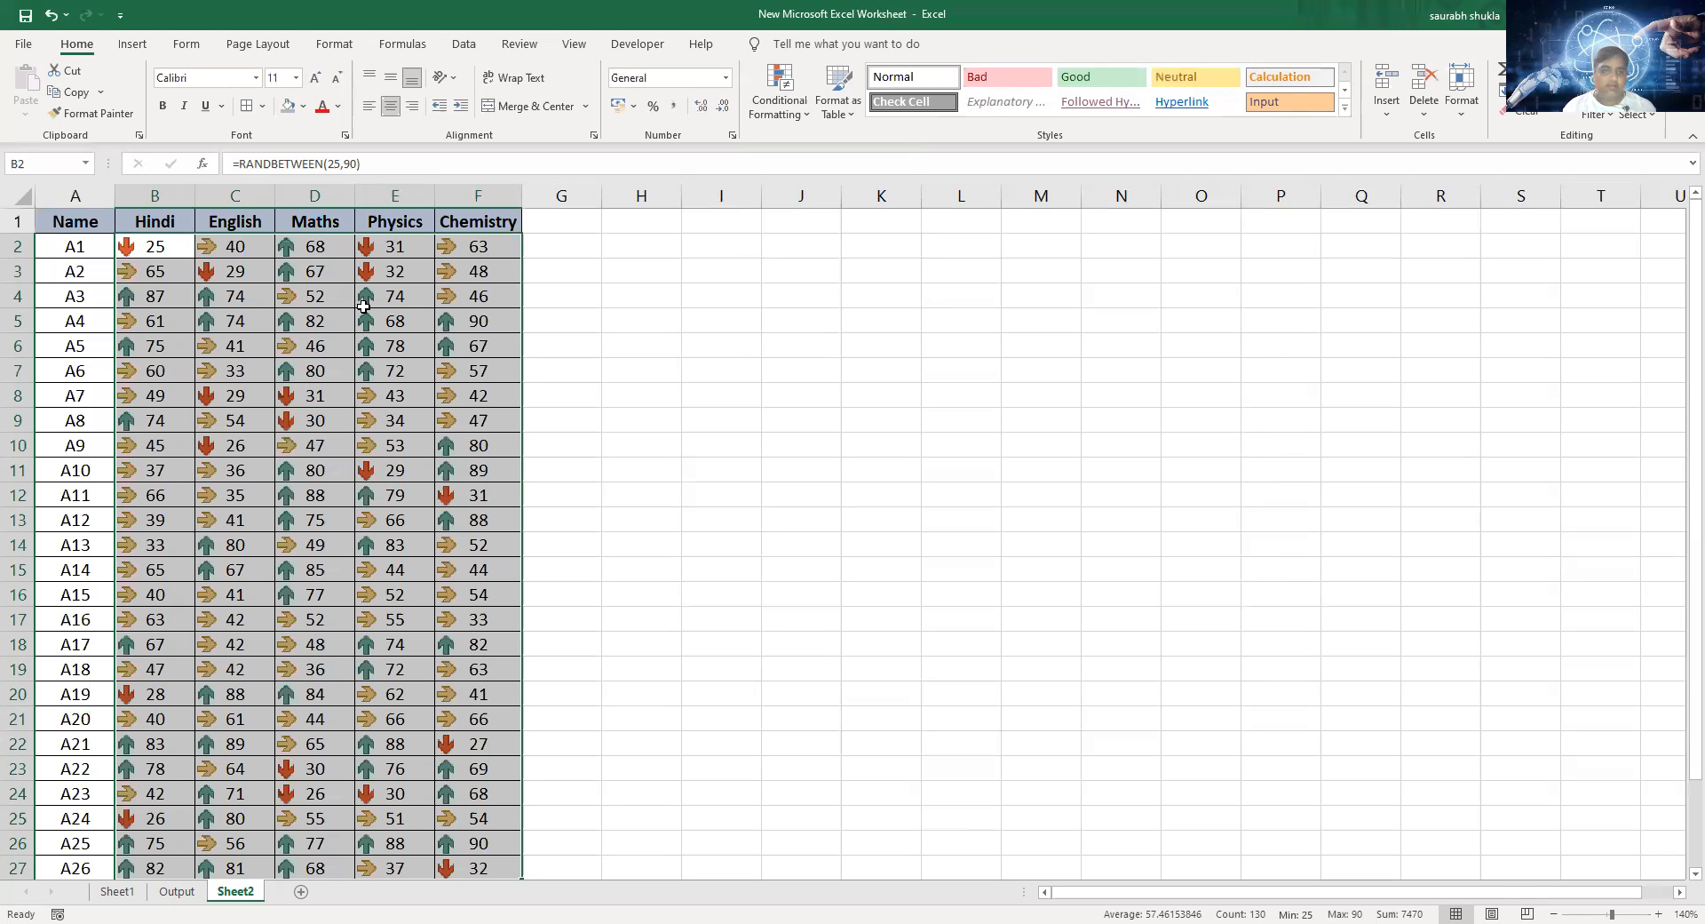
pyautogui.click(454, 8)
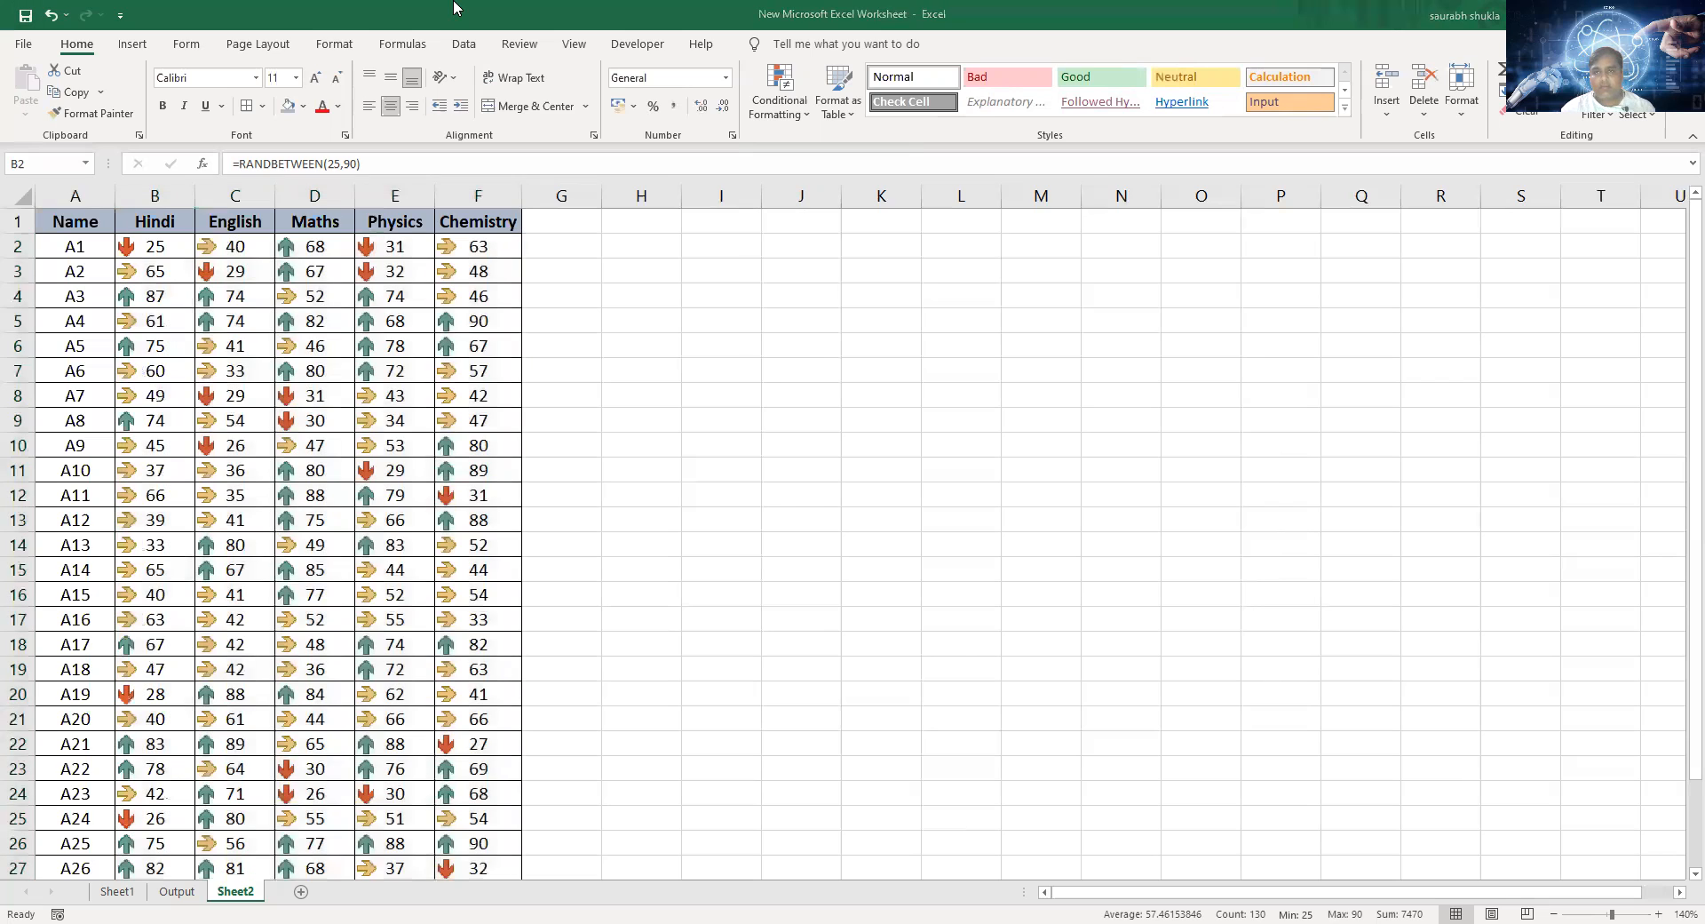